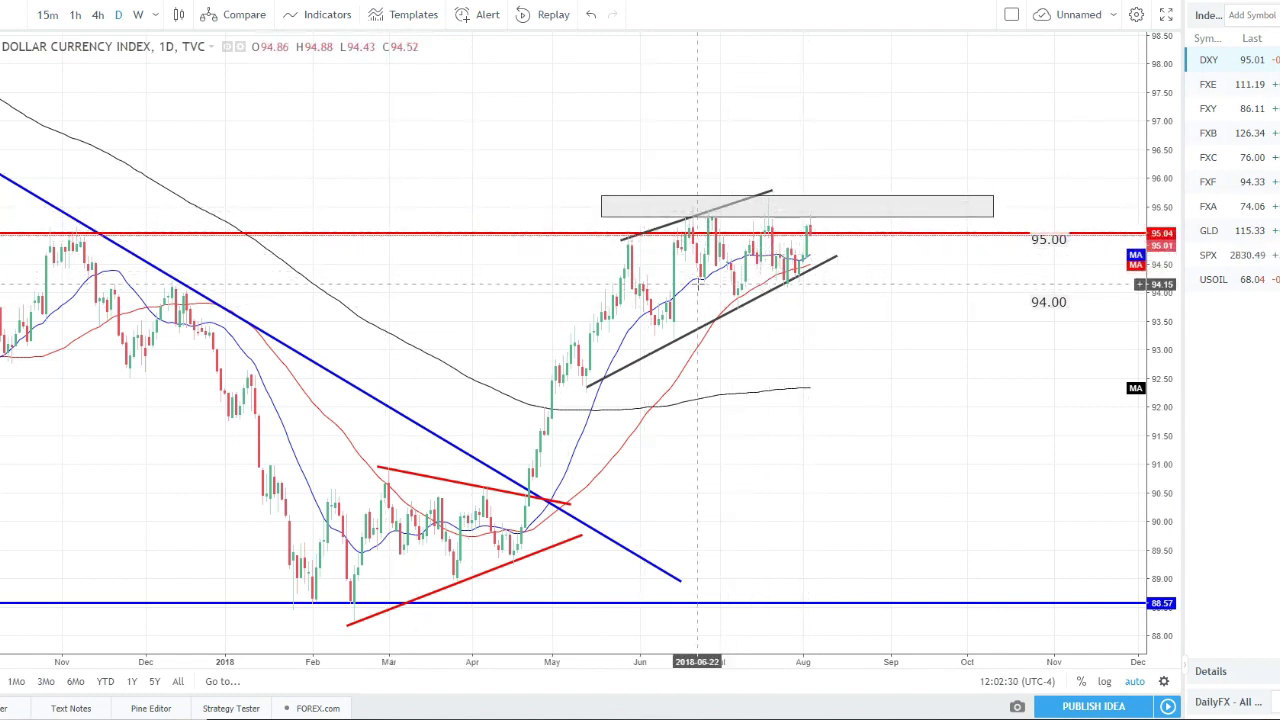
left_click(790, 281)
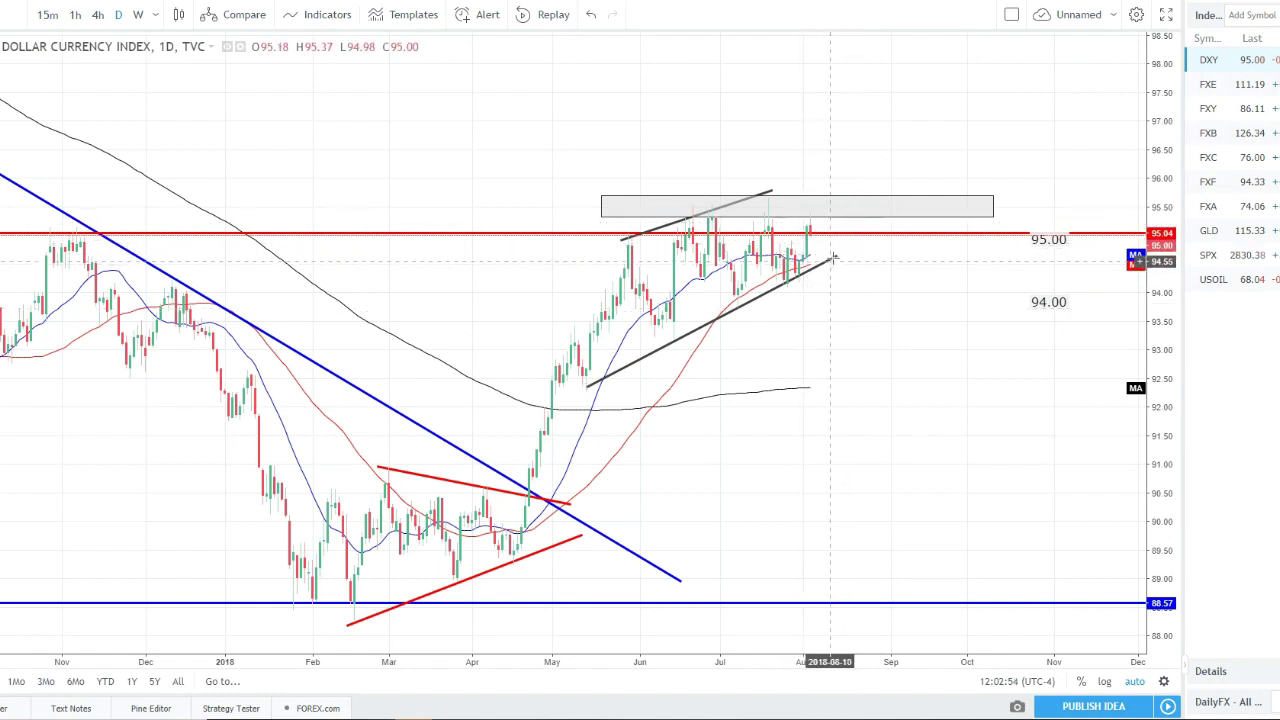
left_click_drag(837, 259, 875, 231)
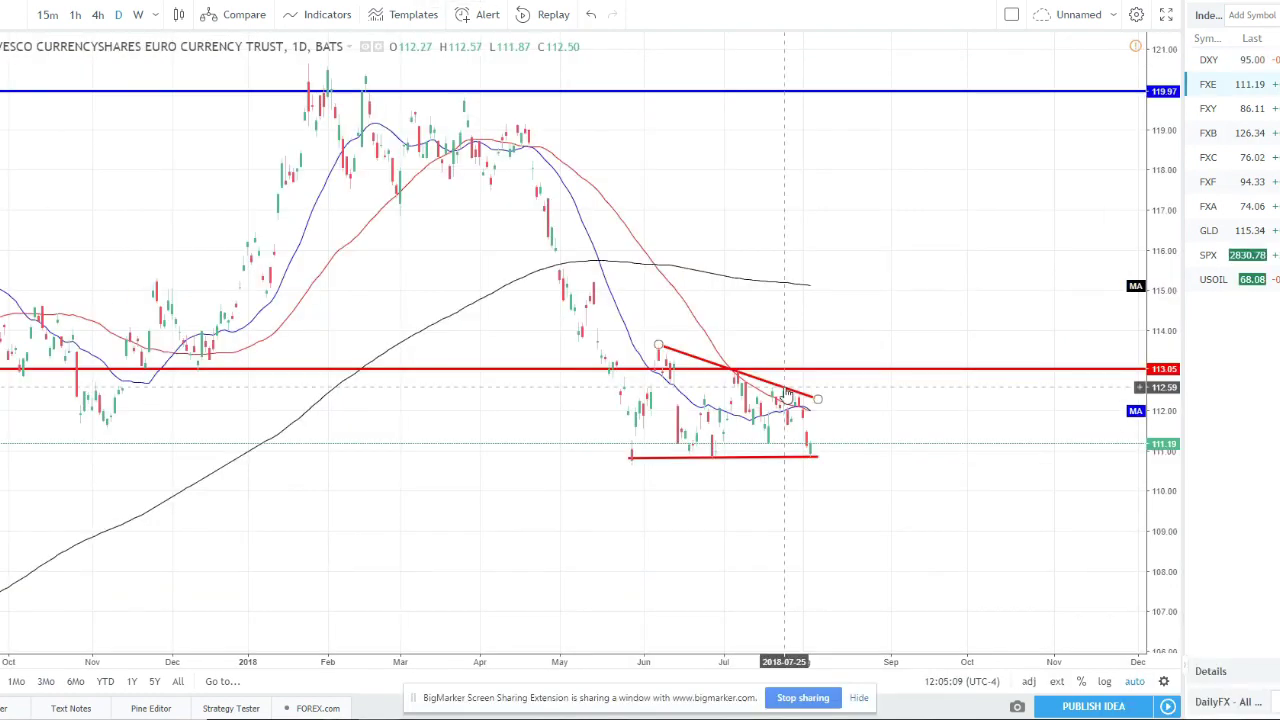
Step: Examine the converging red trend lines and the 113.05 level on the FXE daily chart over a wider date range
scroll(785, 380, "down", 1)
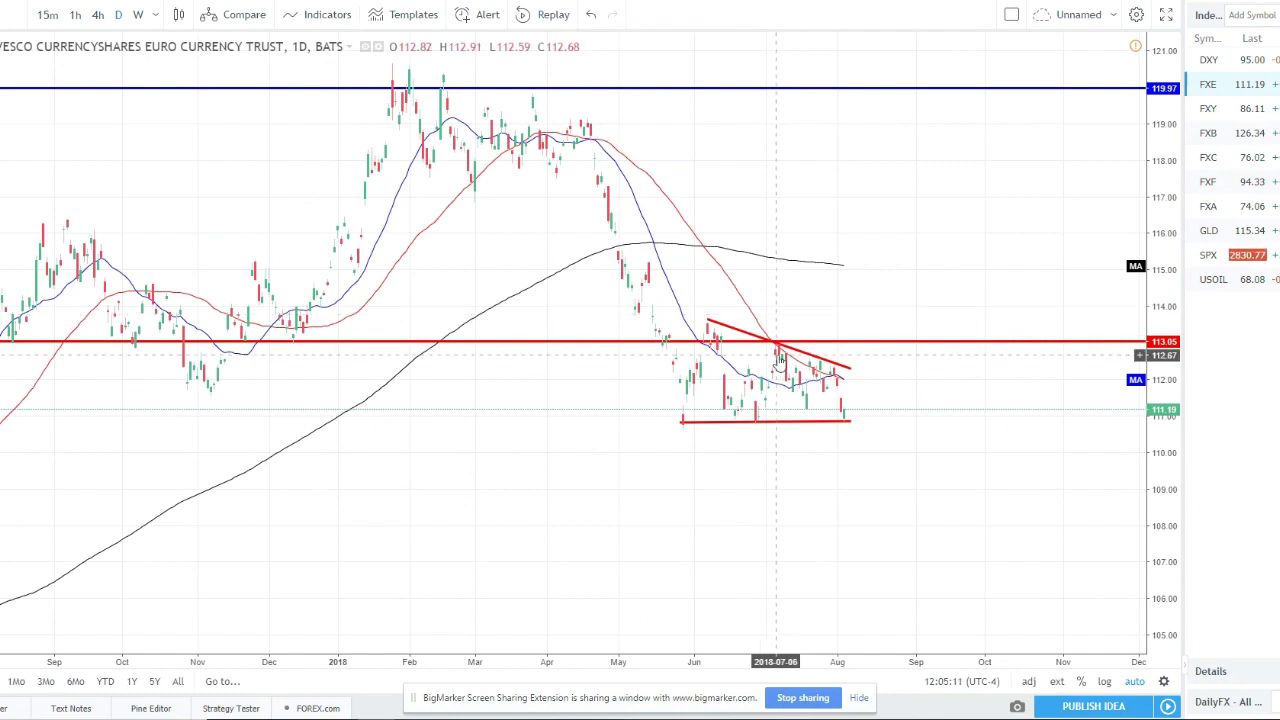
scroll(778, 360, "down", 1)
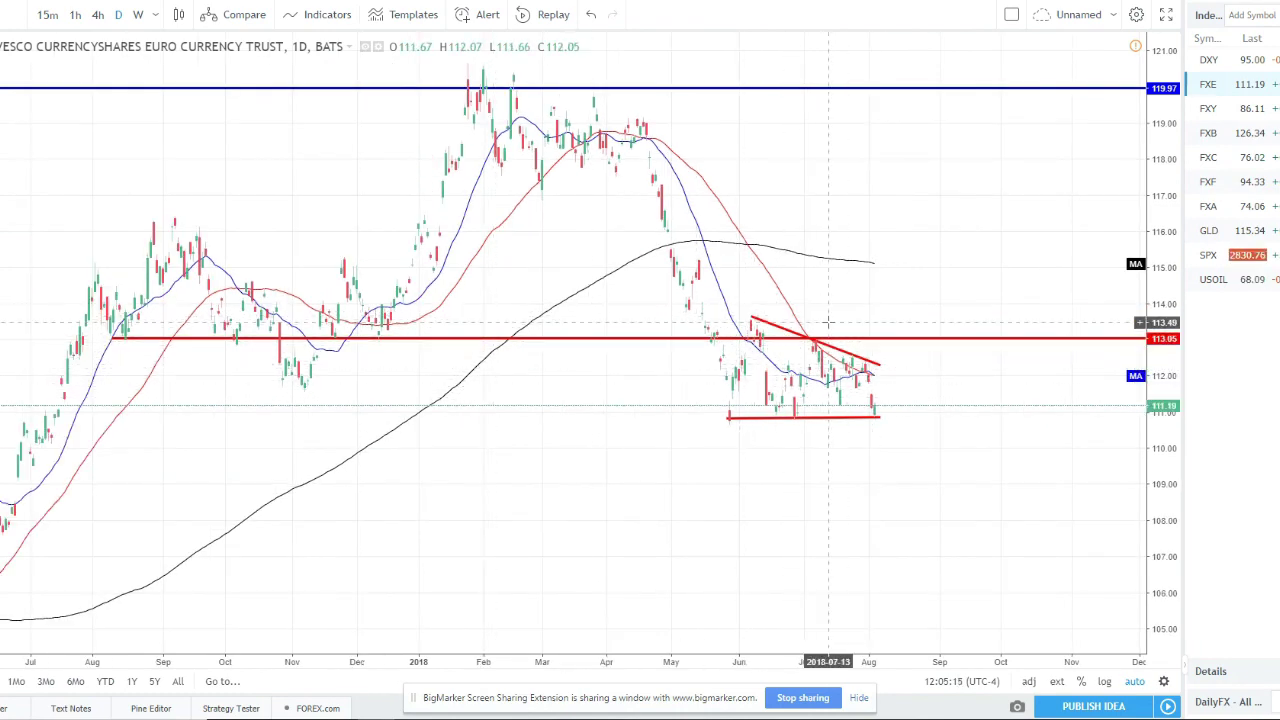
left_click_drag(857, 338, 857, 336)
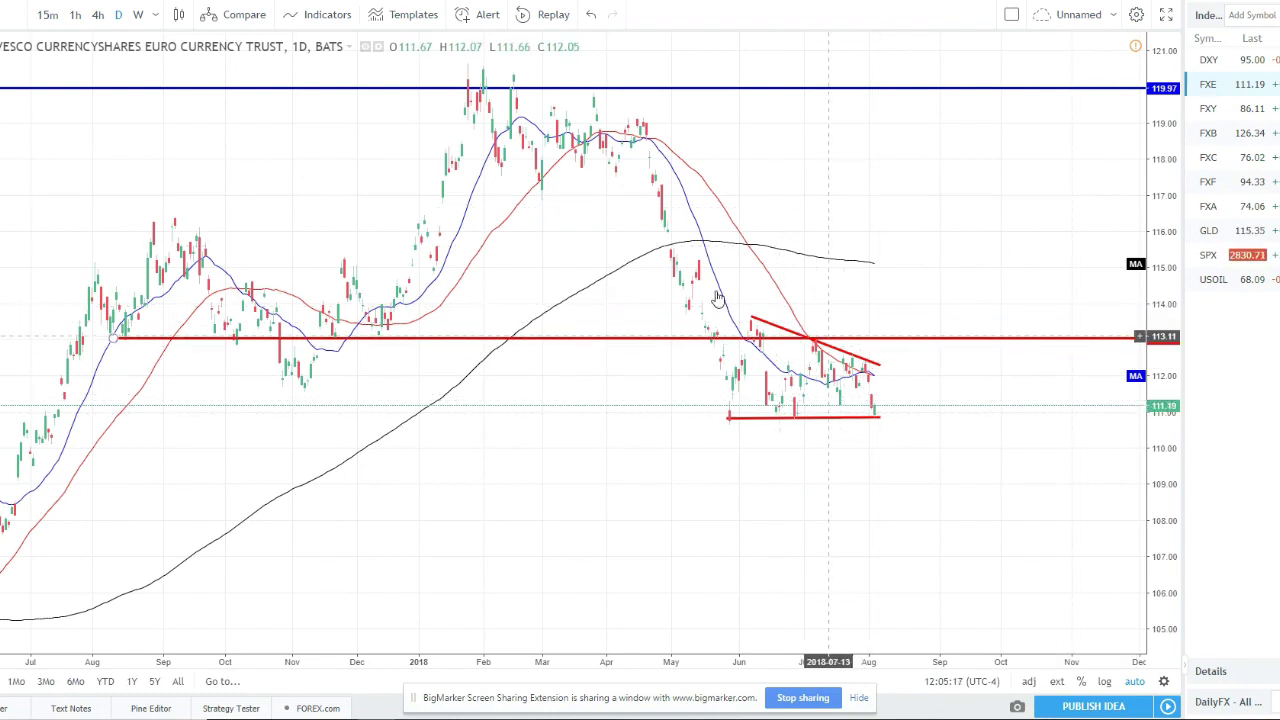
left_click(748, 417)
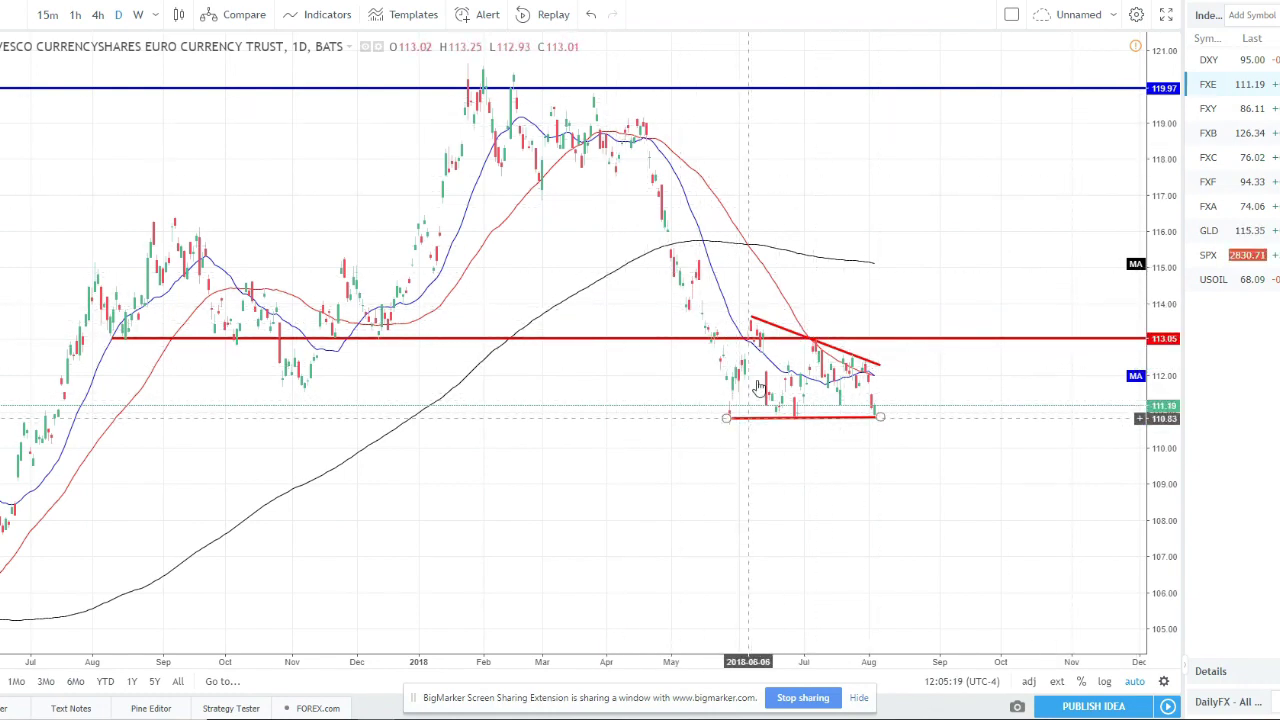
left_click(870, 385)
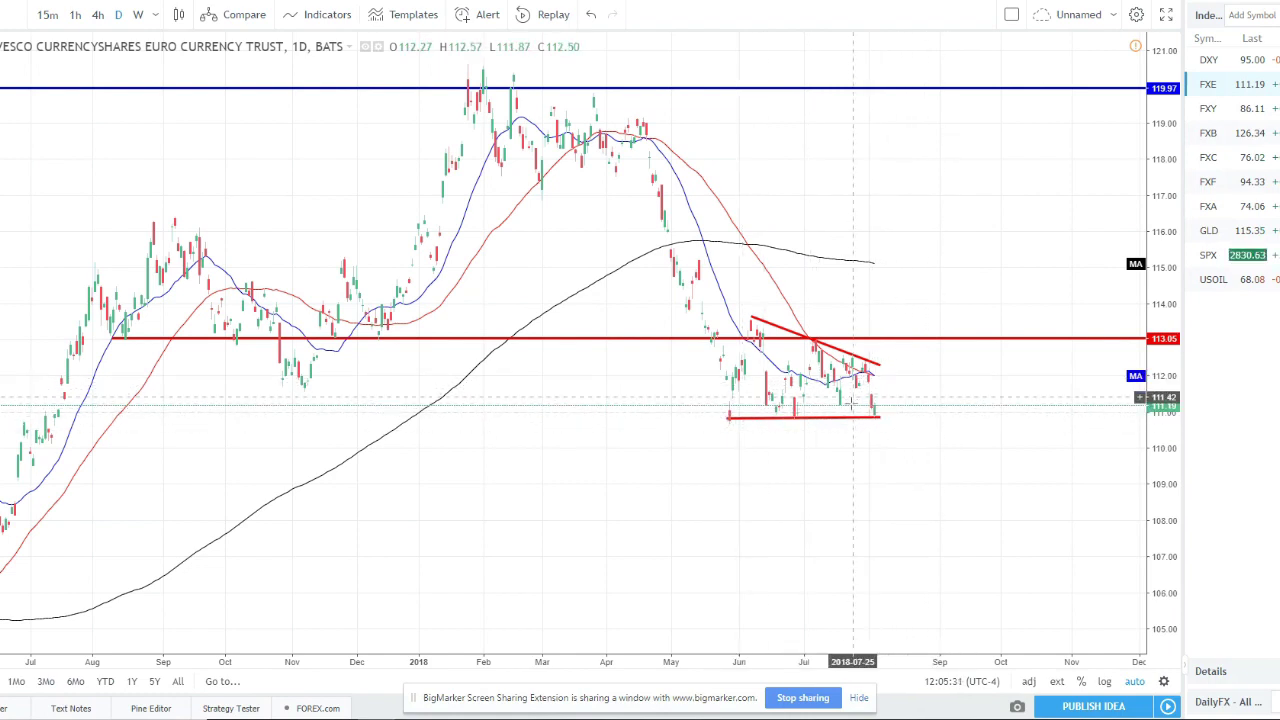
scroll(853, 411, "down", 2)
scroll(853, 411, "up", 2)
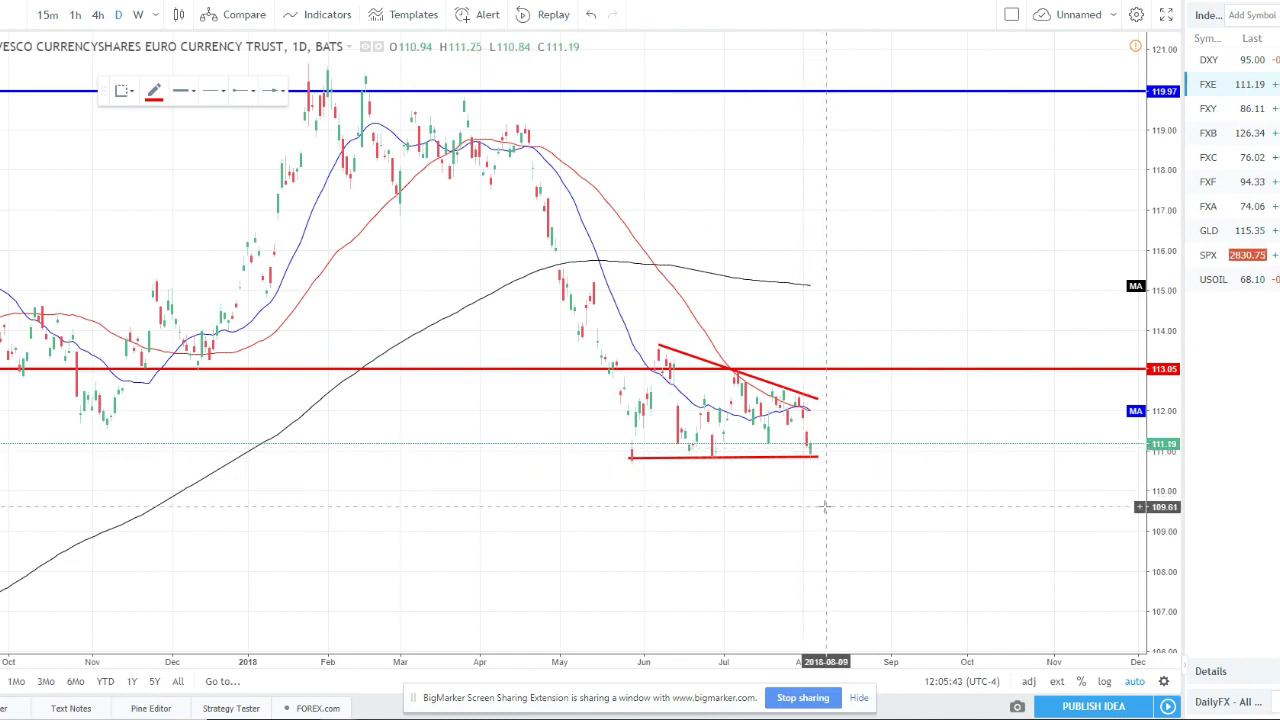
Step: Draw a downward red arrow from about 110.71 to 108.57 below the FXE triangle's support line, and delete it
left_click_drag(852, 462, 867, 547)
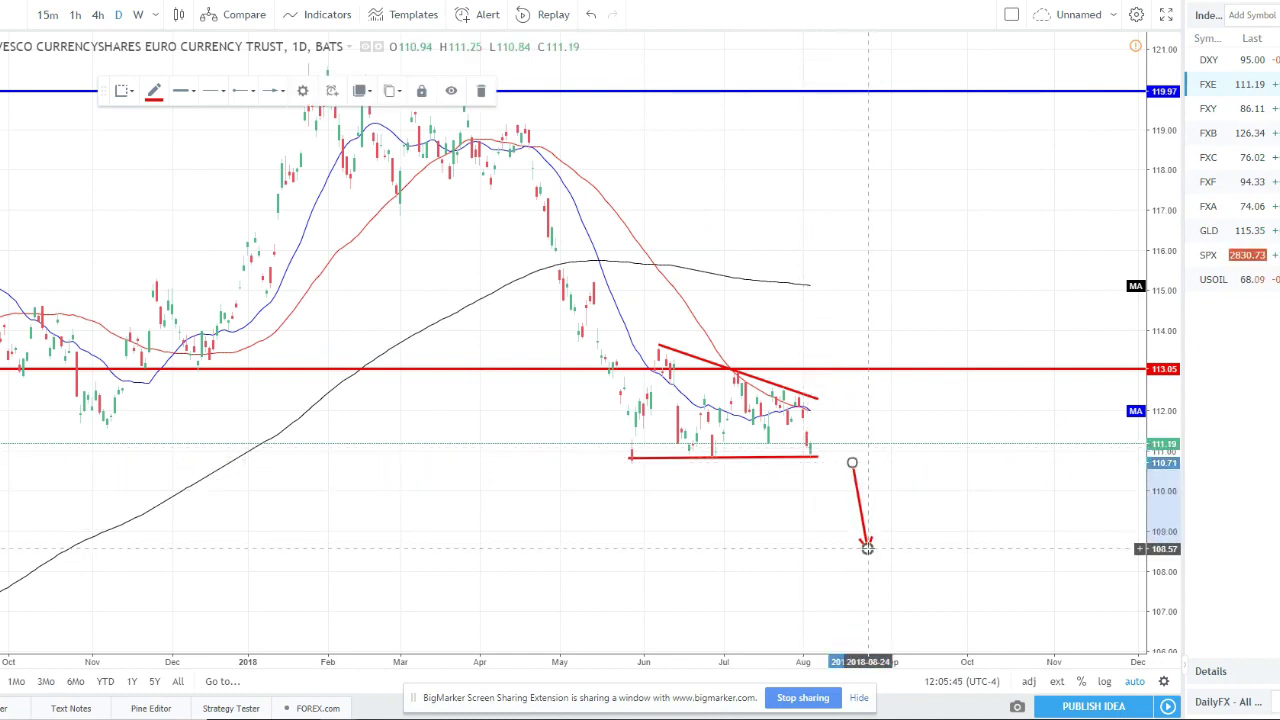
key("Delete")
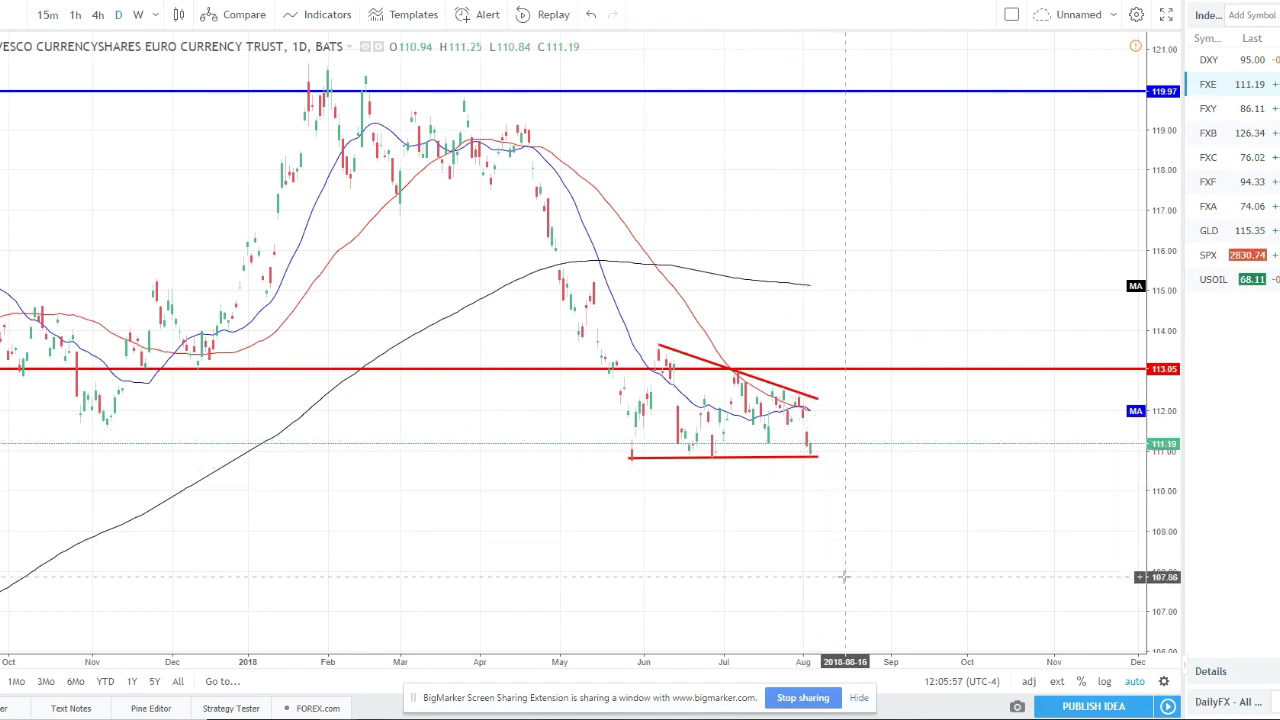
Step: Open the FXY daily chart and examine its price zones and levels back to early 2017
left_click(1274, 108)
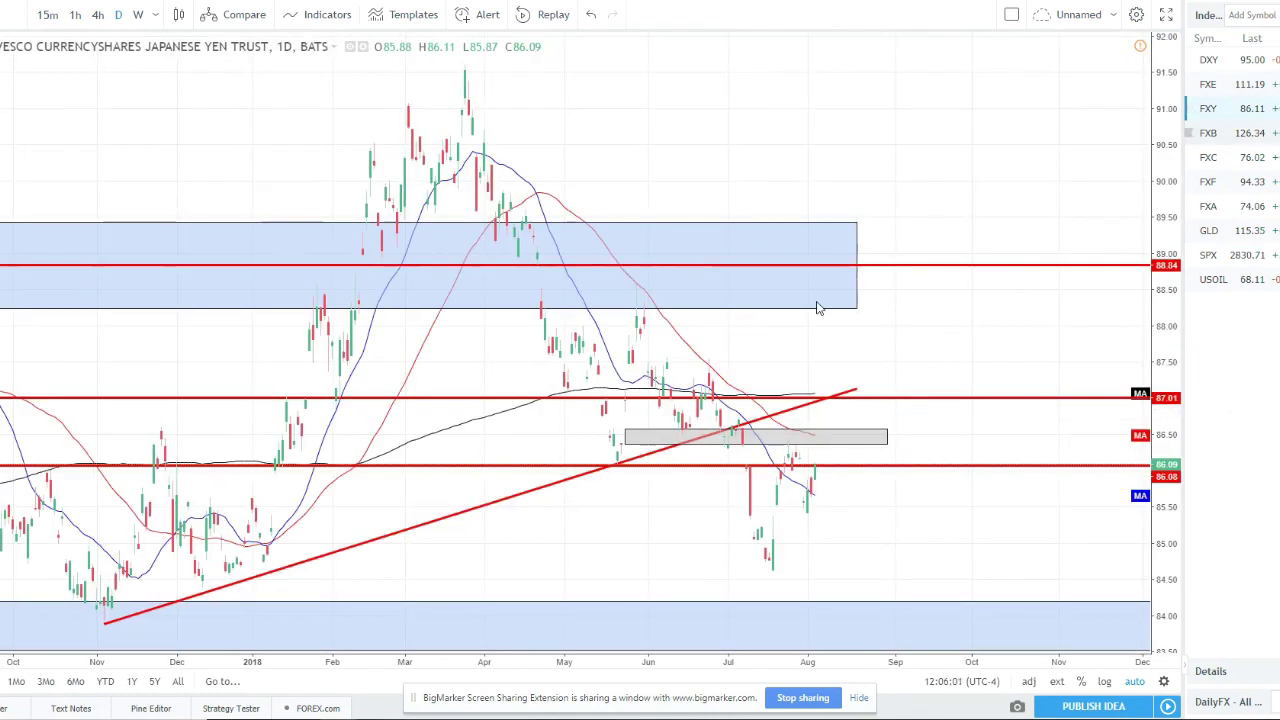
scroll(969, 309, "down", 2)
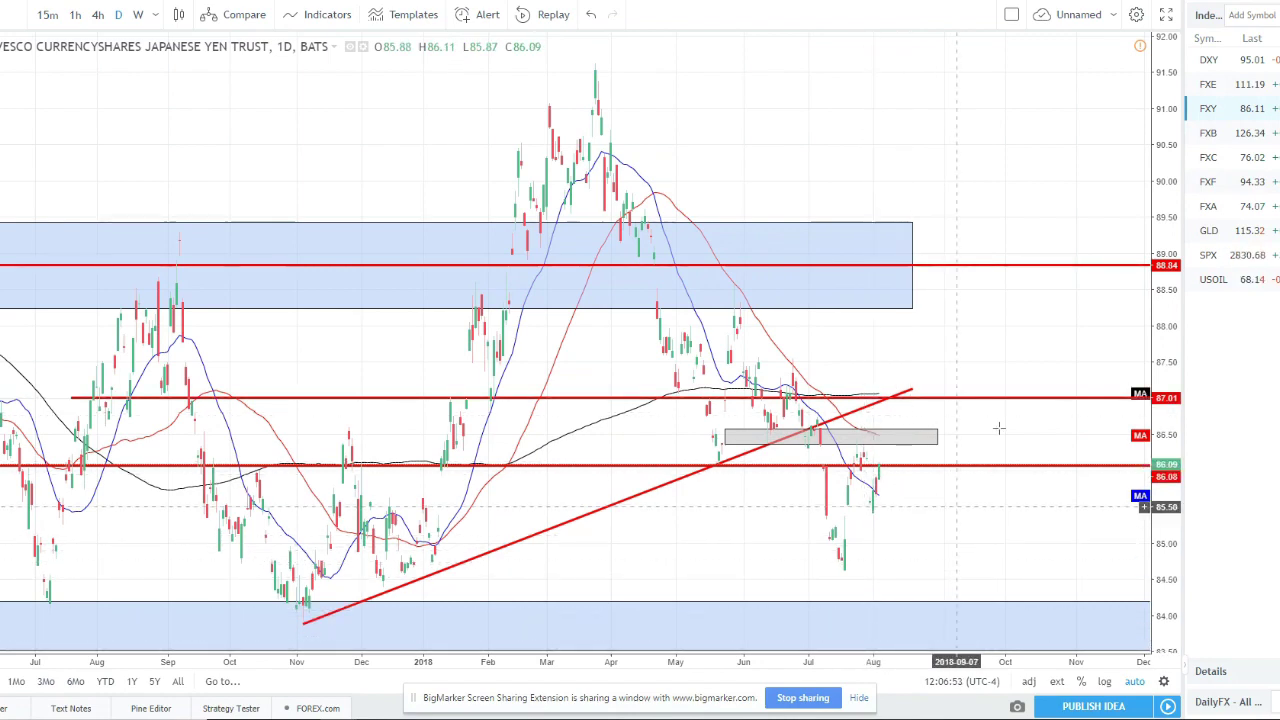
scroll(998, 428, "down", 2)
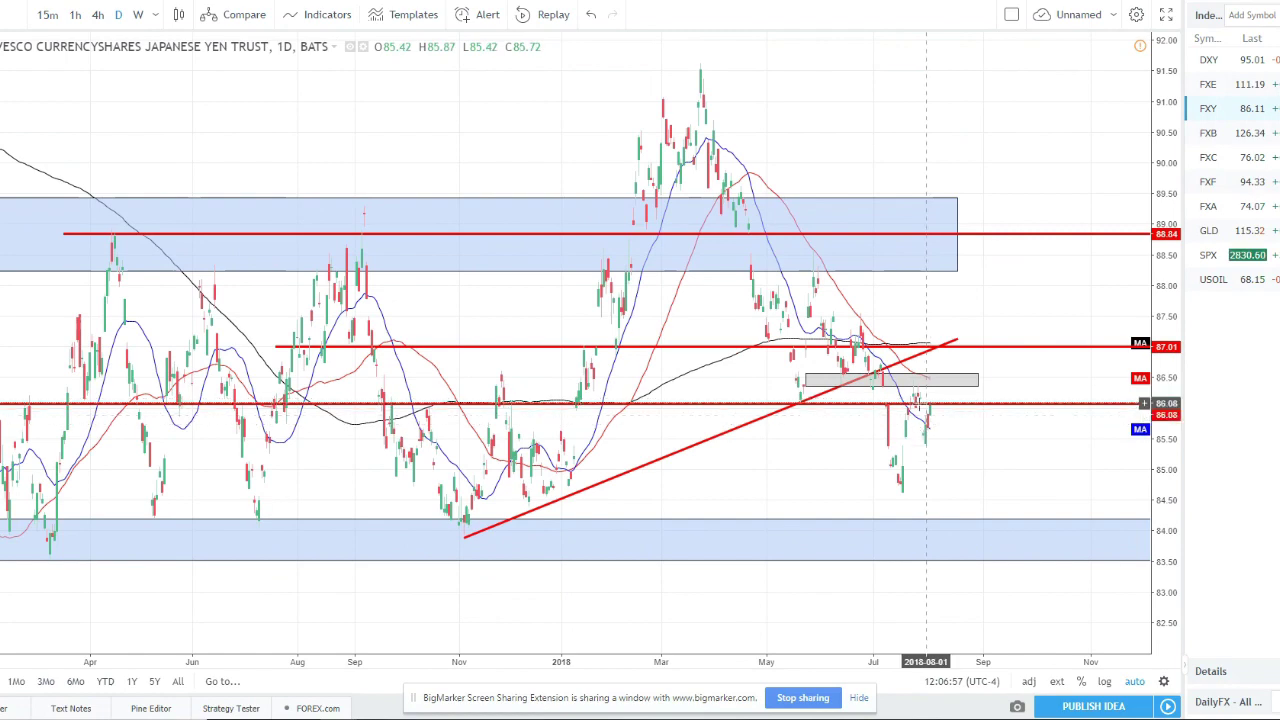
Step: On the FXB daily chart, move the red arrow clear of the candles and lower the red horizontal line to about 126.00
left_click(1255, 135)
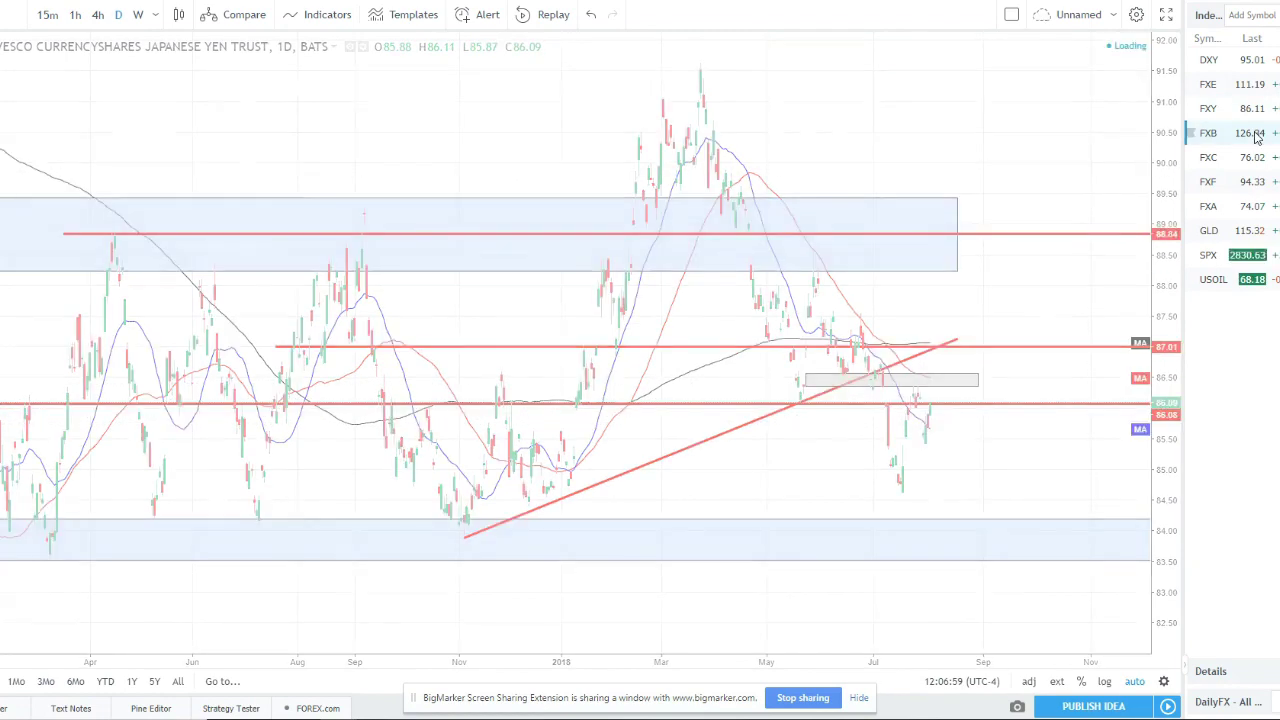
scroll(874, 503, "up", 2)
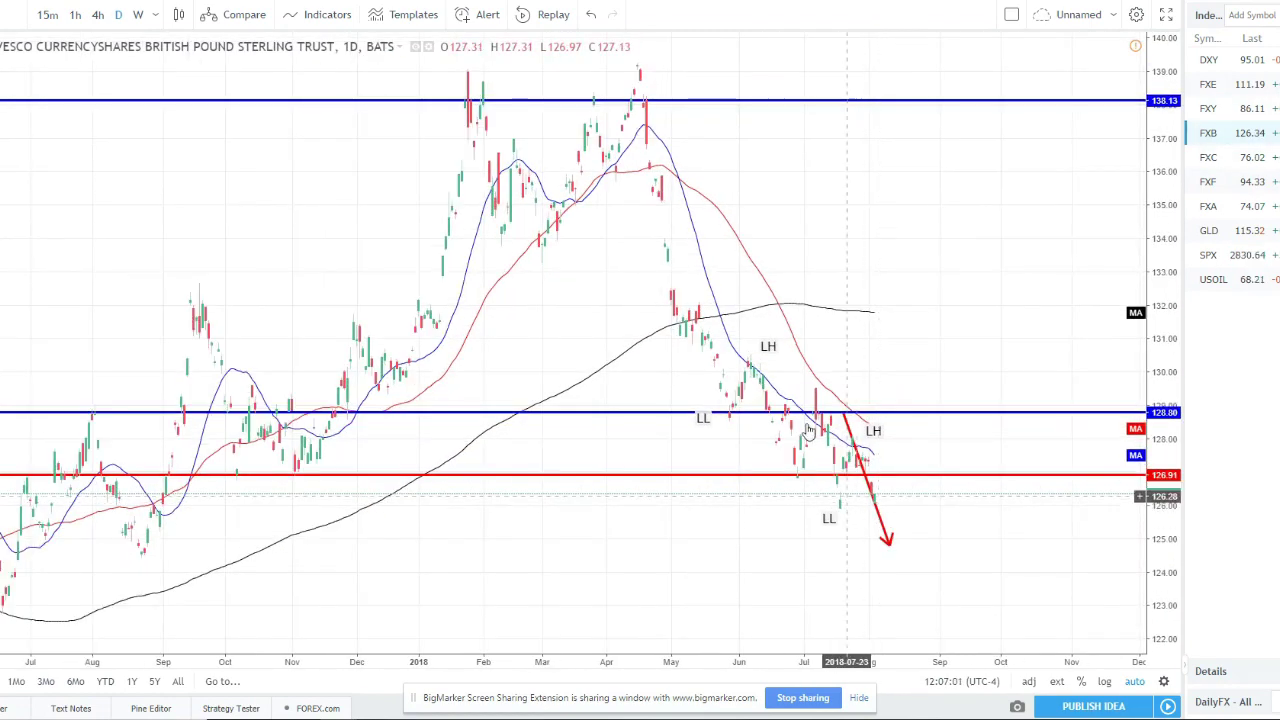
left_click_drag(856, 445, 963, 490)
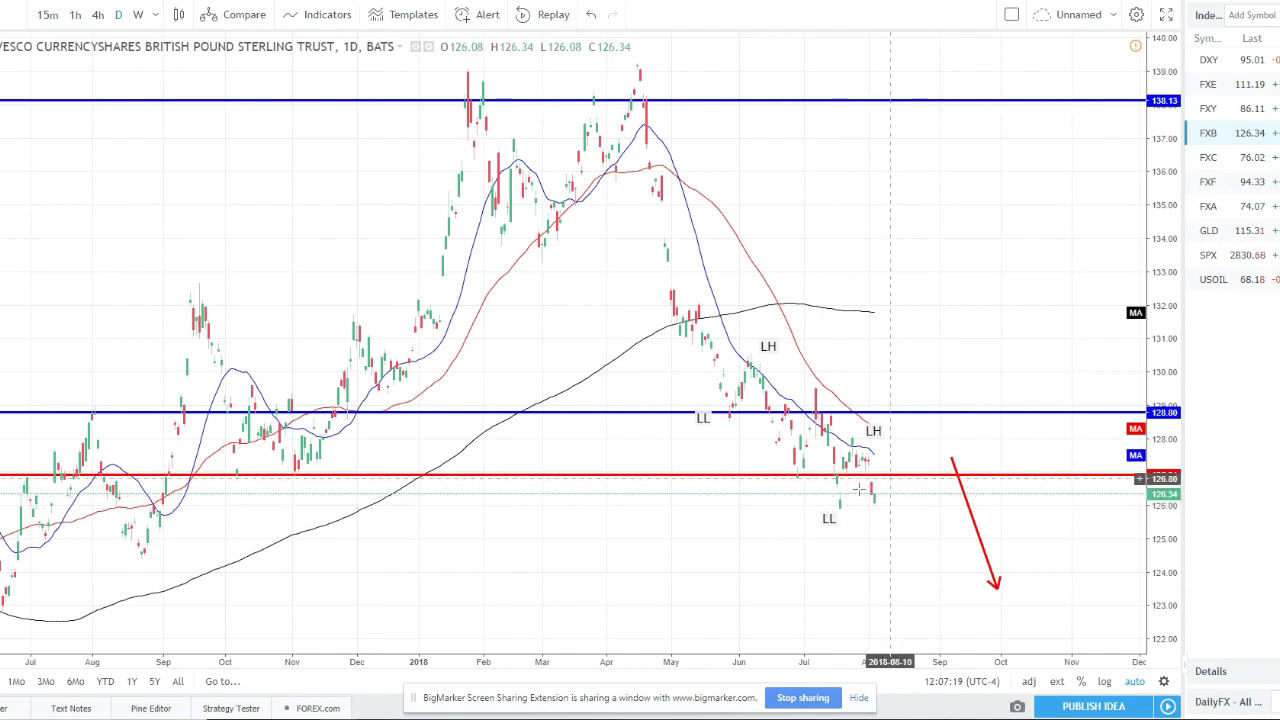
left_click_drag(815, 480, 810, 506)
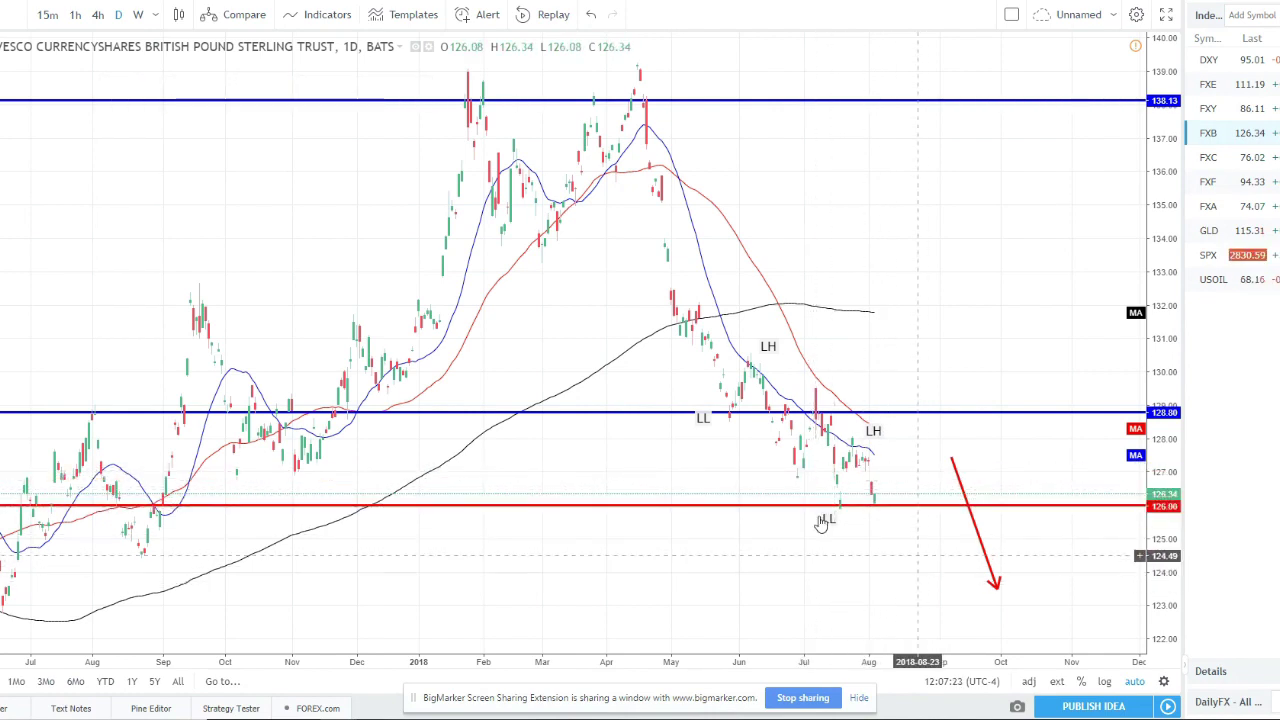
Step: Open the FXC daily chart and examine the shaded zone around the recent candles
key("Down")
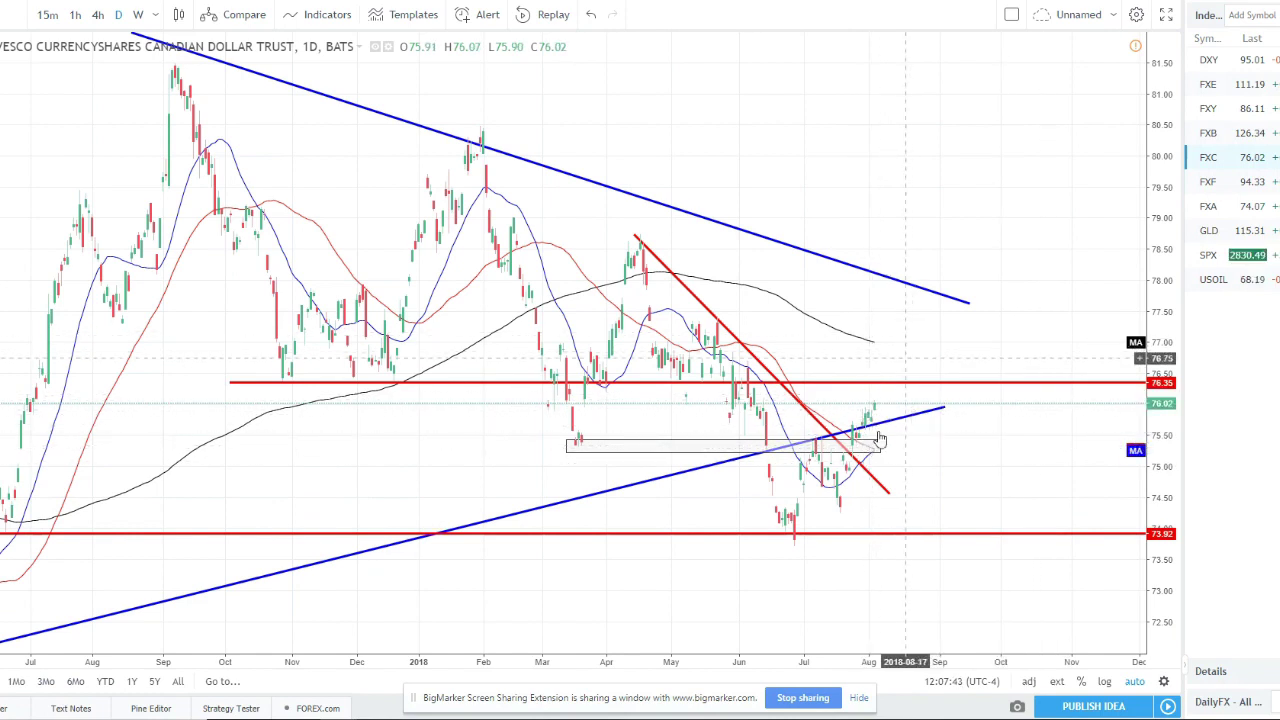
left_click(764, 453)
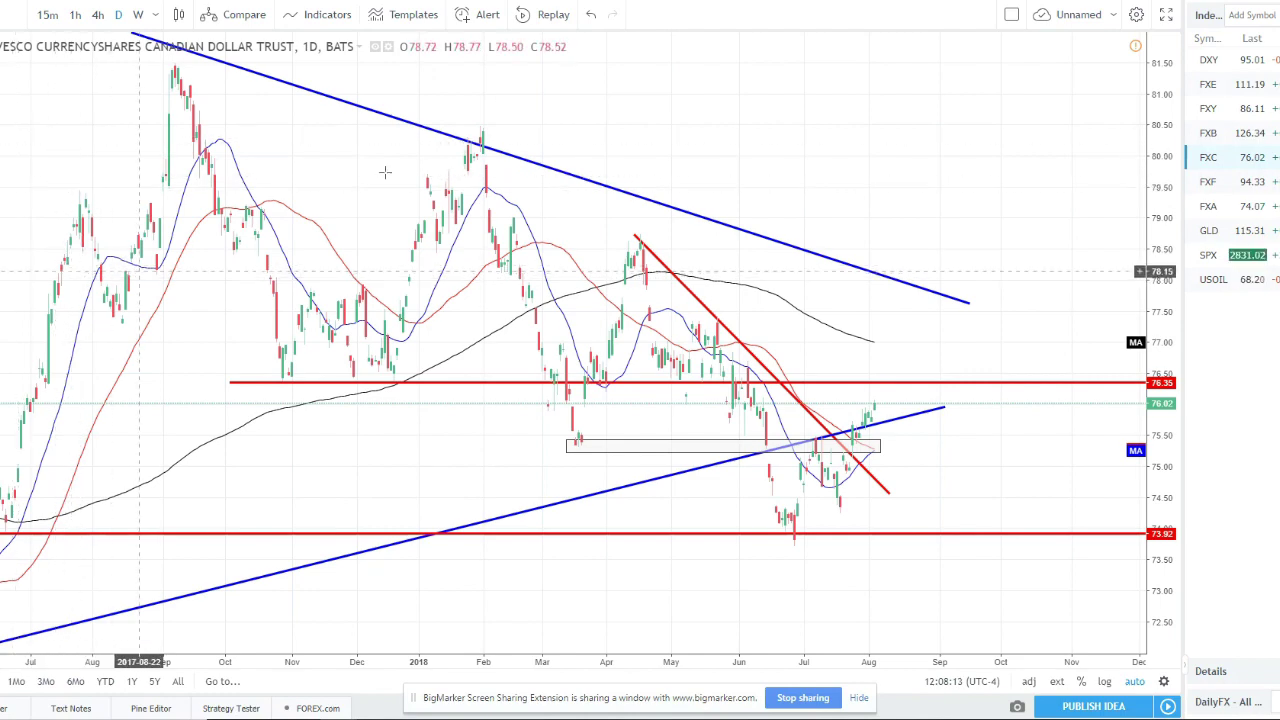
Step: Open the FXF daily chart and examine the recent candles around the red trend lines
left_click(1259, 181)
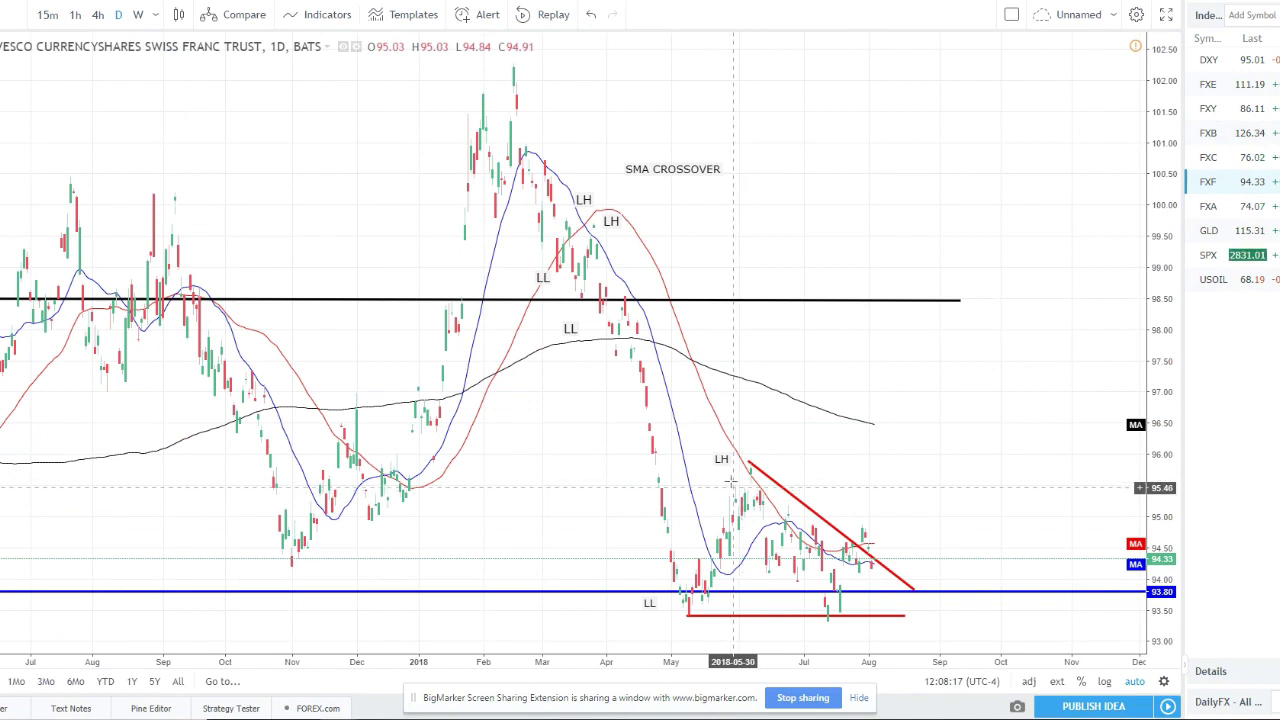
scroll(731, 477, "up", 1)
left_click_drag(731, 477, 786, 477)
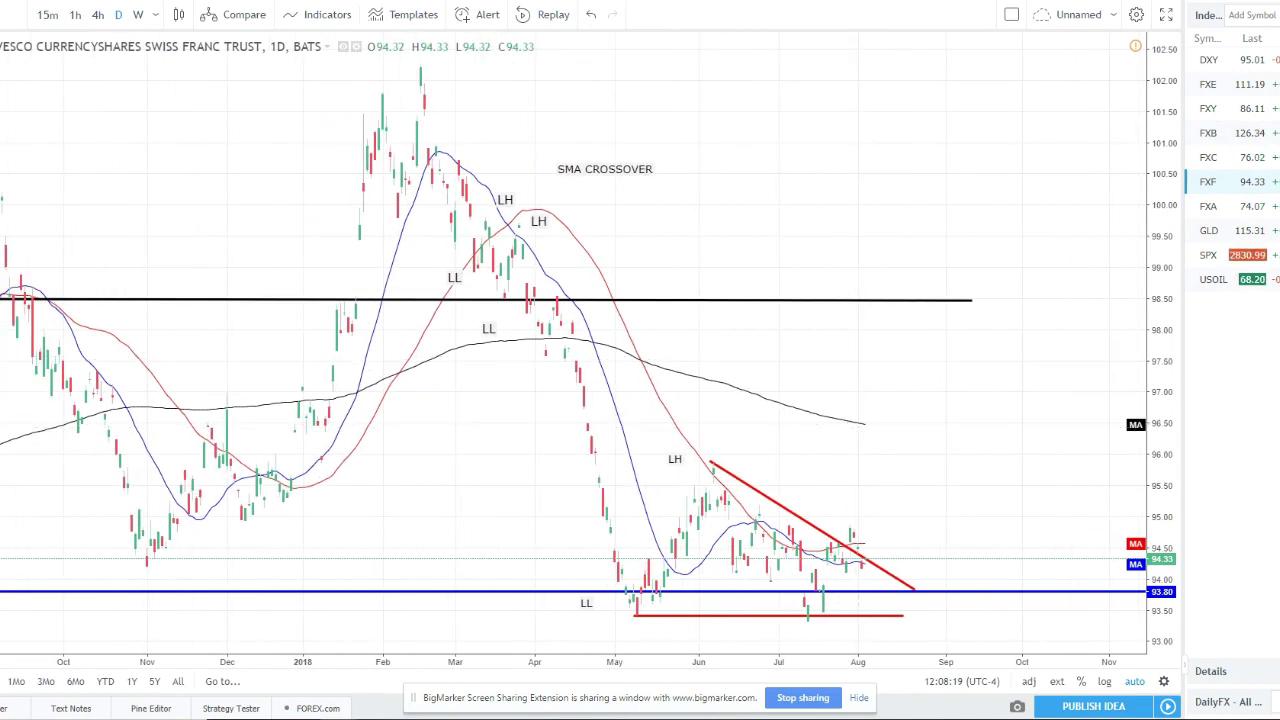
Step: Draw a rectangle around the recent FXF consolidation, from about 95.82 in mid-April to 93.36 in late August
mouse_move(568, 466)
left_mouse_down()
mouse_move(994, 604)
mouse_move(926, 619)
left_mouse_up()
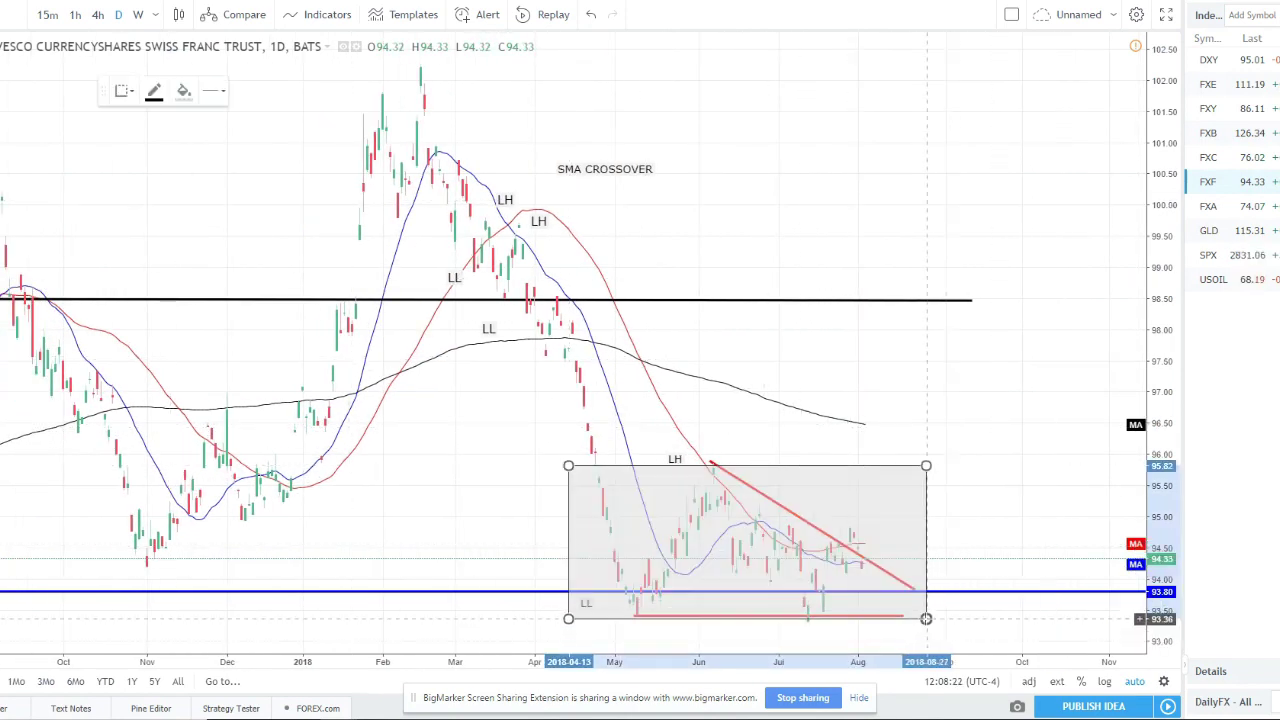
left_click(998, 130)
Step: Trace the January-to-May decline with a trend line from about 101.90 to 93.91, delete it, and abandon a second line from the November low
key("alt+t")
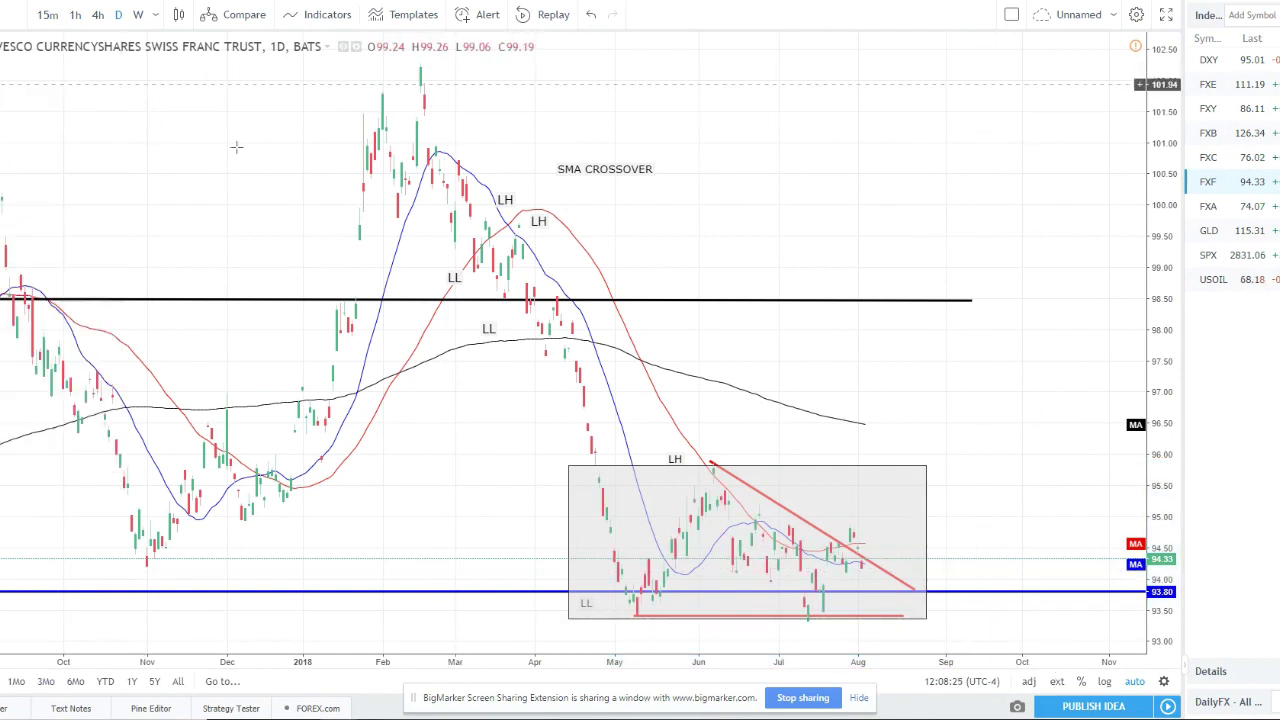
left_click(363, 87)
left_click(633, 585)
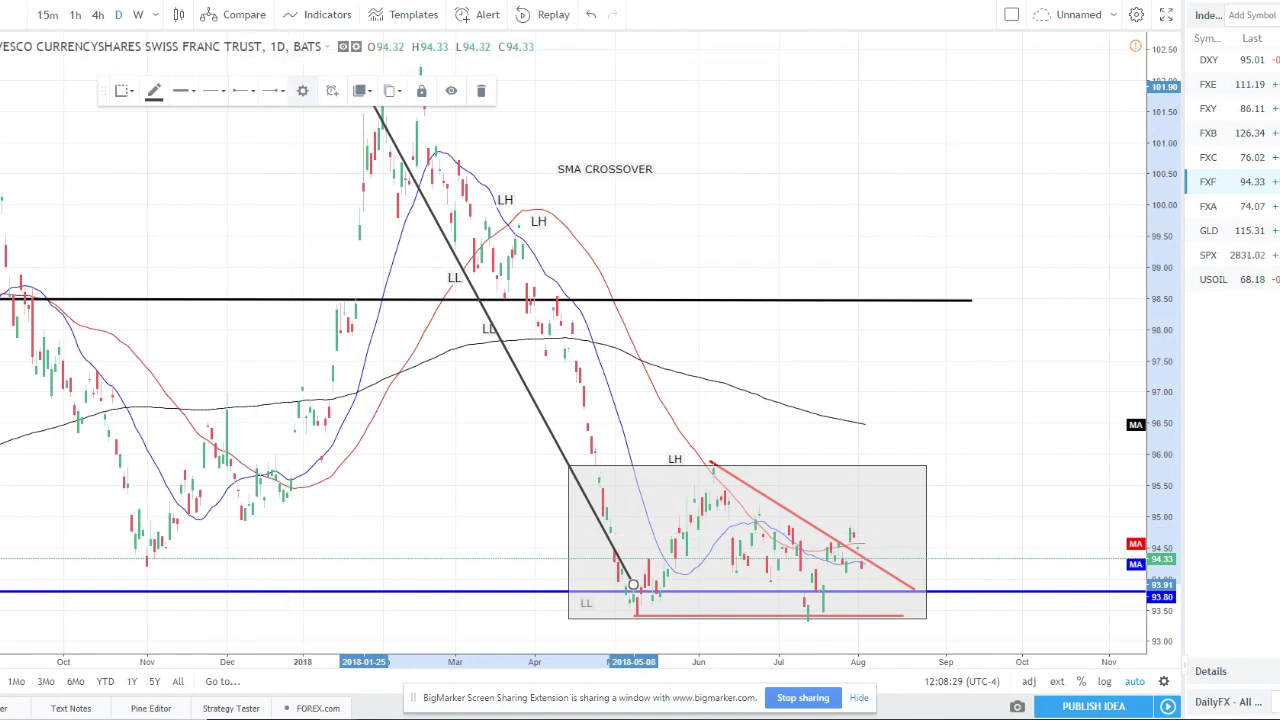
key("Delete")
key("alt+t")
left_click(170, 555)
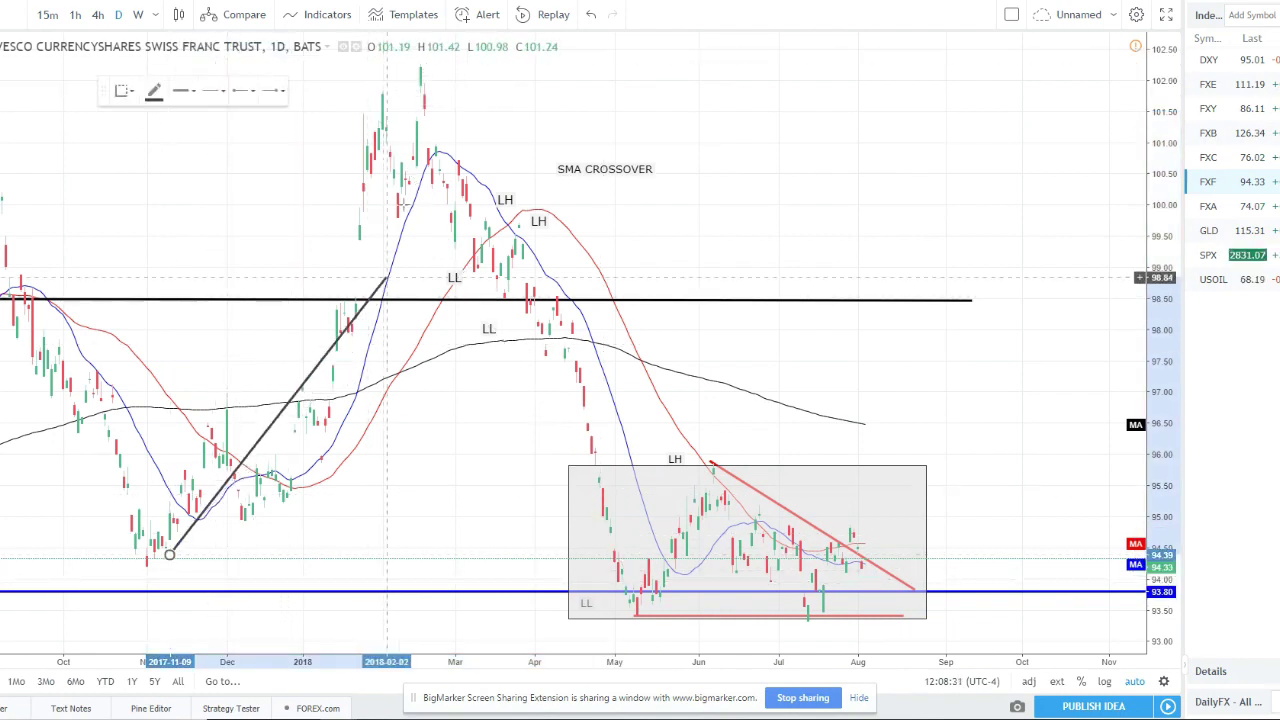
key("Escape")
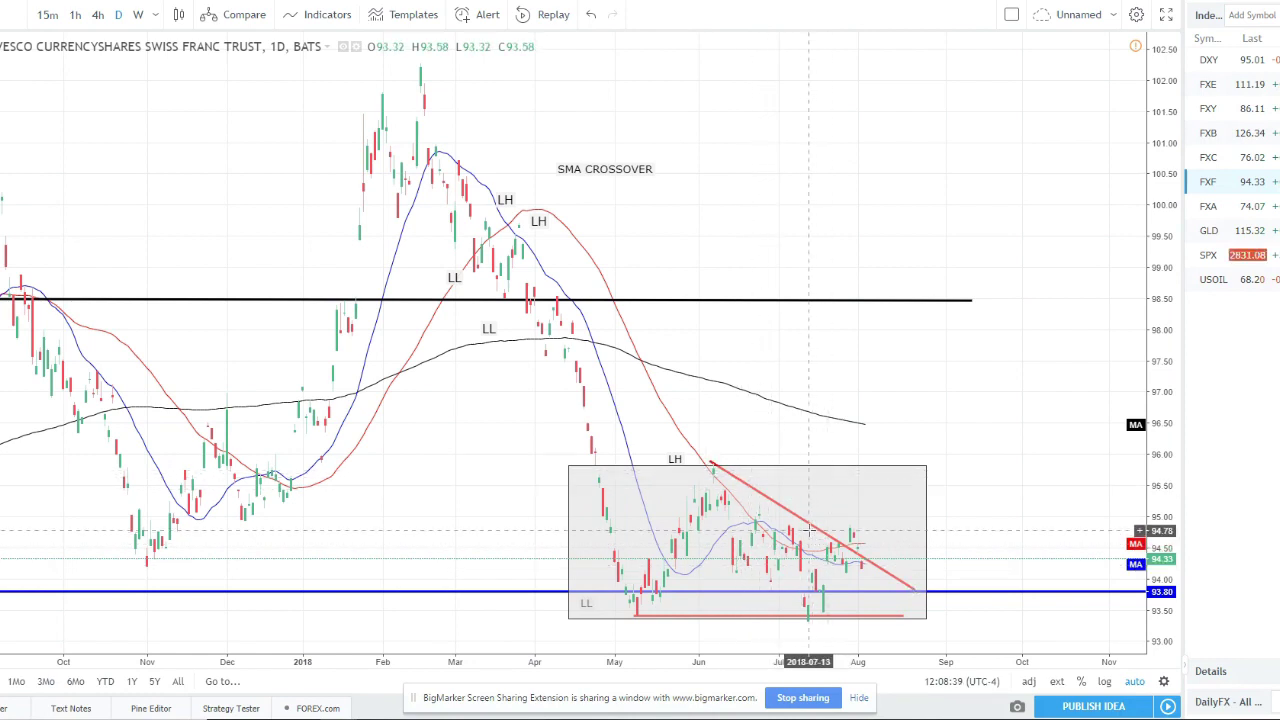
Step: Delete the rectangle around the FXF consolidation
left_click(863, 471)
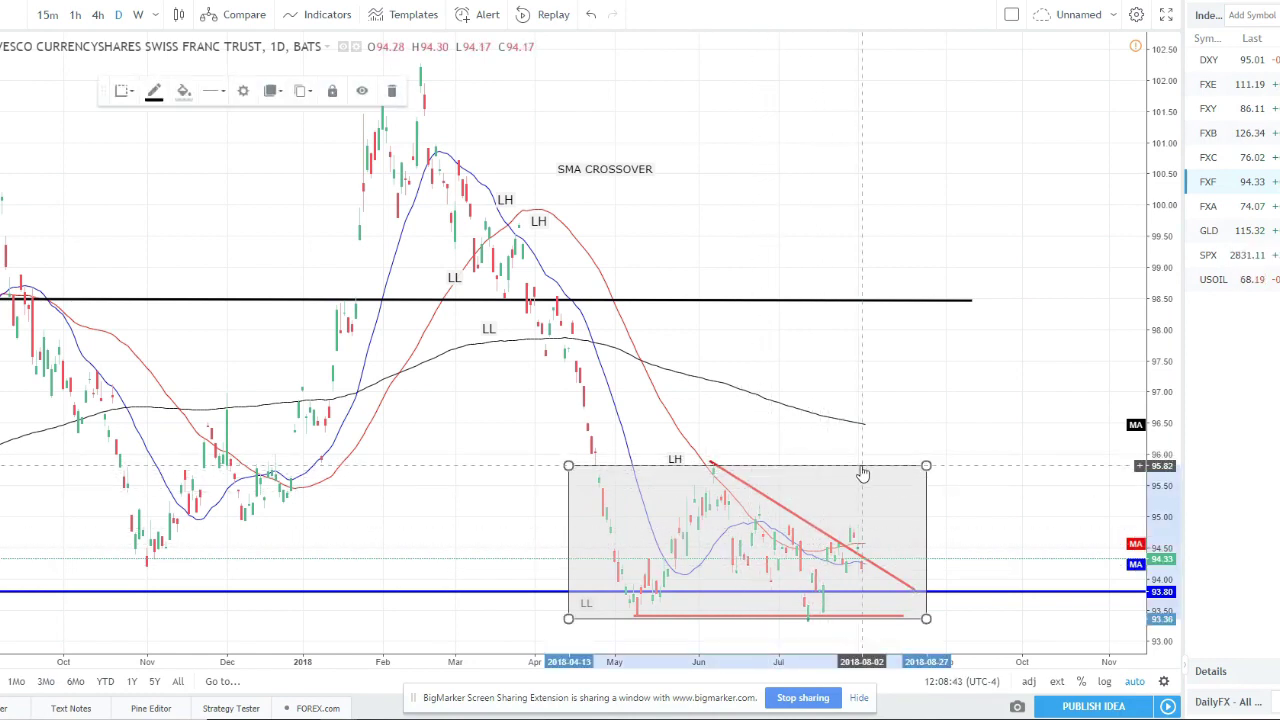
key("Delete")
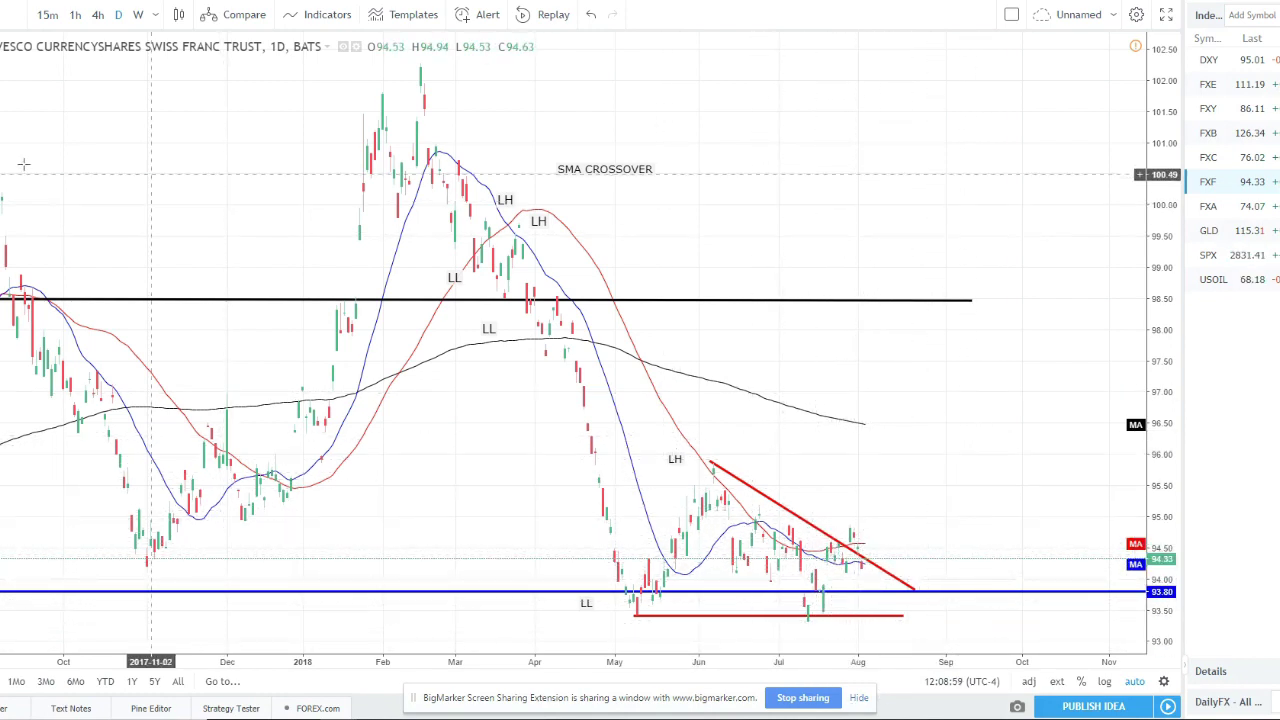
Step: Draw an inverse head and shoulders pattern over the June-to-August FXF candles, with the head at the July low of about 93.36
left_click(703, 495)
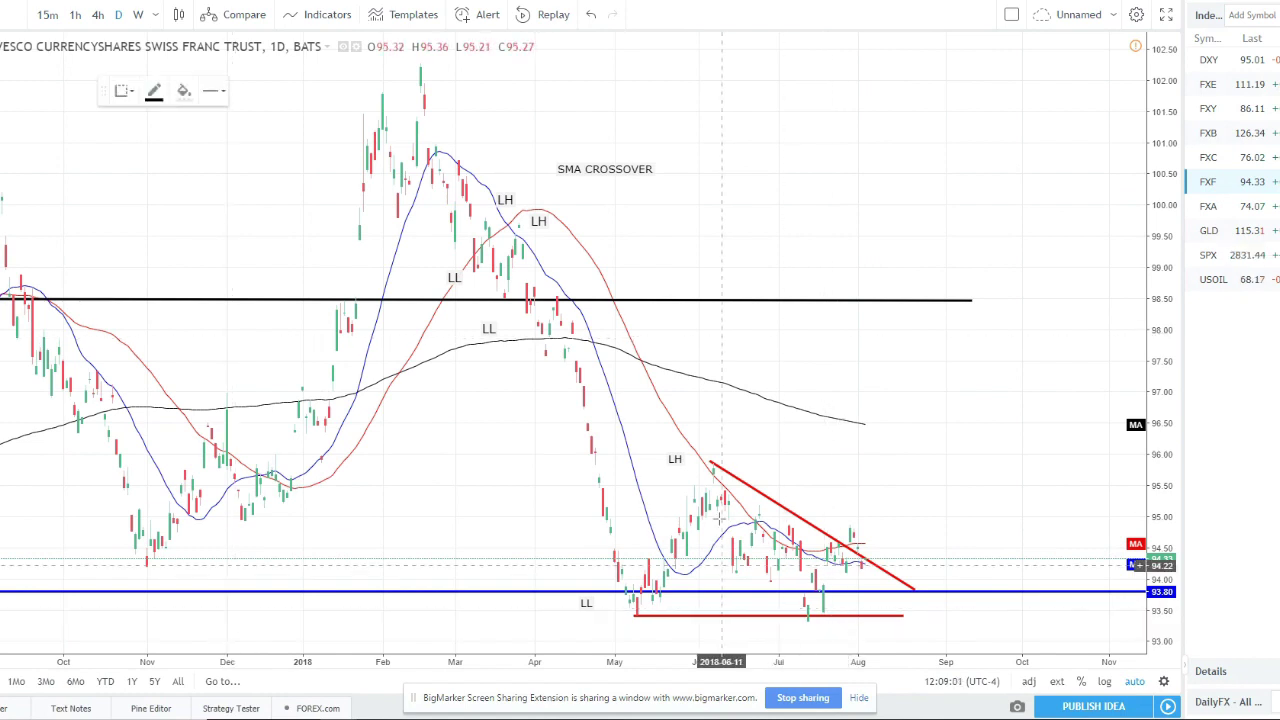
left_click(710, 516)
left_click(744, 576)
left_click(789, 514)
left_click(812, 620)
left_click(838, 522)
left_click(849, 577)
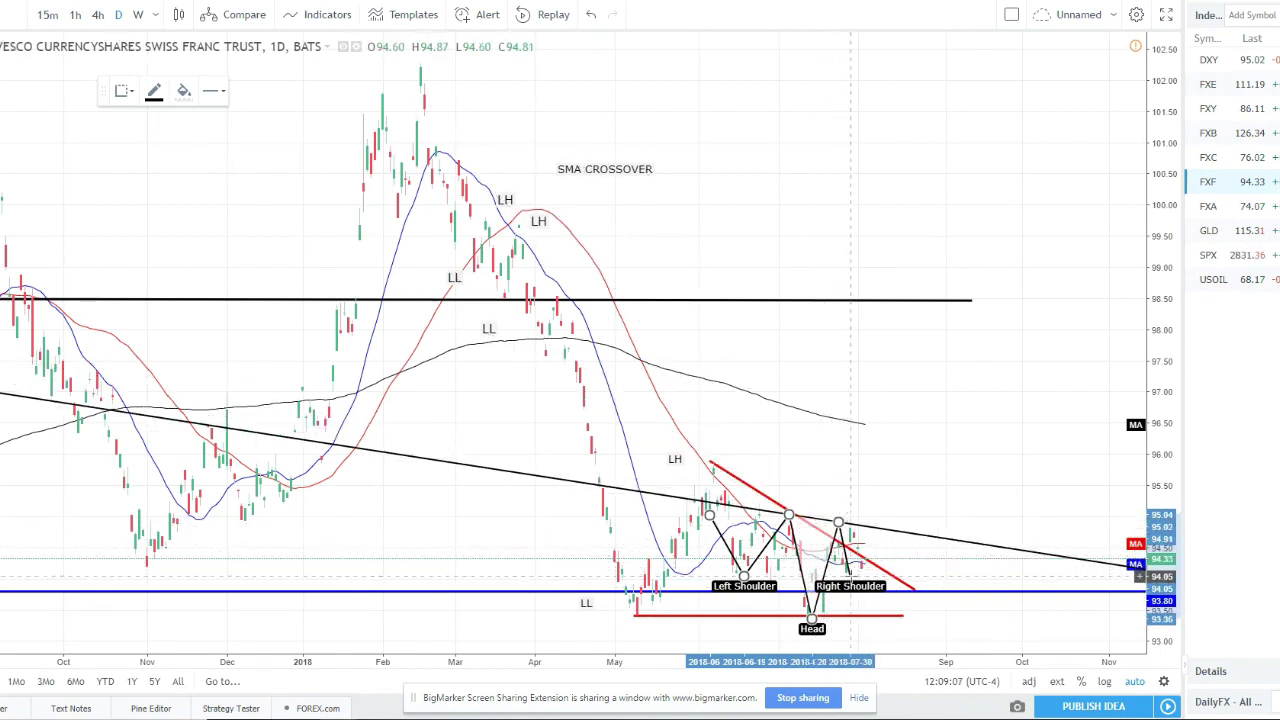
left_click(884, 528)
Step: Switch FXF to the 4-hour interval, delete the head and shoulders pattern, and return to the daily interval
left_click(97, 14)
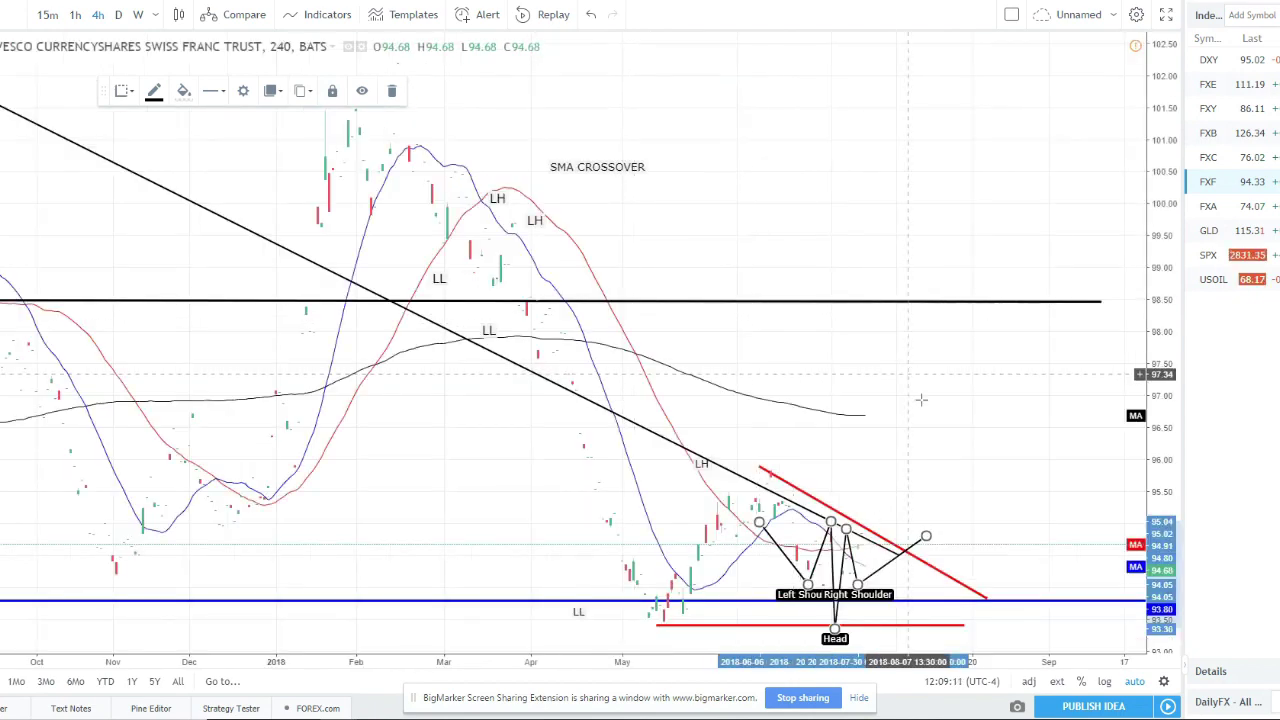
key("Delete")
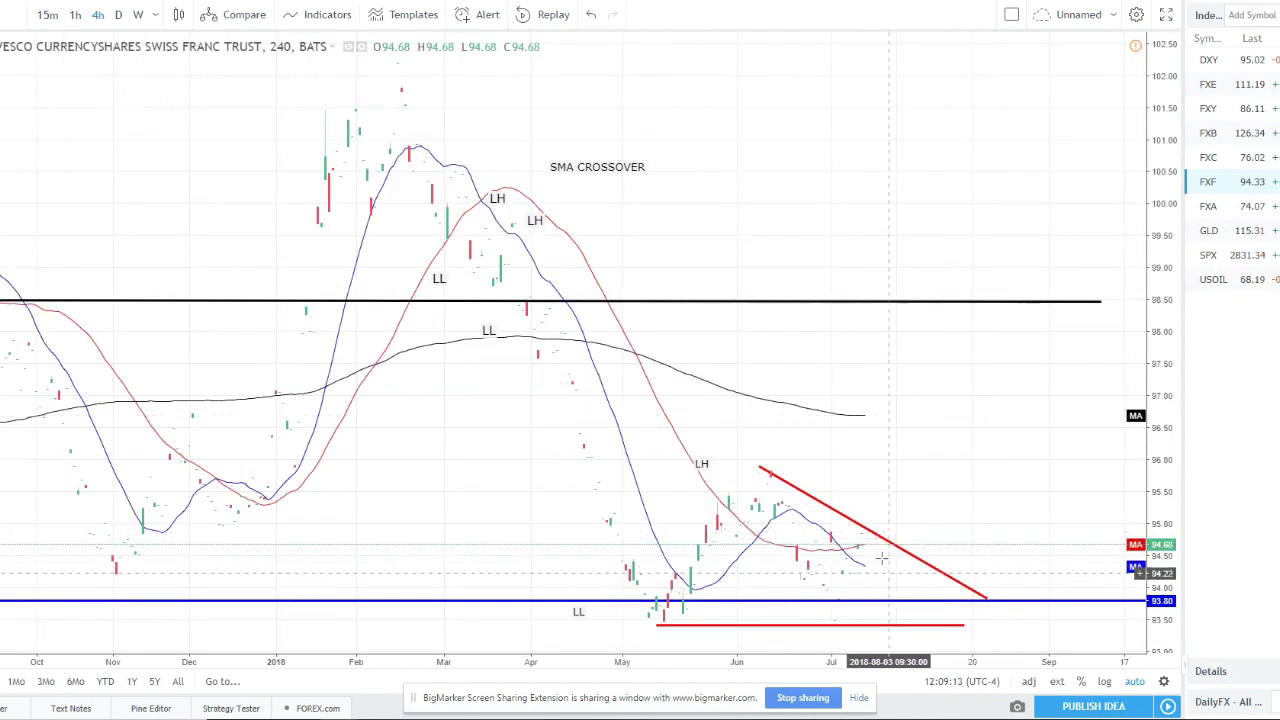
left_click(116, 15)
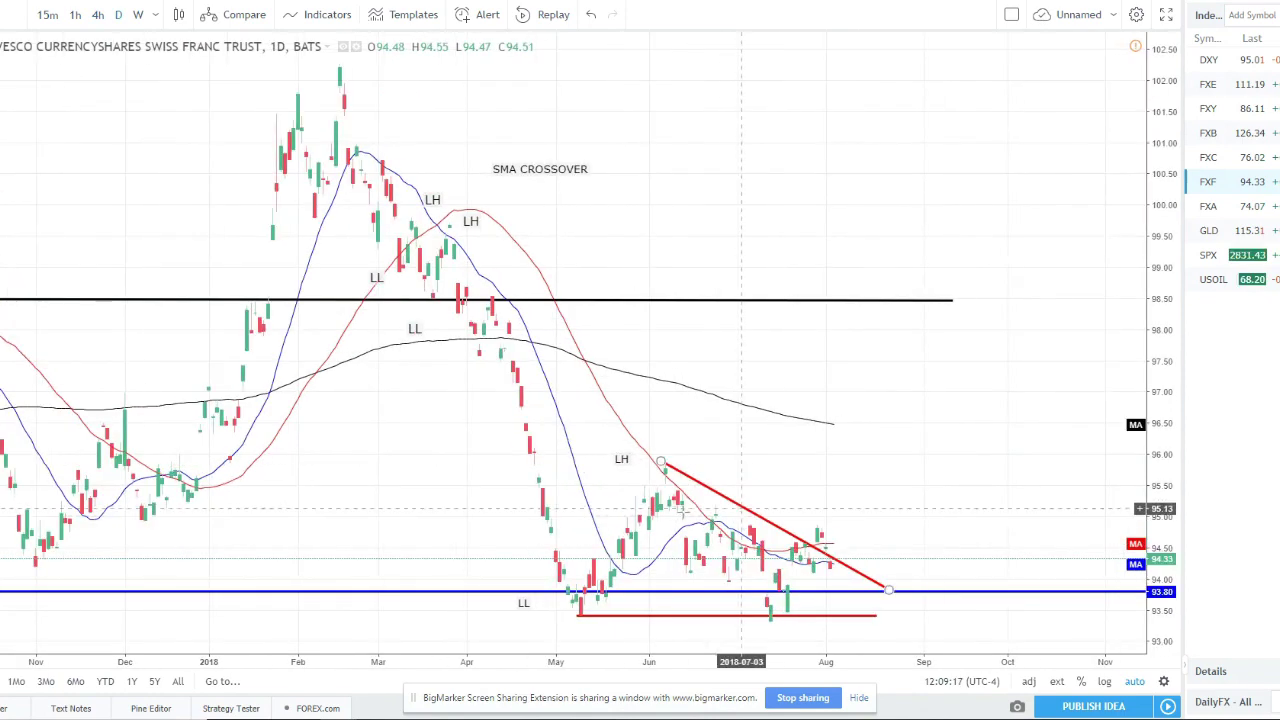
Step: Draw a neckline trend line on the FXF daily chart from about 94.96 on 2018-06-05 to 94.82 on 2018-08-10
left_click(778, 614)
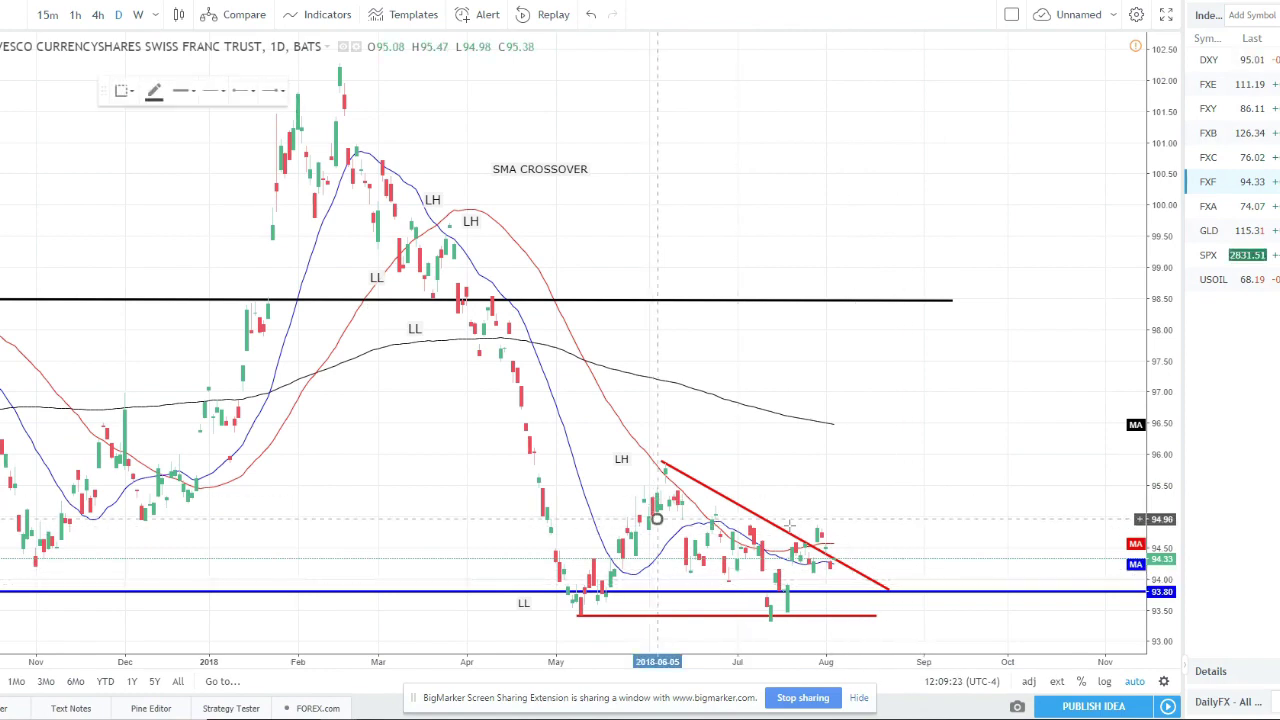
left_click(855, 528)
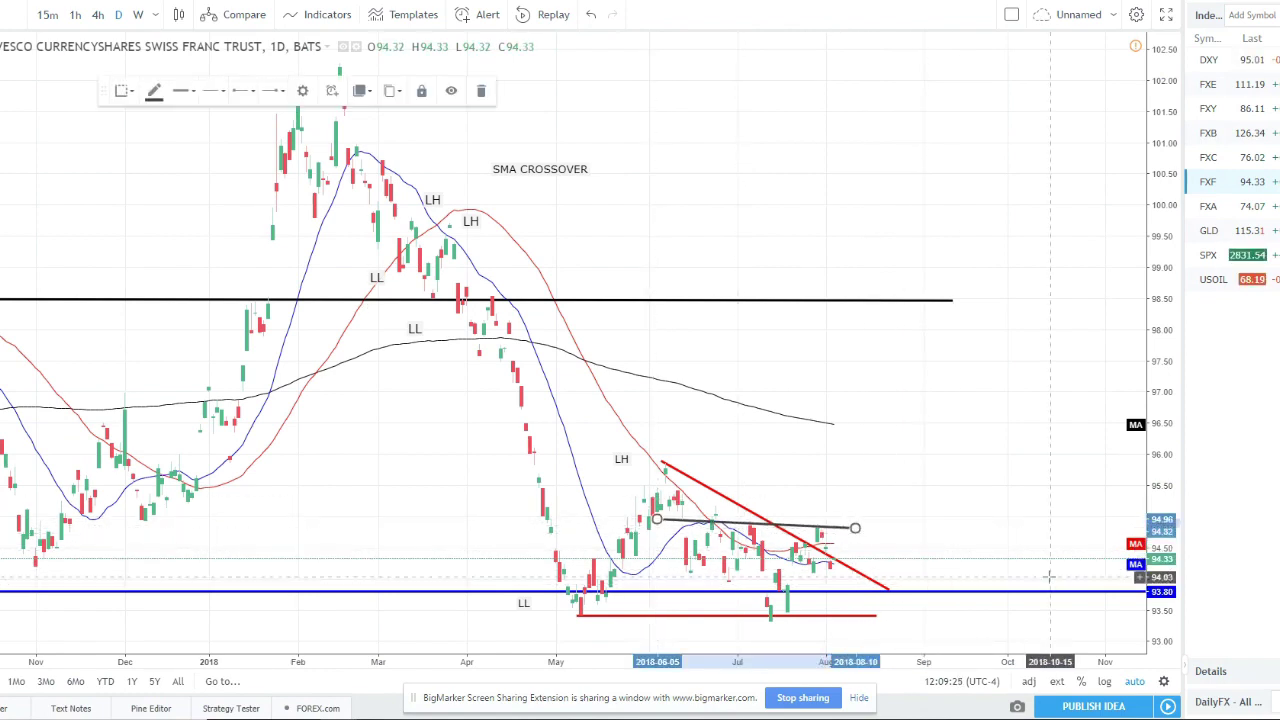
Step: Delete the black neckline trend line from the FXF daily chart
key("Delete")
scroll(894, 555, "down", 1)
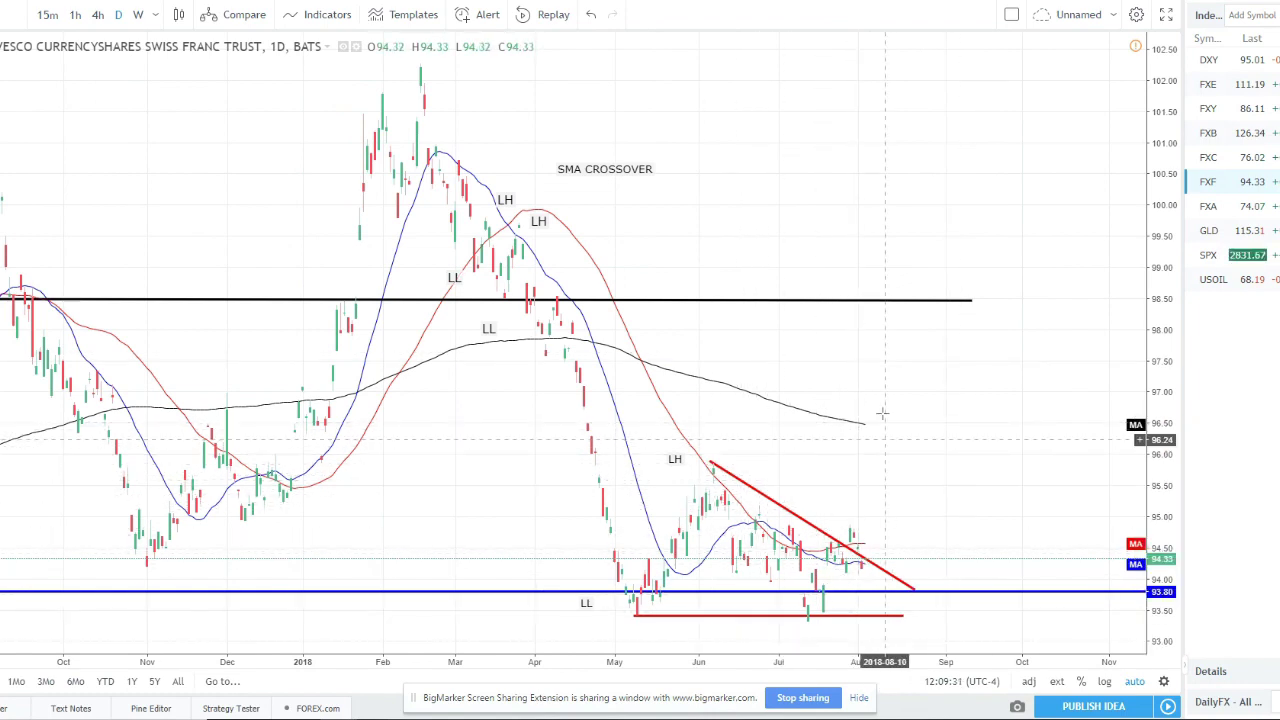
Step: Open the FXA daily chart and examine its descending trend line, long-term blue trend line, short channel and the 74.43 and 73.60 levels
left_click(1234, 208)
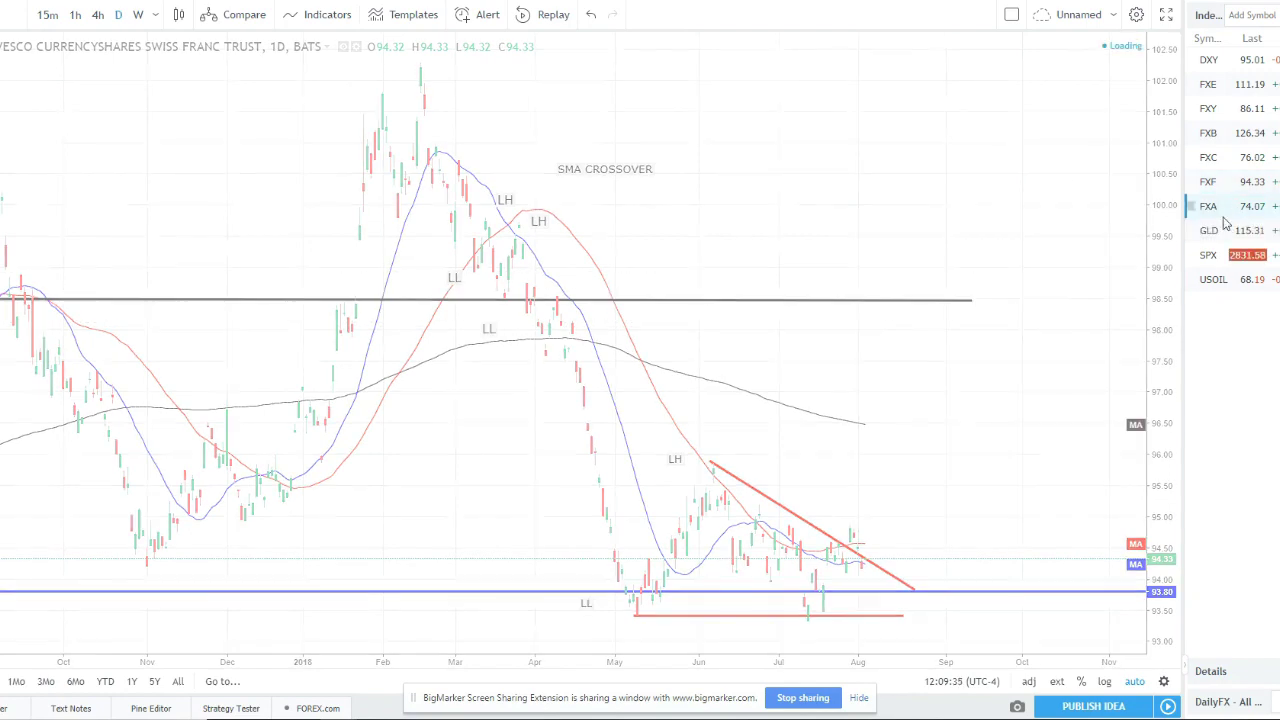
scroll(789, 310, "up", 2)
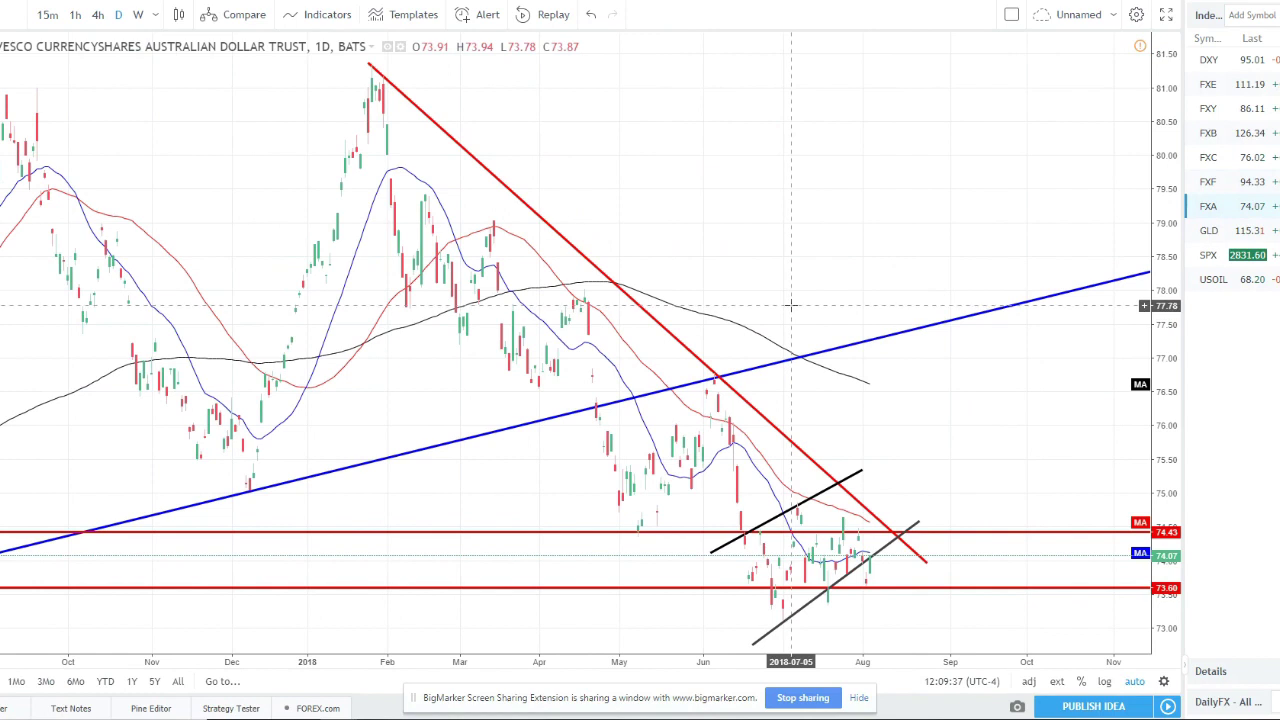
scroll(790, 305, "up", 1)
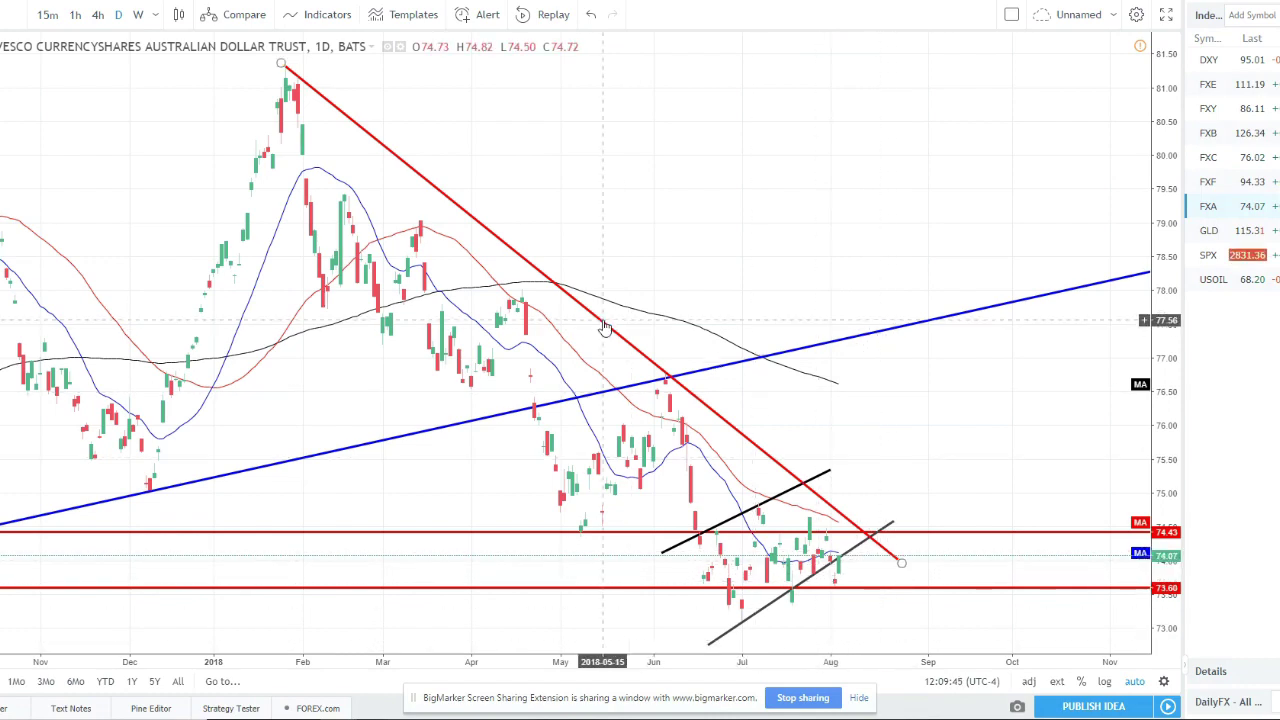
scroll(679, 361, "down", 5)
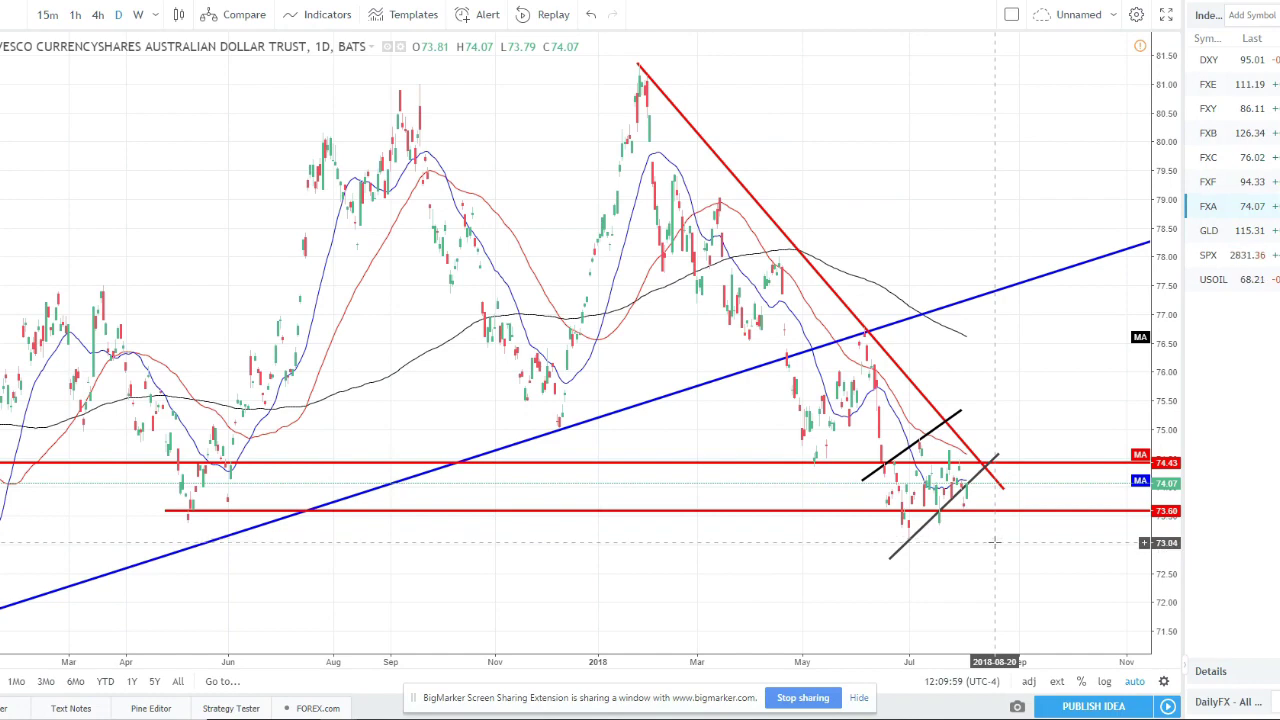
scroll(993, 542, "down", 3)
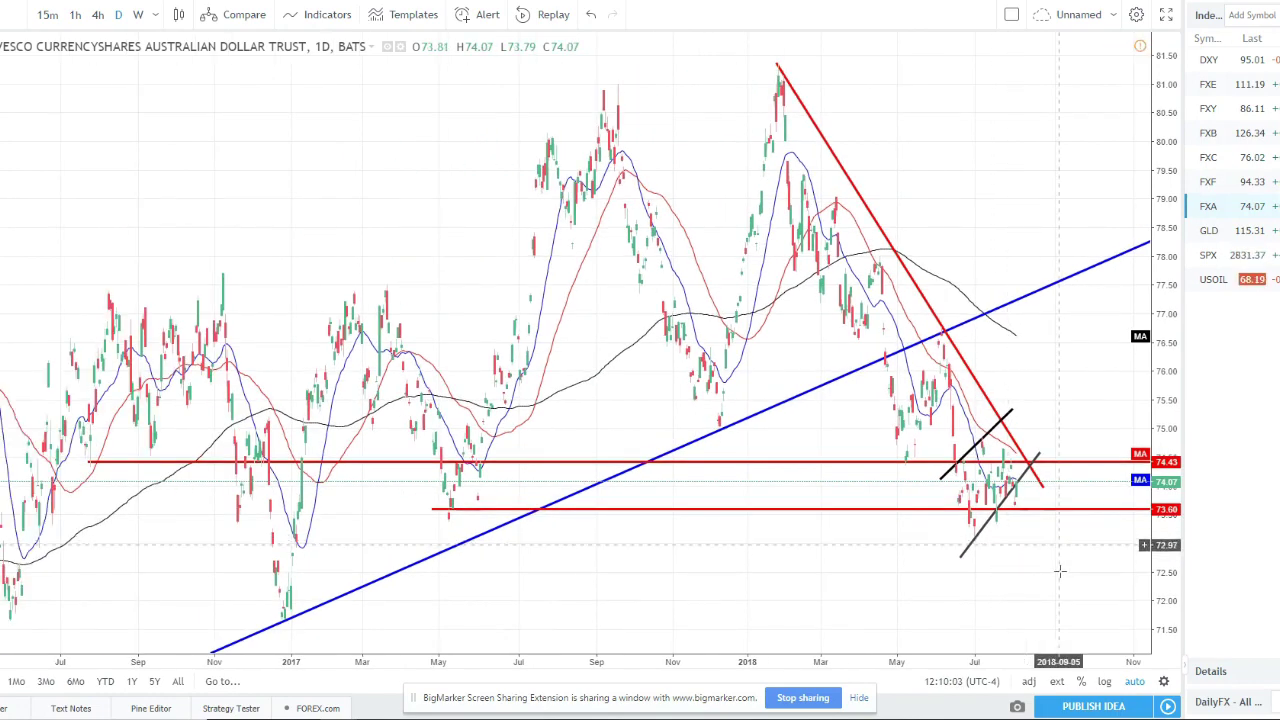
scroll(1053, 599, "up", 3)
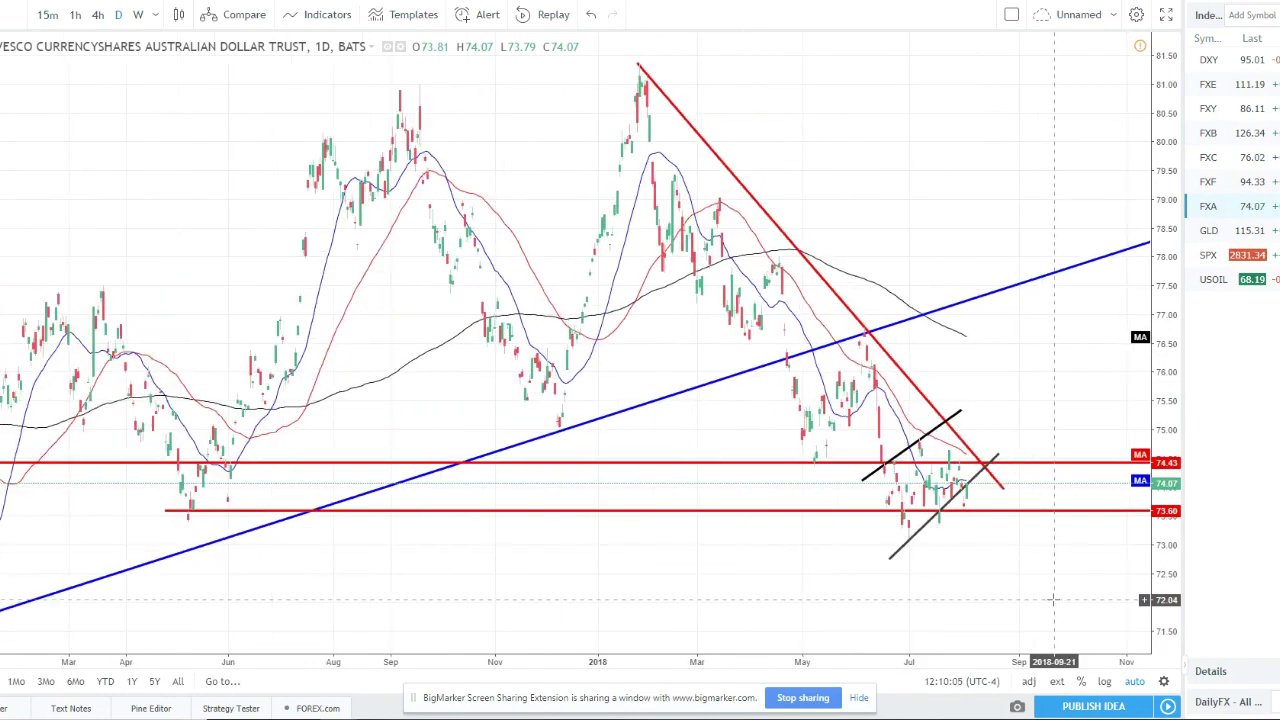
scroll(943, 534, "up", 3)
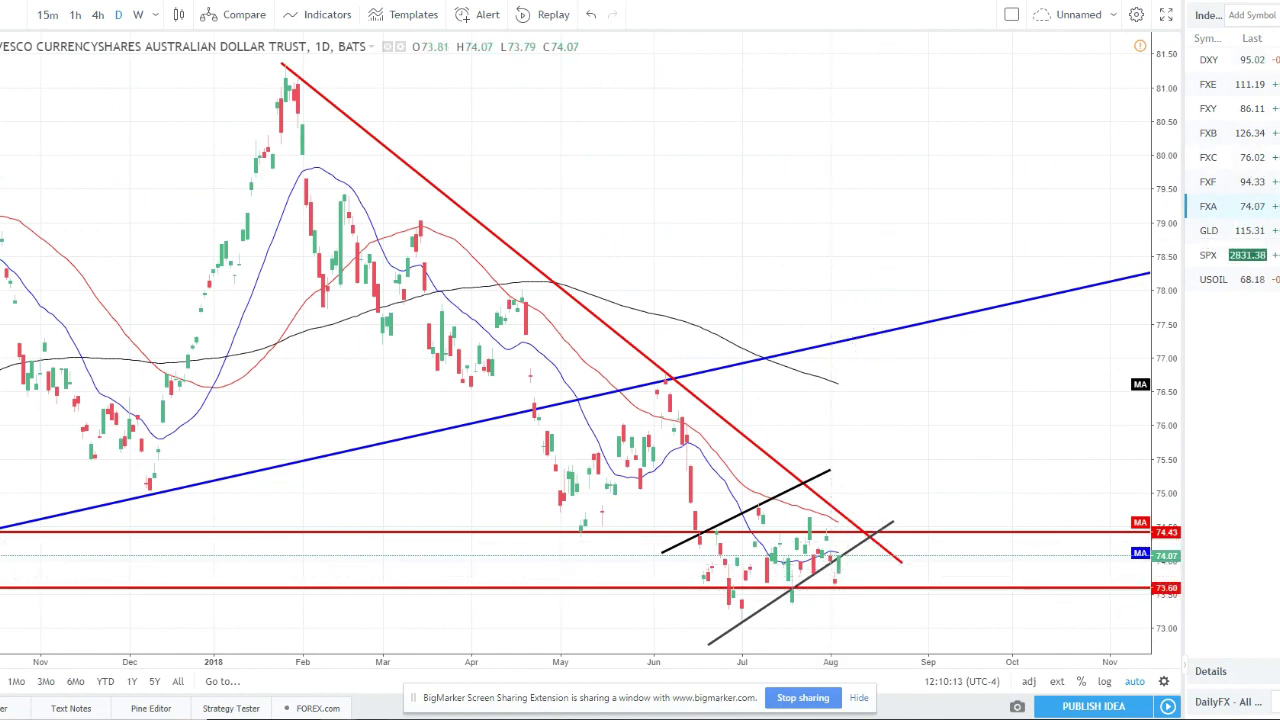
Step: Open Finviz's currency futures charts in a new browser tab and examine the NZD daily chart
key("ctrl+t")
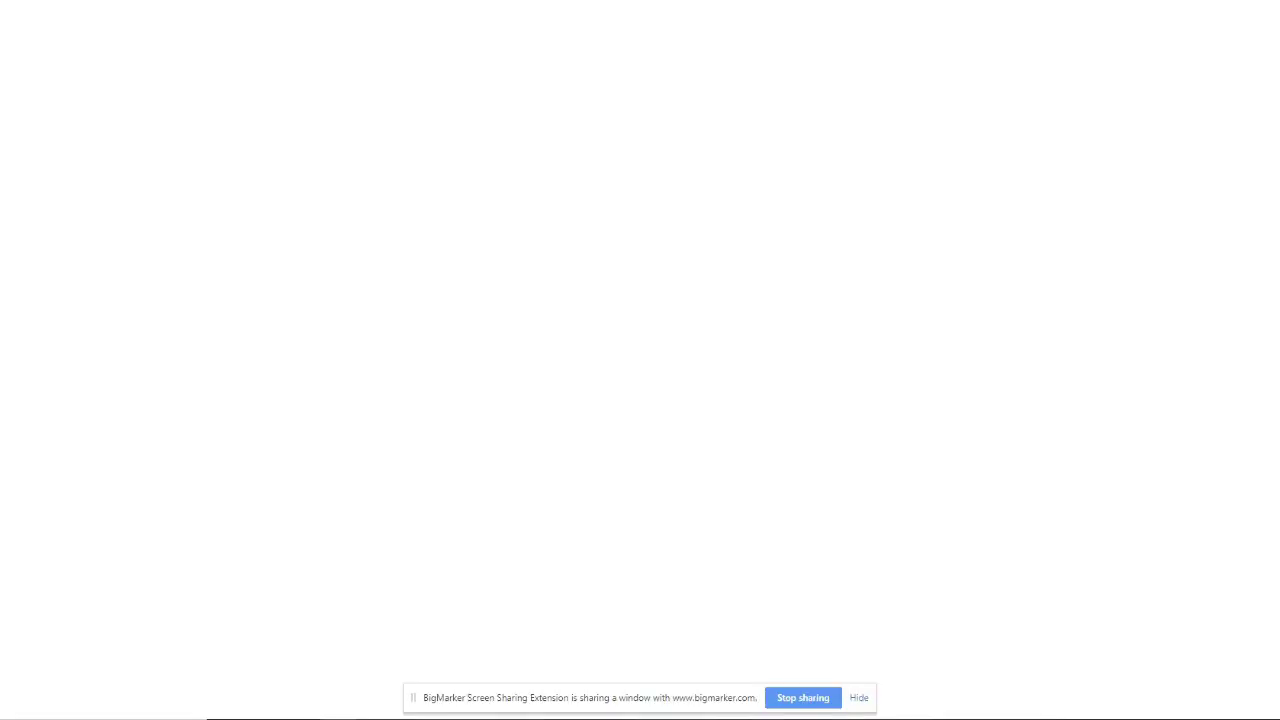
key("Return")
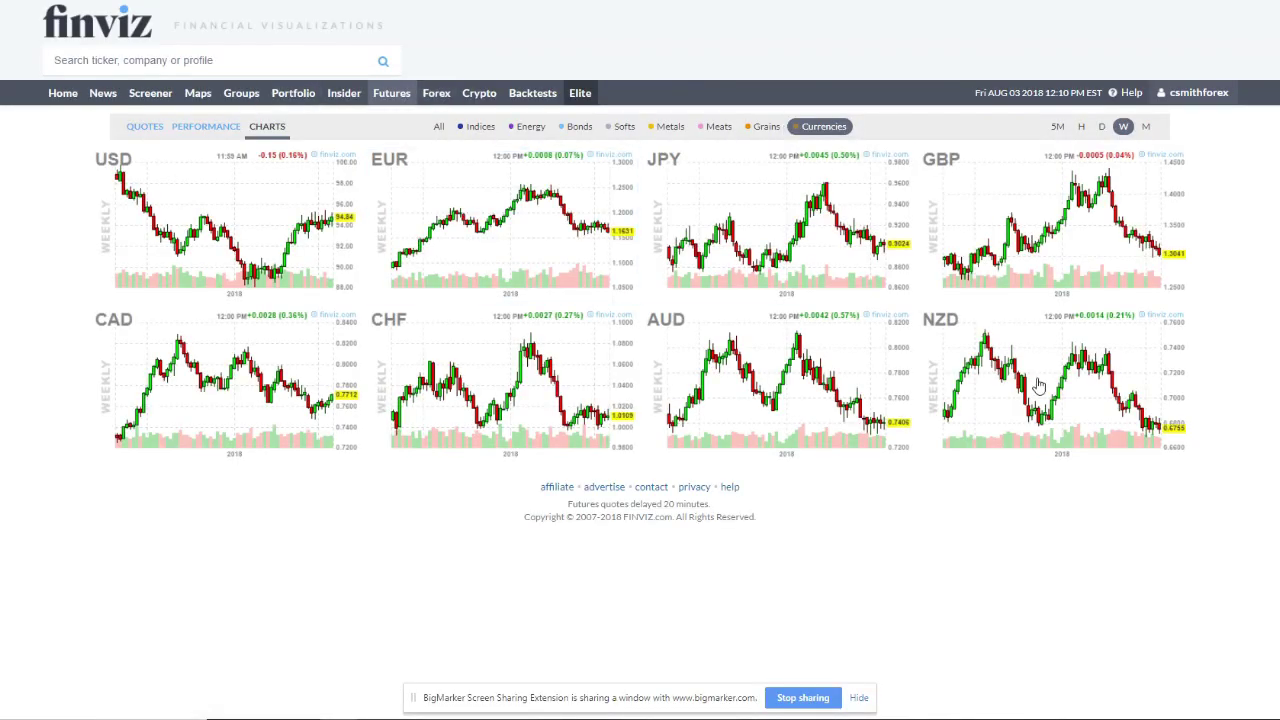
left_click(1043, 388)
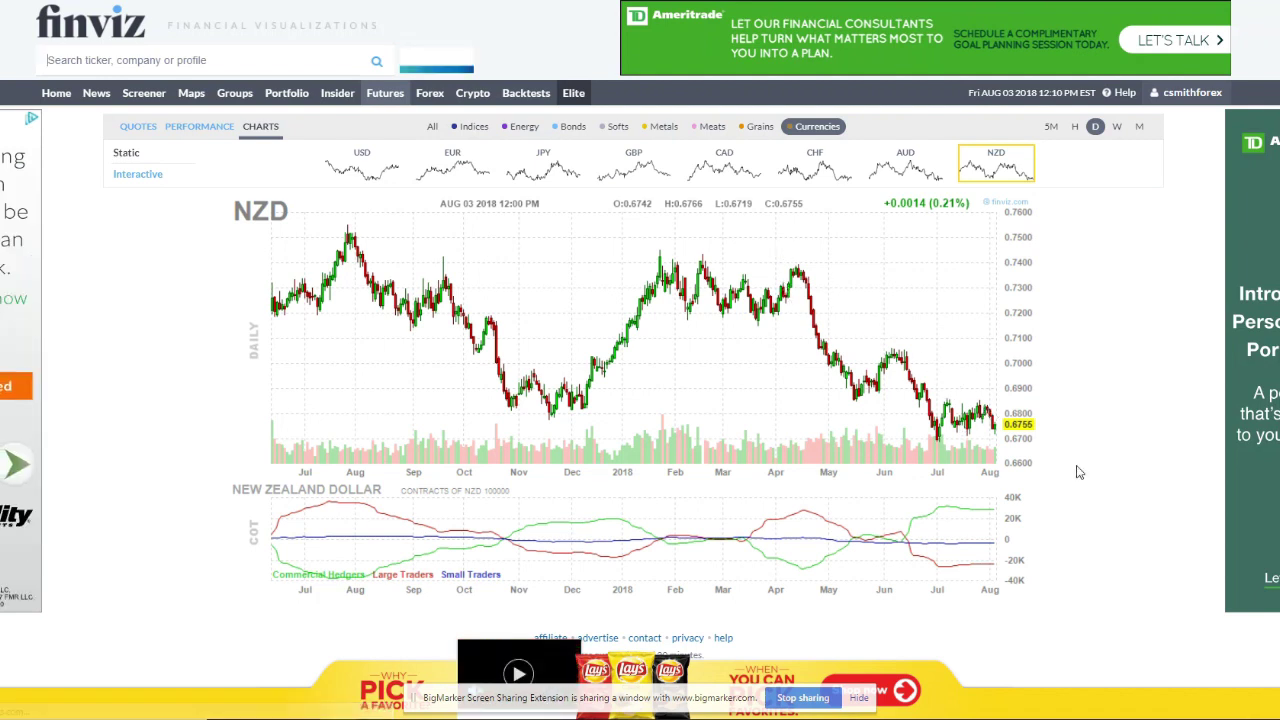
left_click(933, 177)
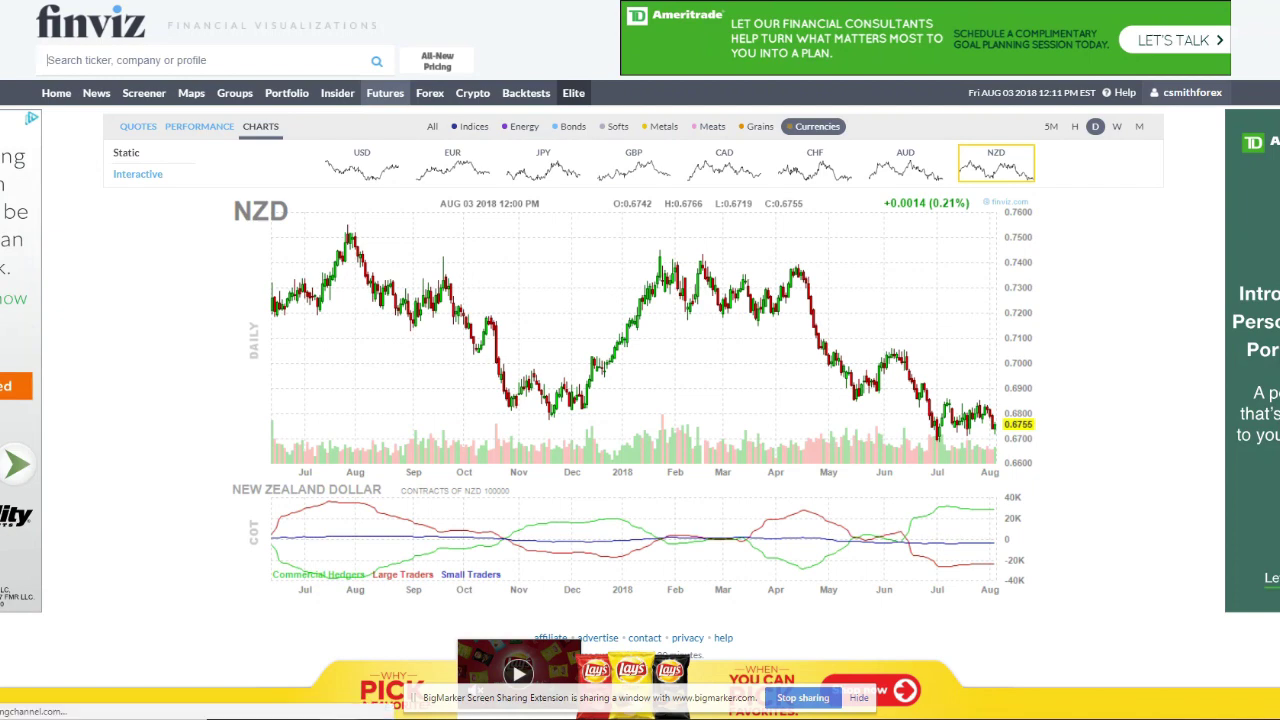
Step: Return to TradingView, load the All Pairs watchlist and display the EURUSD daily chart
key("ctrl+Tab")
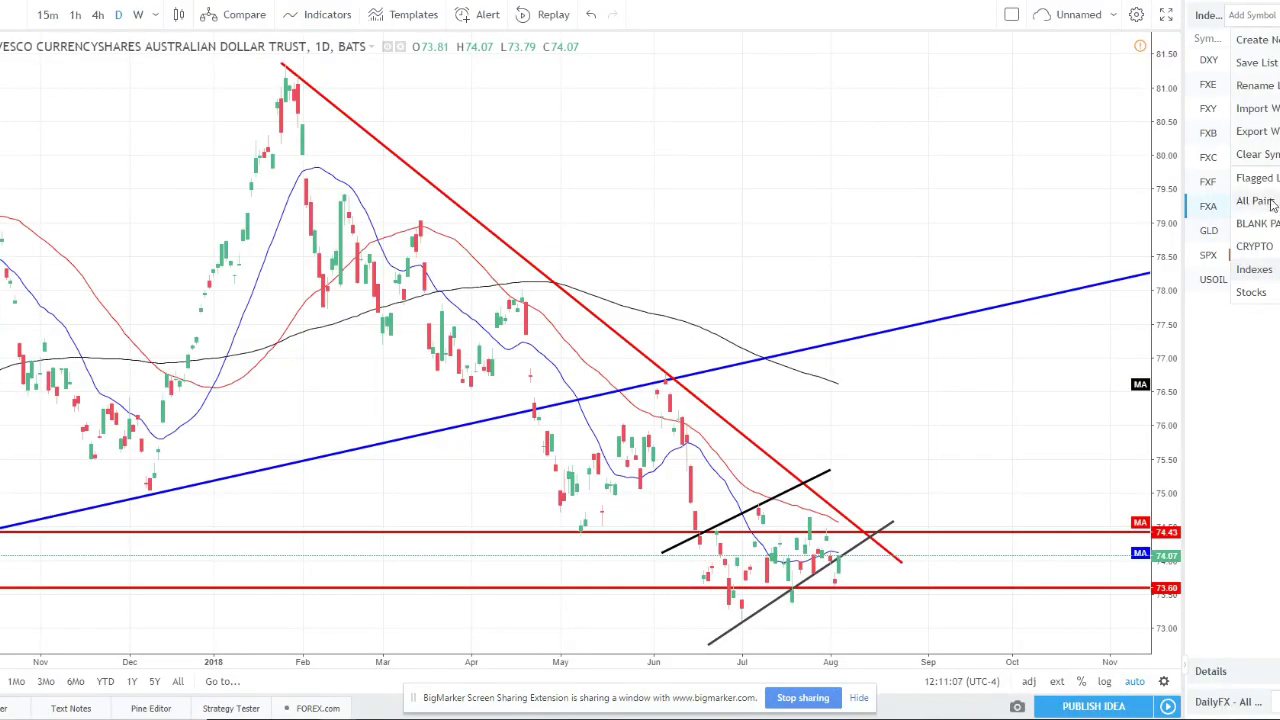
left_click(1256, 201)
left_click(1246, 61)
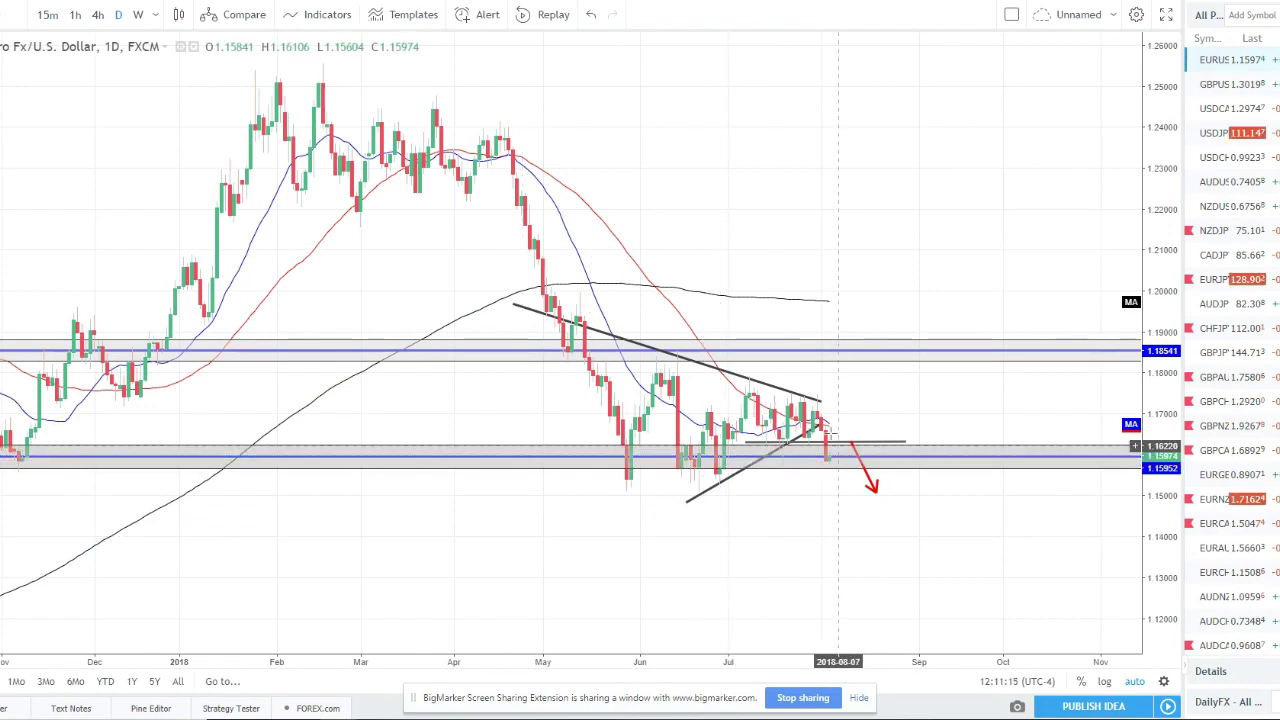
Step: Extend the rising trend line on the EURUSD daily chart to about 1.167 on 2018-08-06
left_click(818, 428)
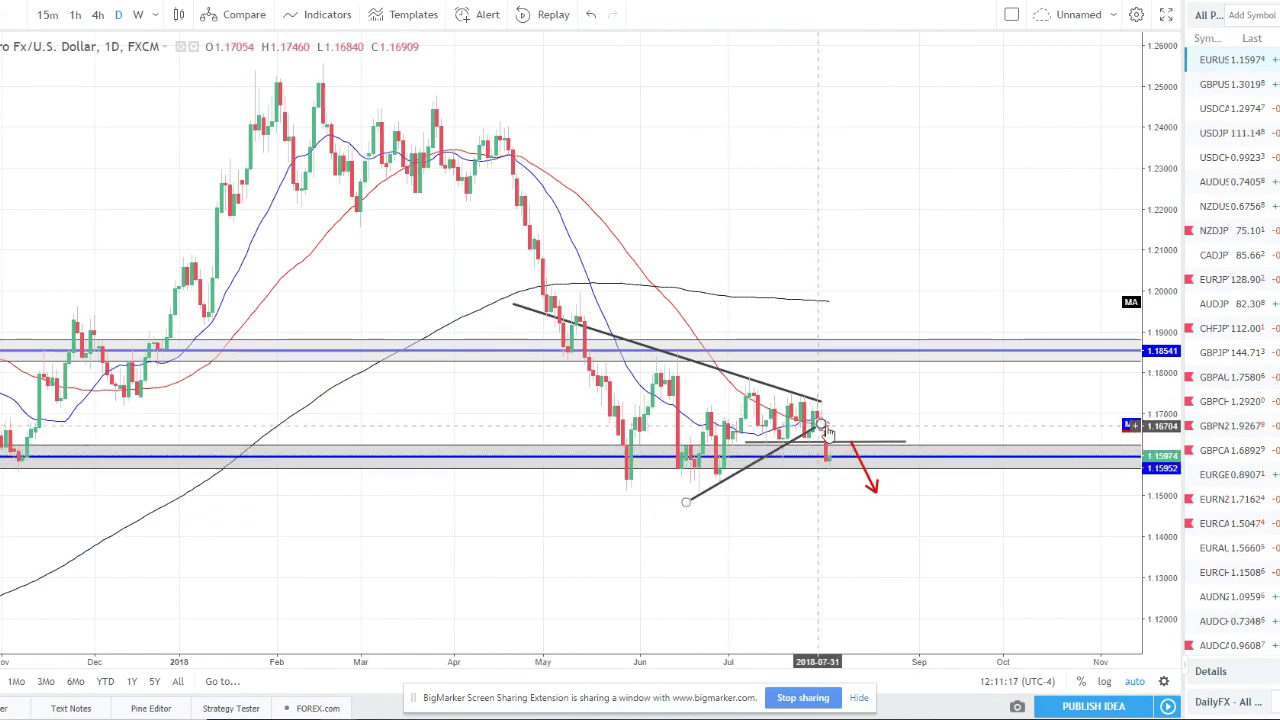
left_click_drag(821, 427, 832, 425)
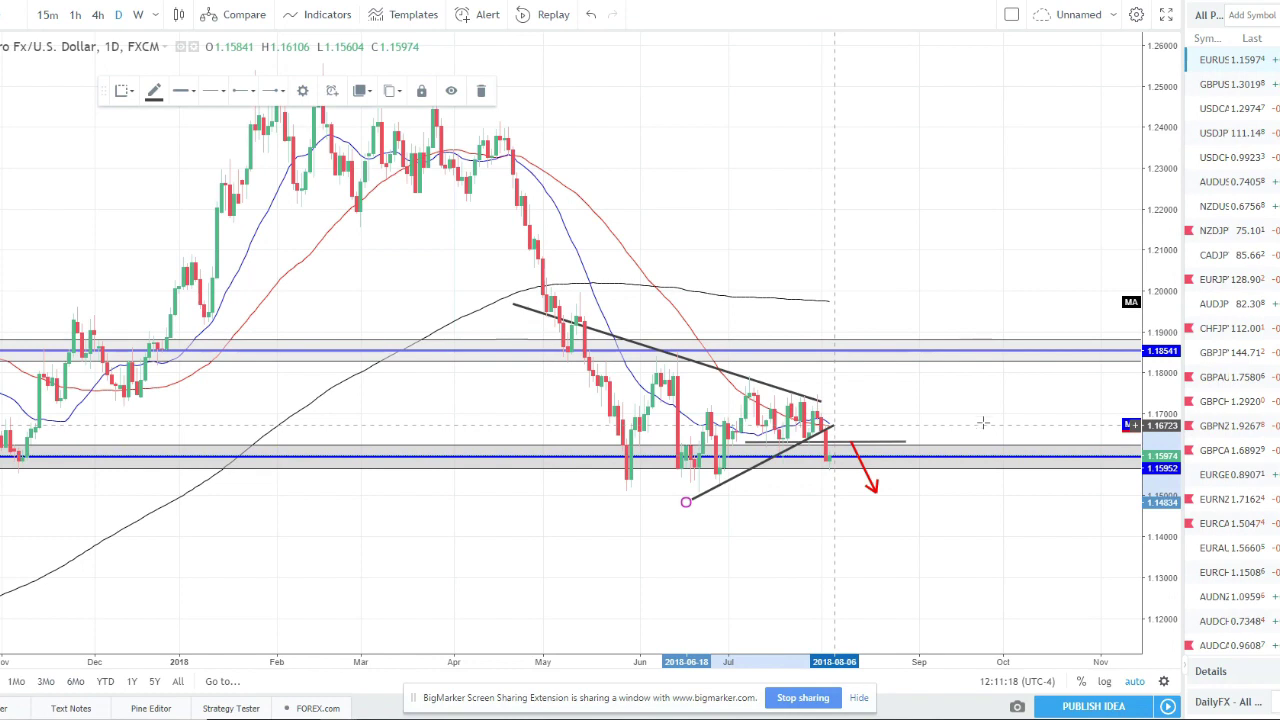
left_click(773, 184)
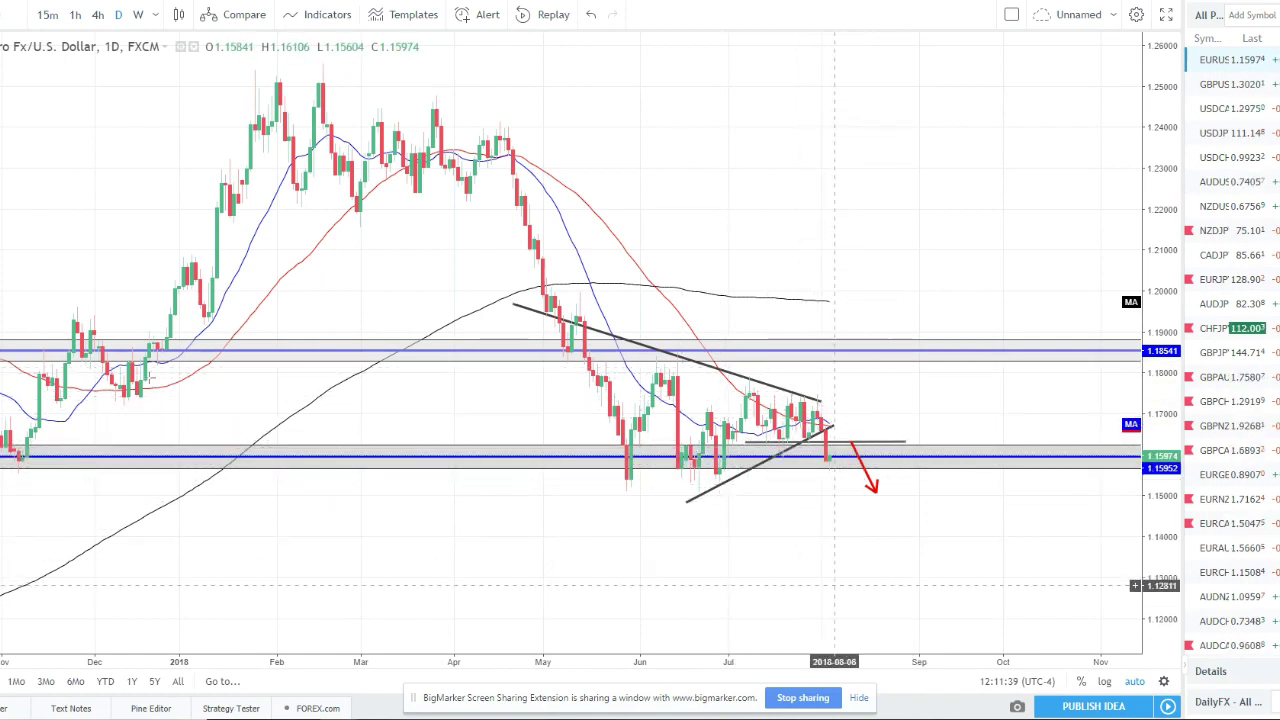
Step: Switch EURUSD to the 4-hour interval and draw a Fibonacci retracement from the 1.17457 high to the 1.15637 low
left_click(97, 14)
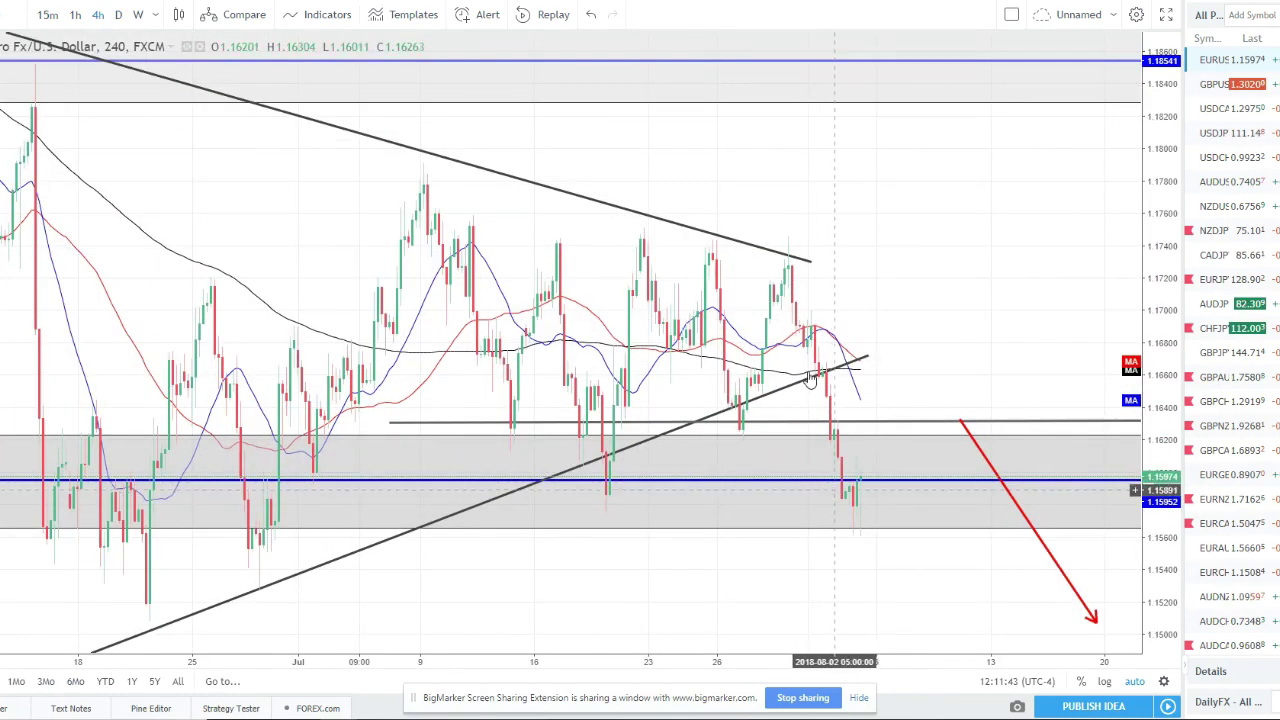
scroll(900, 527, "up", 3)
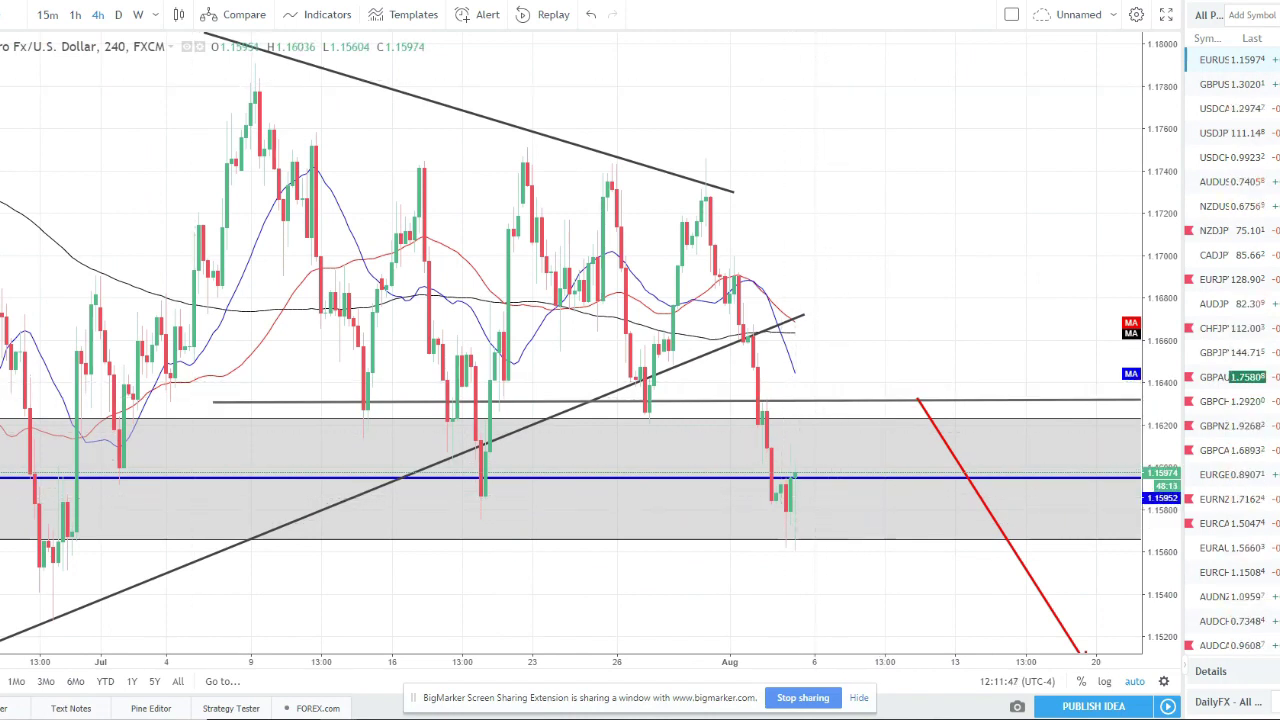
left_click(692, 158)
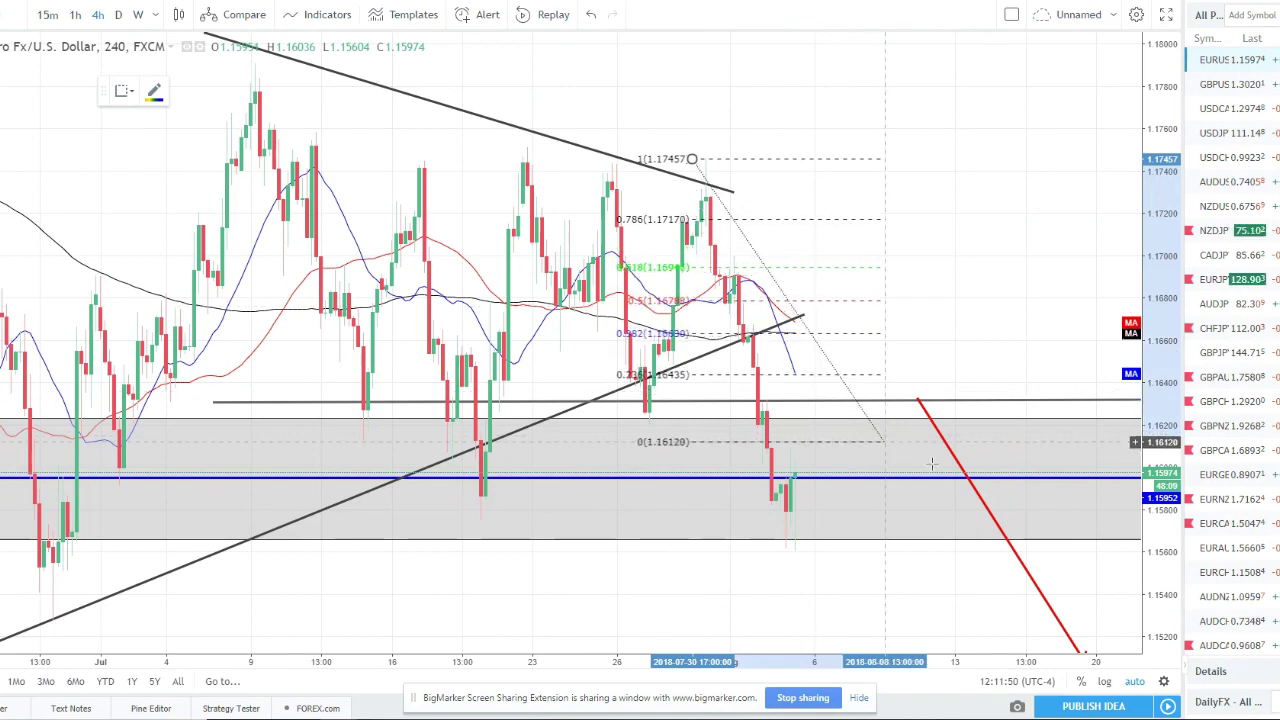
left_click(1000, 548)
left_click(1002, 544)
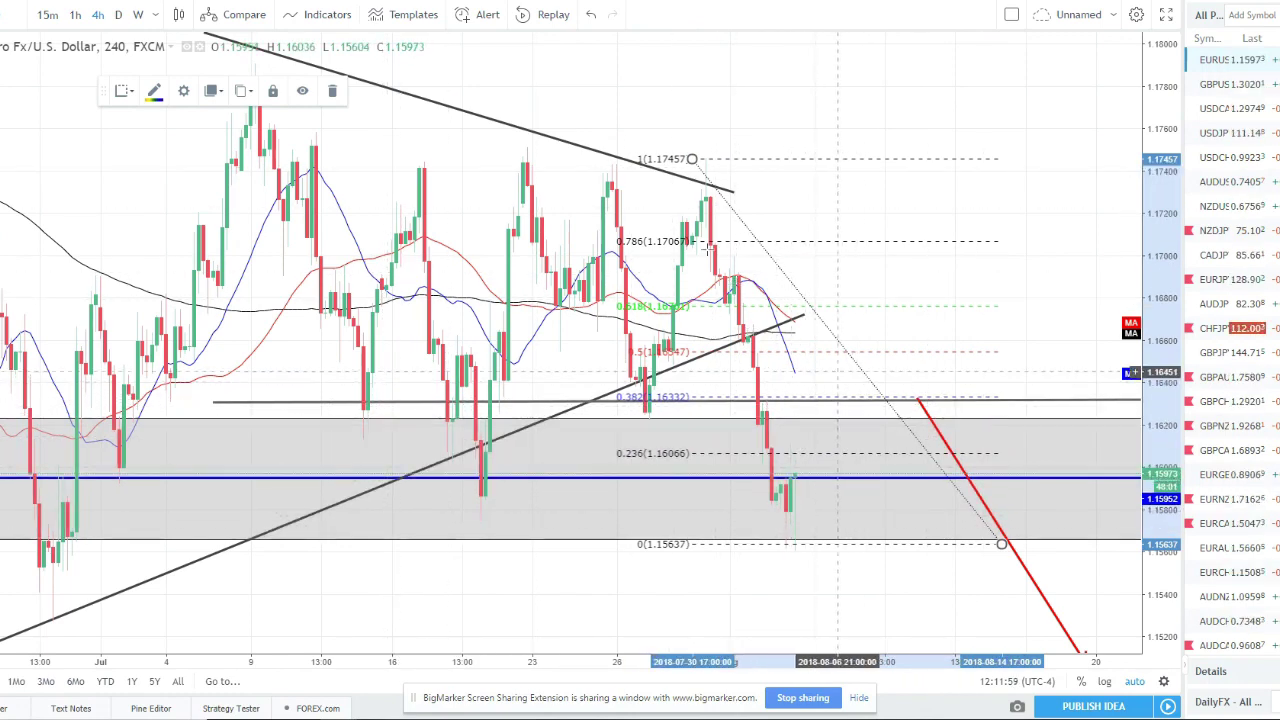
Step: Delete the EURUSD Fibonacci retracement and return to the daily interval
key("Delete")
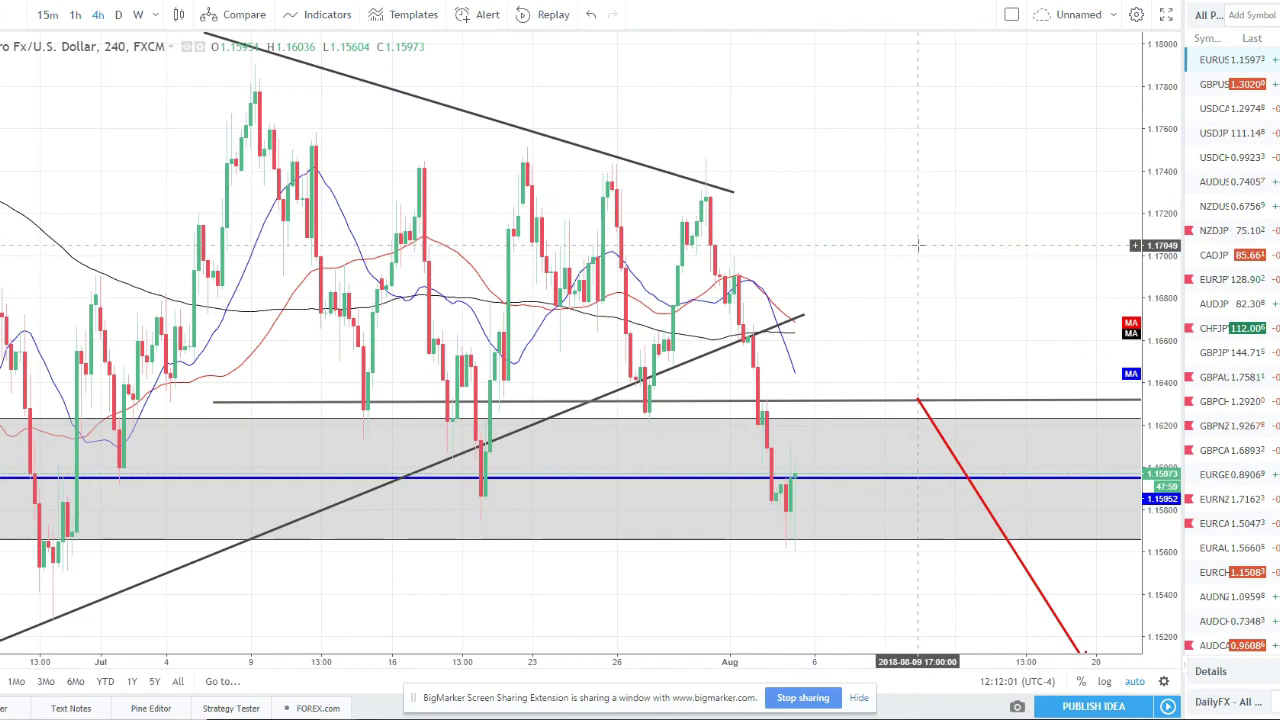
left_click(120, 14)
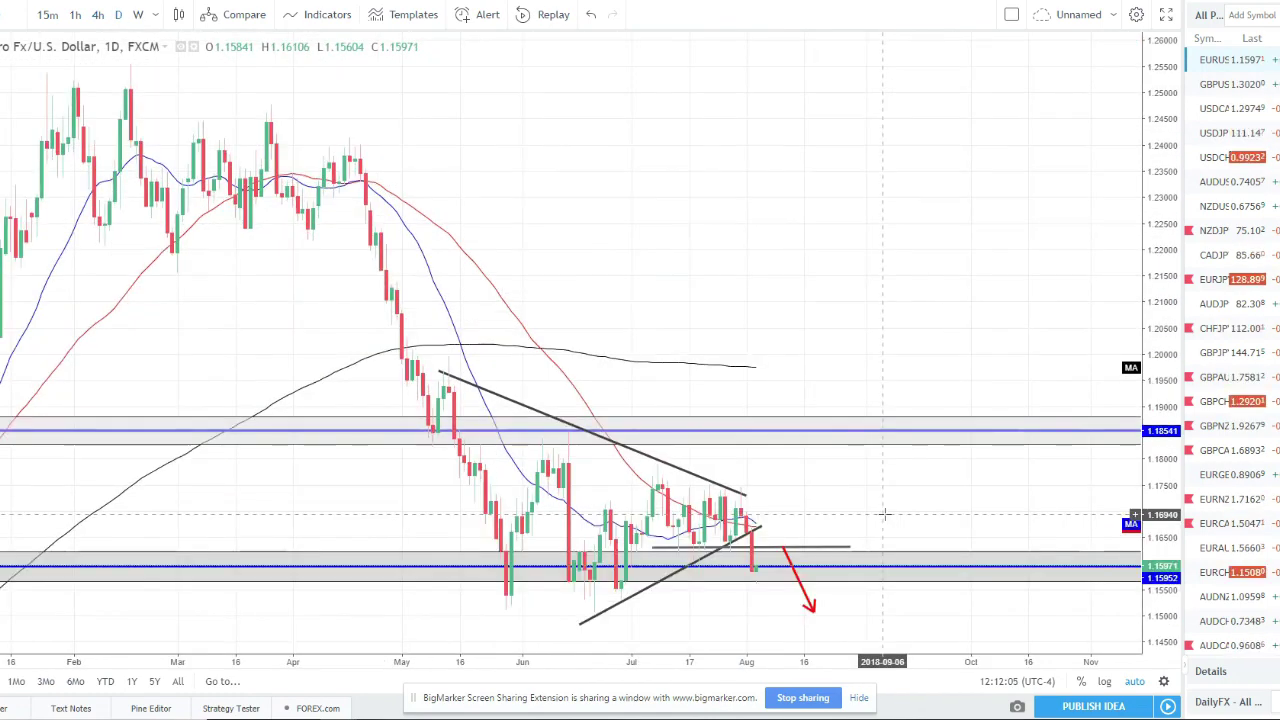
Step: Review the GBPUSD daily chart and its support zone near 1.30, and bring up the USDCAD daily chart
key("Down")
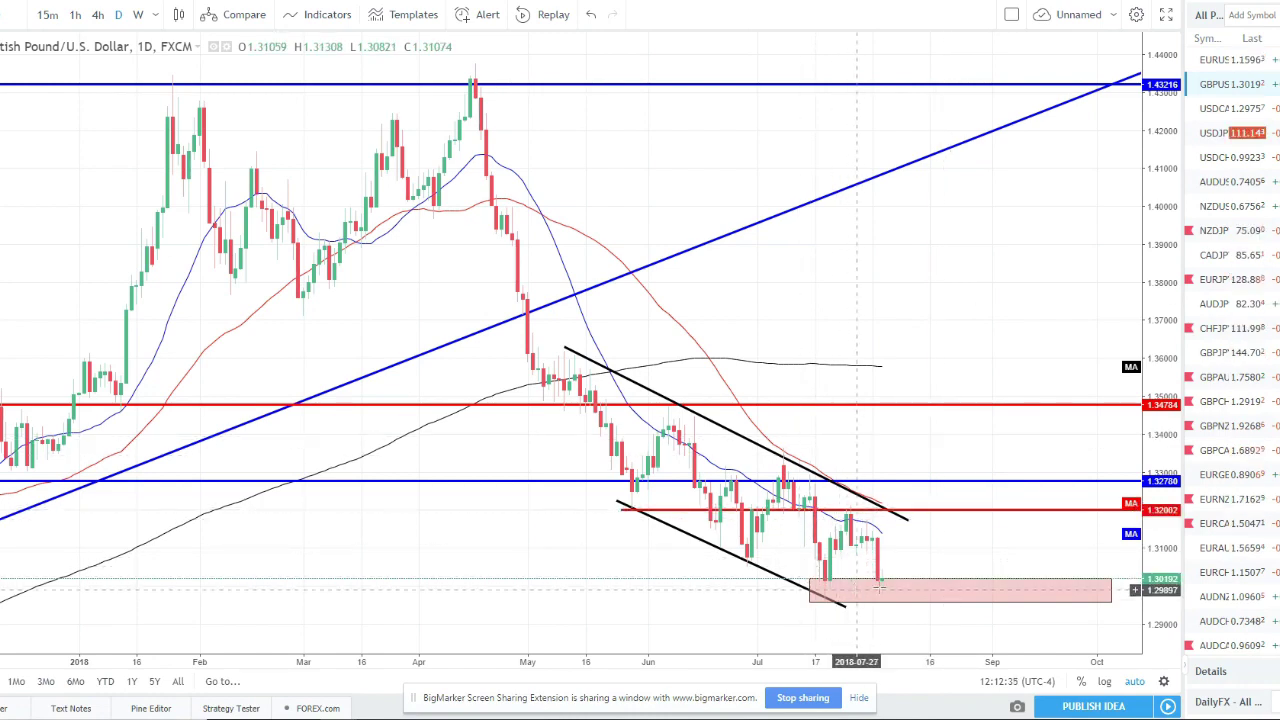
left_click(1222, 108)
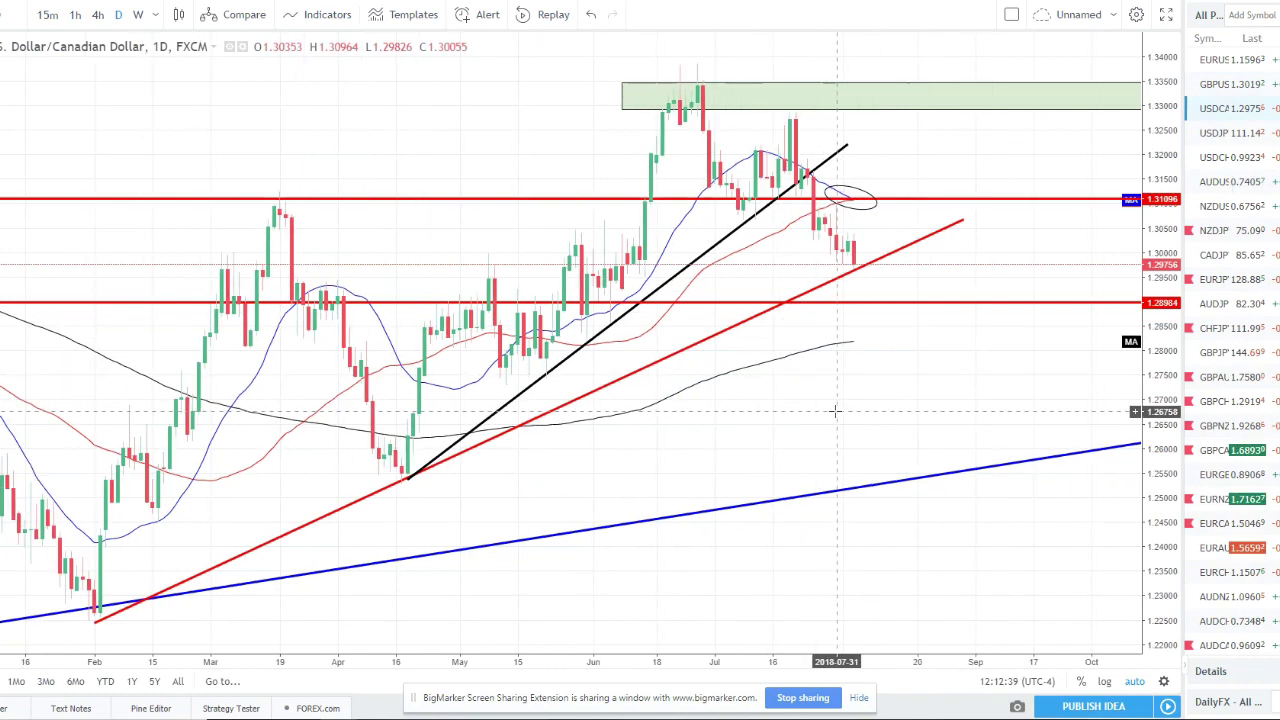
Step: Brush a projected USDCAD path from about 1.2975 up to about 1.305 and down to about 1.290, and delete it
scroll(833, 377, "down", 1)
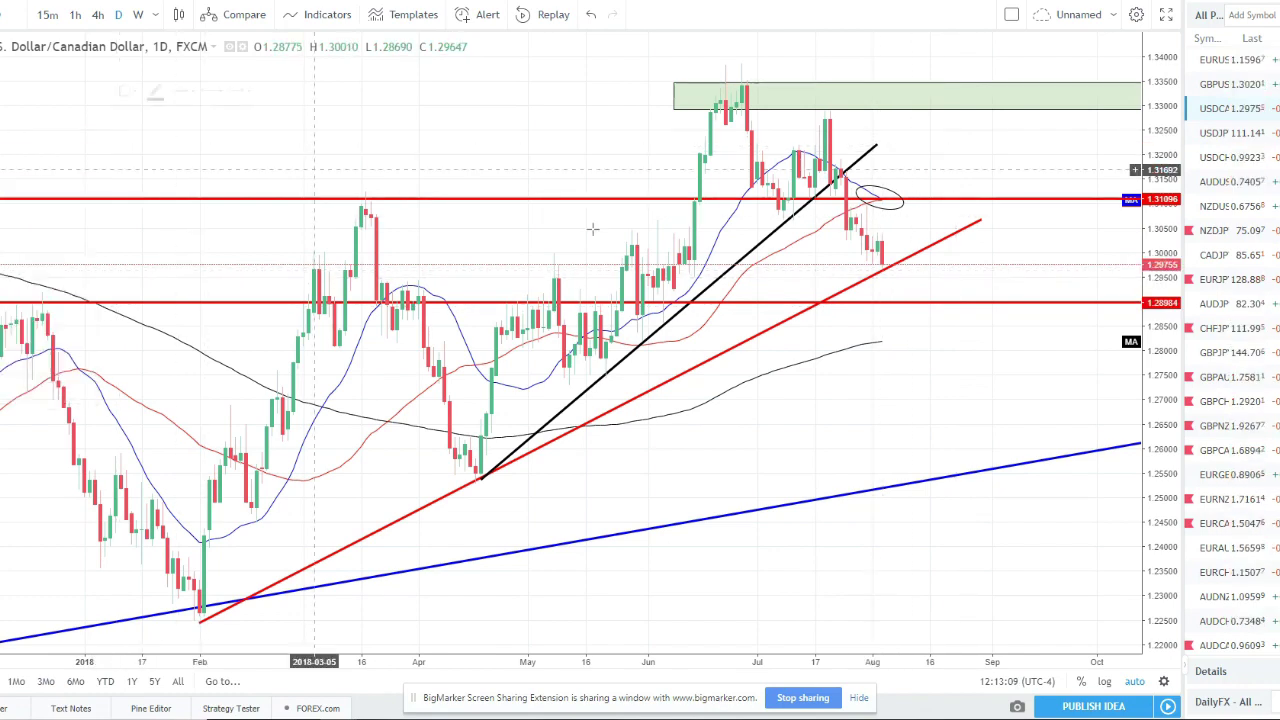
mouse_move(884, 265)
left_mouse_down()
mouse_move(940, 228)
mouse_move(960, 300)
left_mouse_up()
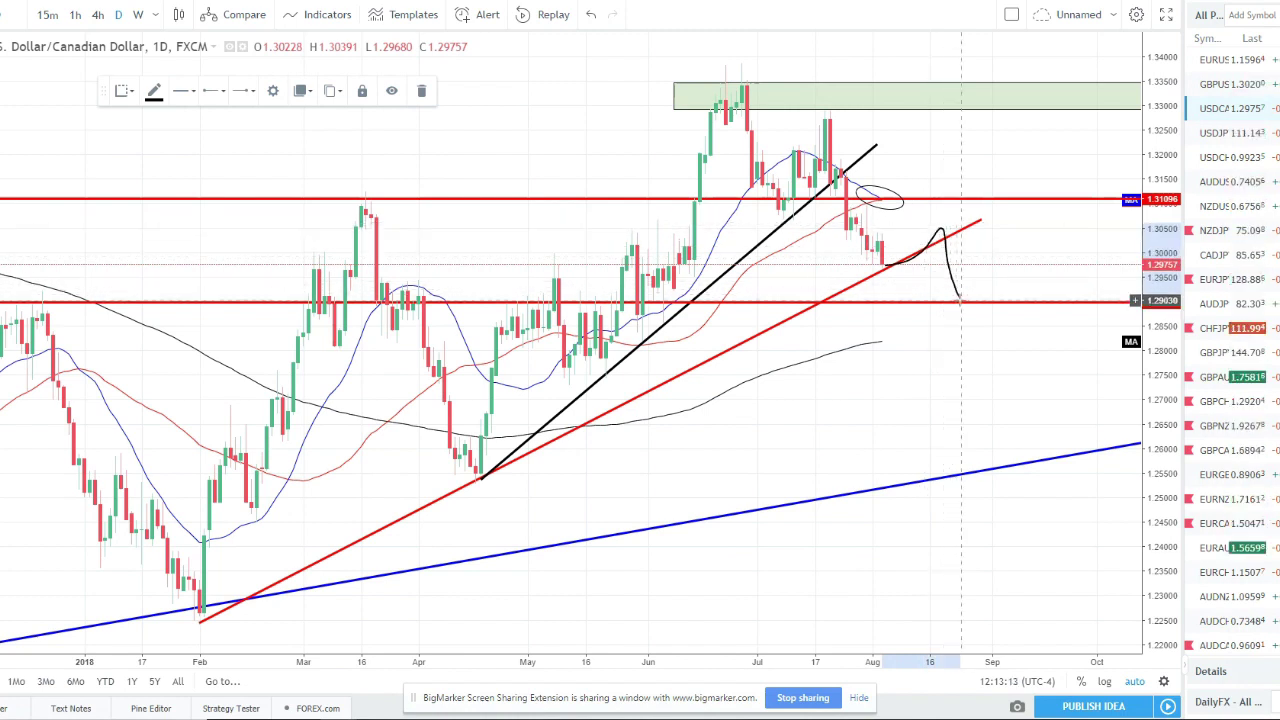
key("Delete")
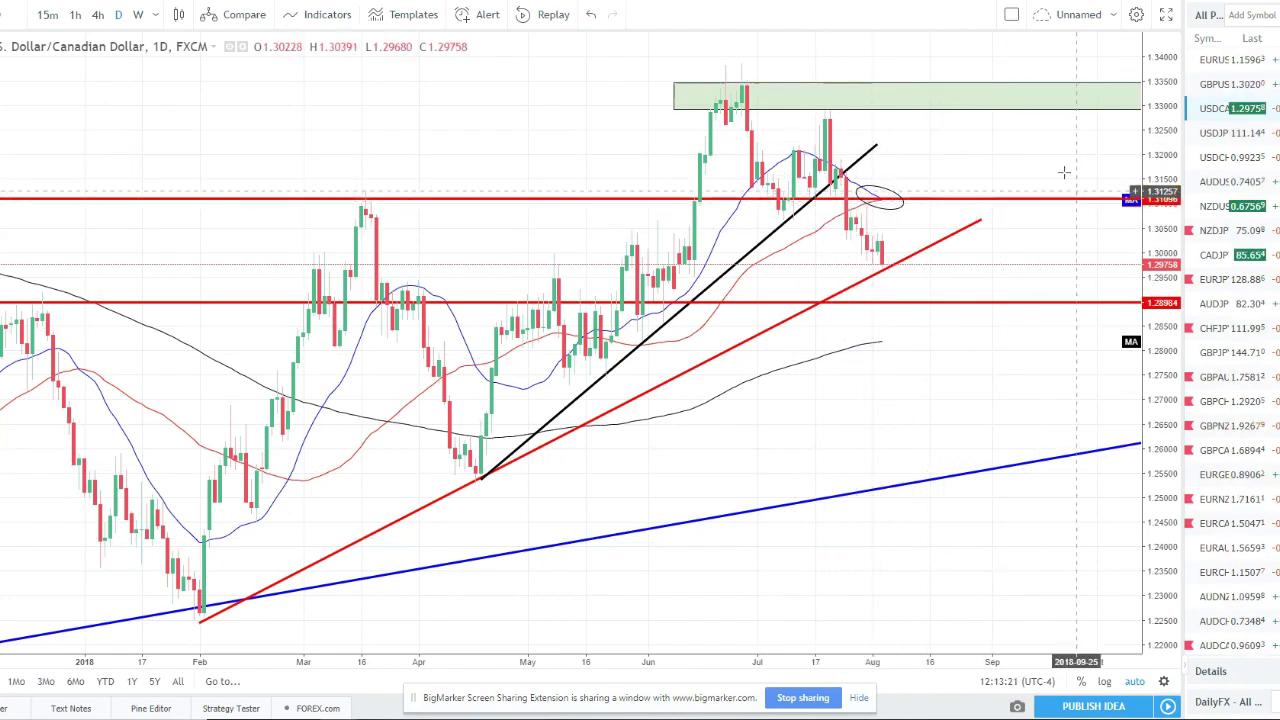
Step: Open the USDJPY daily chart and examine the grey support zone around 111 and the rising trend lines
left_click(1220, 133)
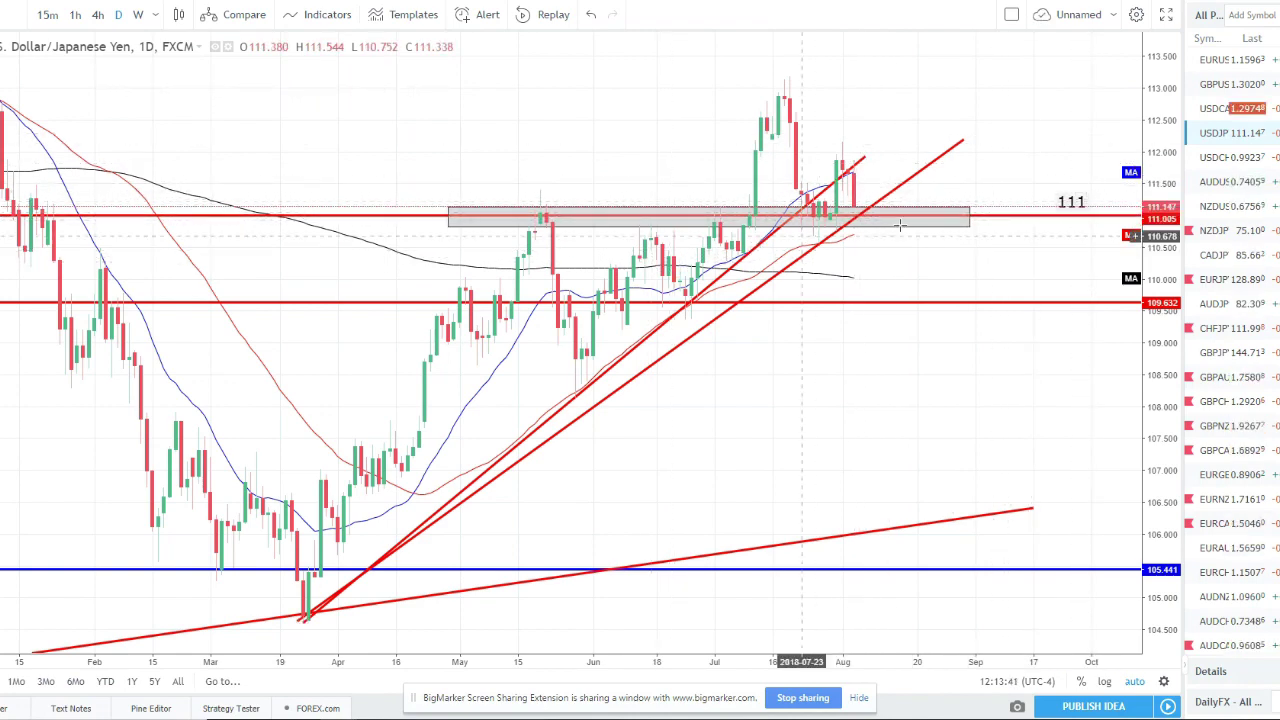
left_click(583, 222)
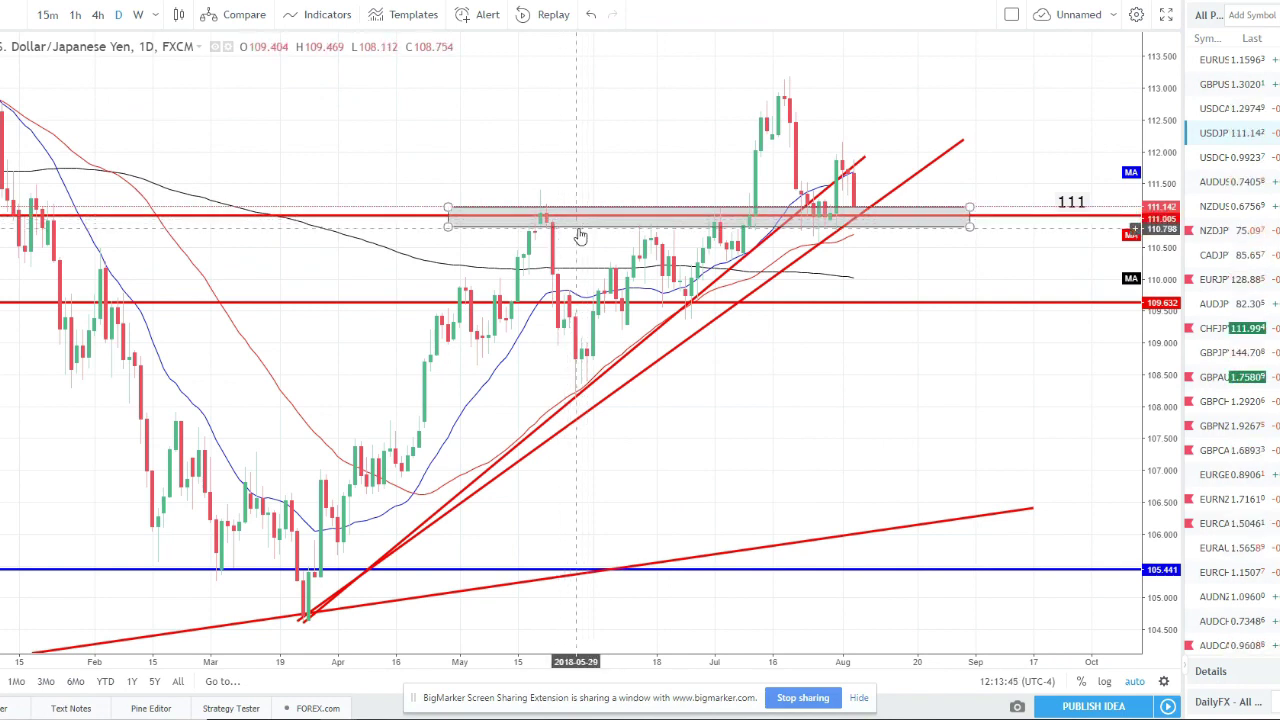
left_click(854, 279)
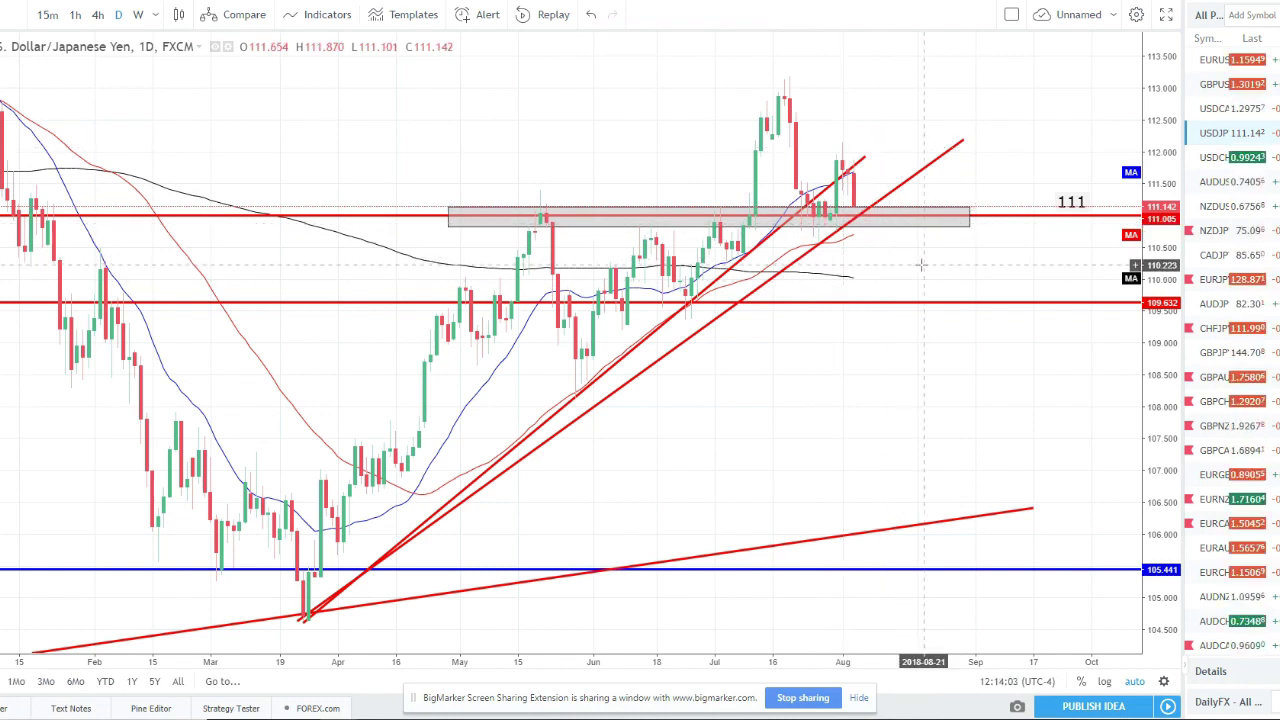
Step: Draw a head and shoulders pattern on the USDCHF daily chart, with shoulders at about 1.0008 and 0.998 and the head at about 1.0046
key("Down")
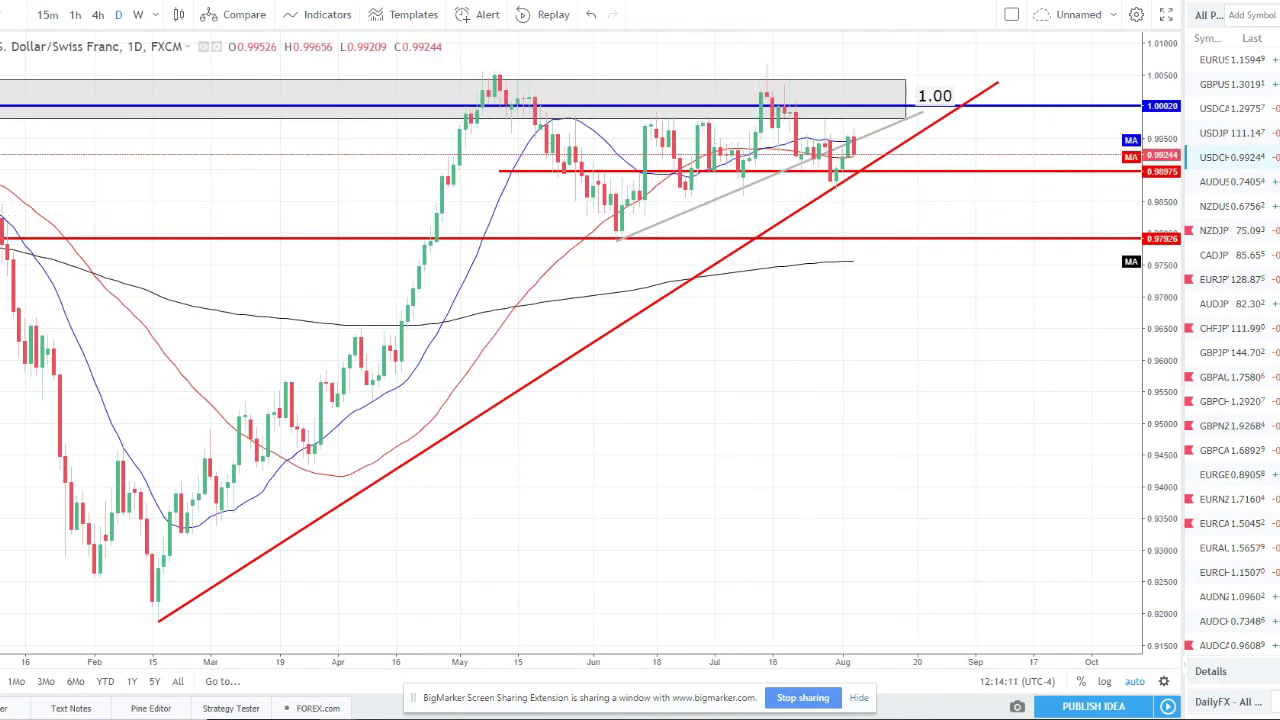
left_click(620, 188)
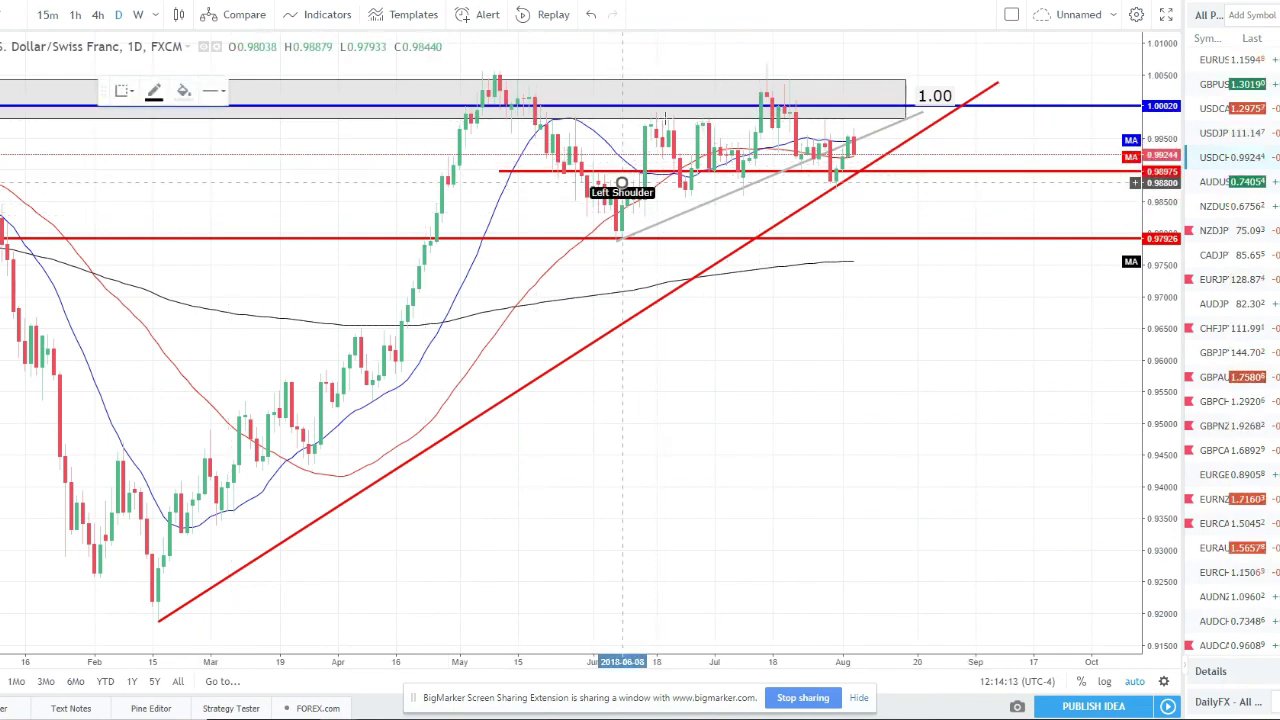
left_click(680, 101)
left_click(749, 187)
left_click(772, 77)
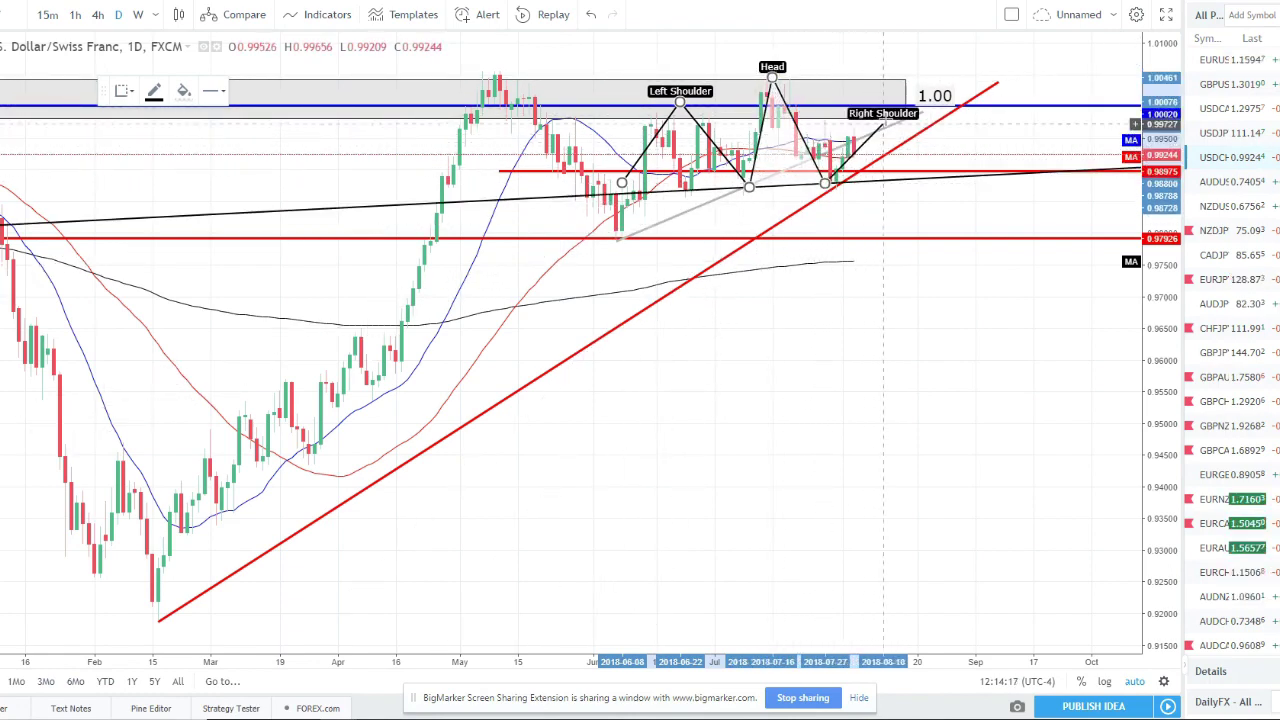
left_click(882, 119)
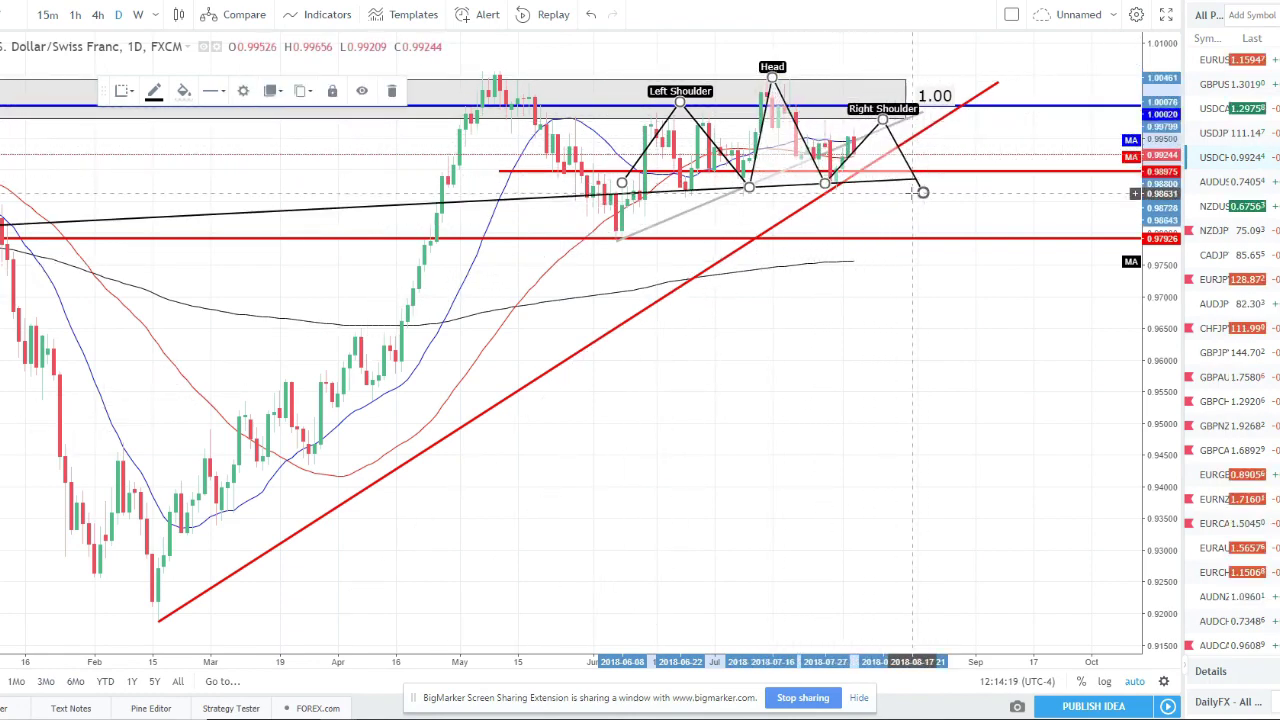
Step: Remove the head and shoulders pattern from the USDCHF daily chart
key("Escape")
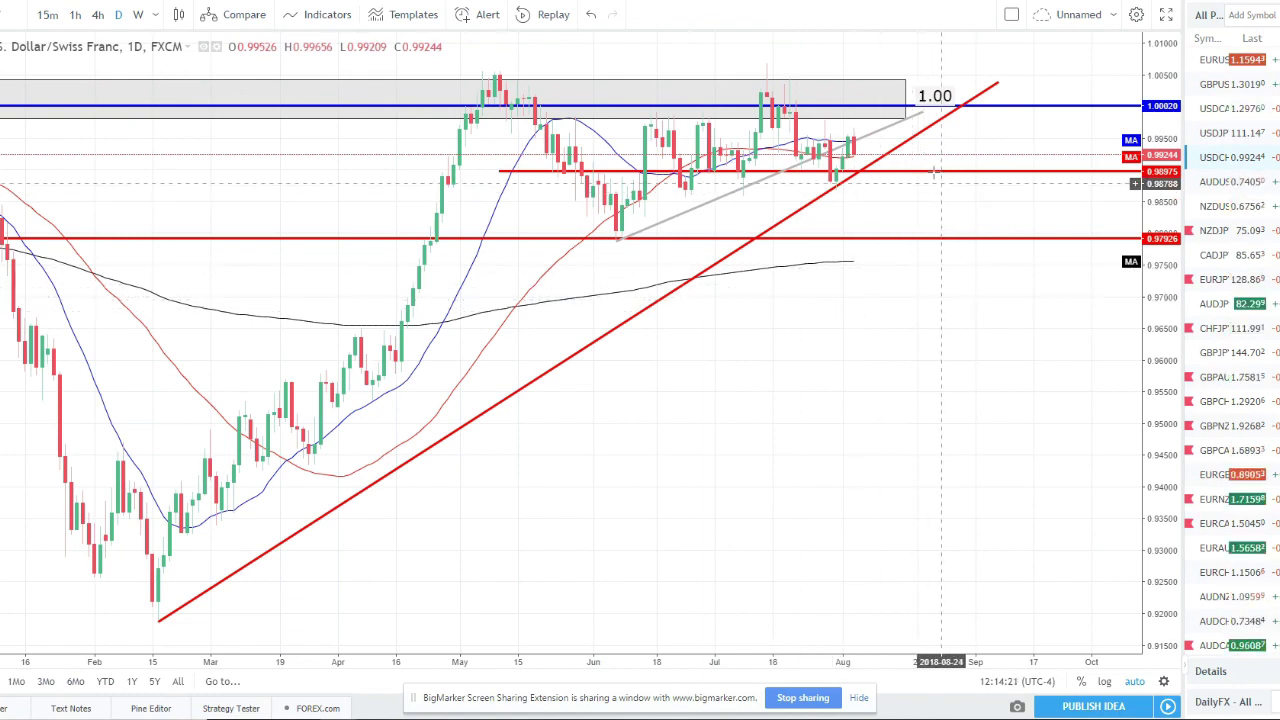
left_click_drag(928, 177, 930, 175)
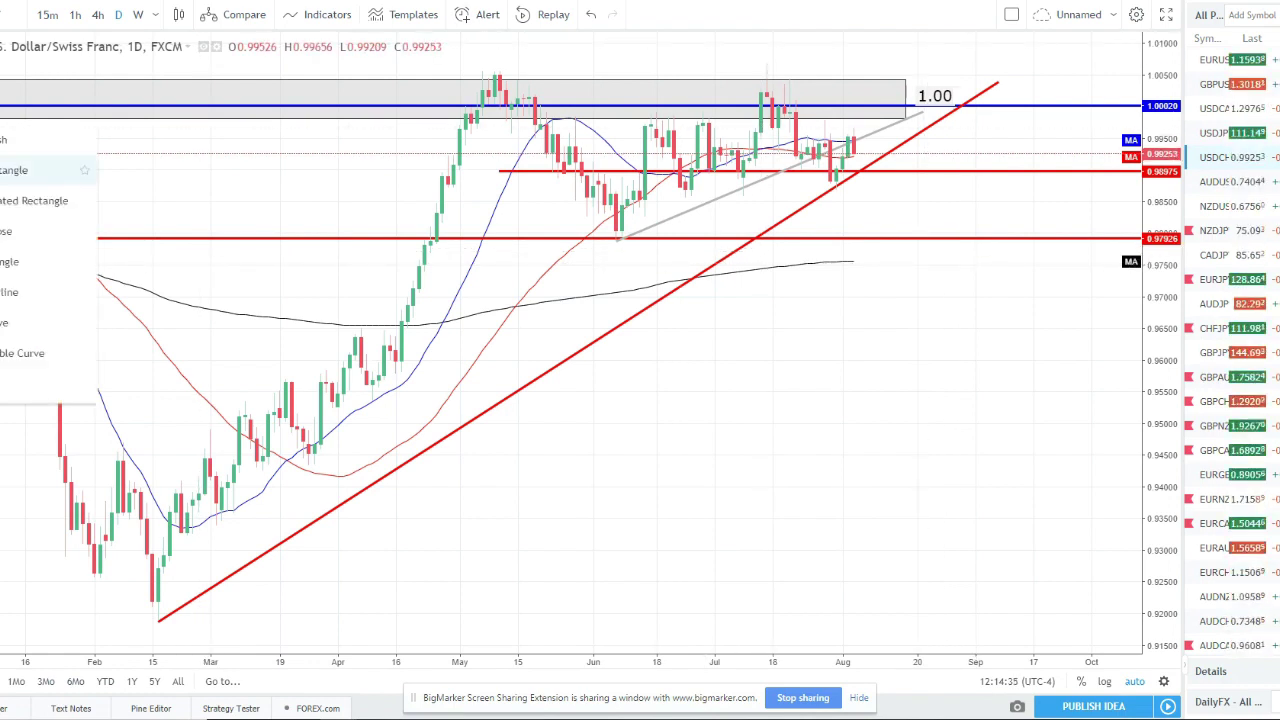
Step: Draw a rectangle over the June to August USDCHF price range, from about 1.006 down to about 0.986, and delete it
key("alt+shift+r")
left_click_drag(604, 68, 824, 151)
left_click_drag(882, 180, 944, 199)
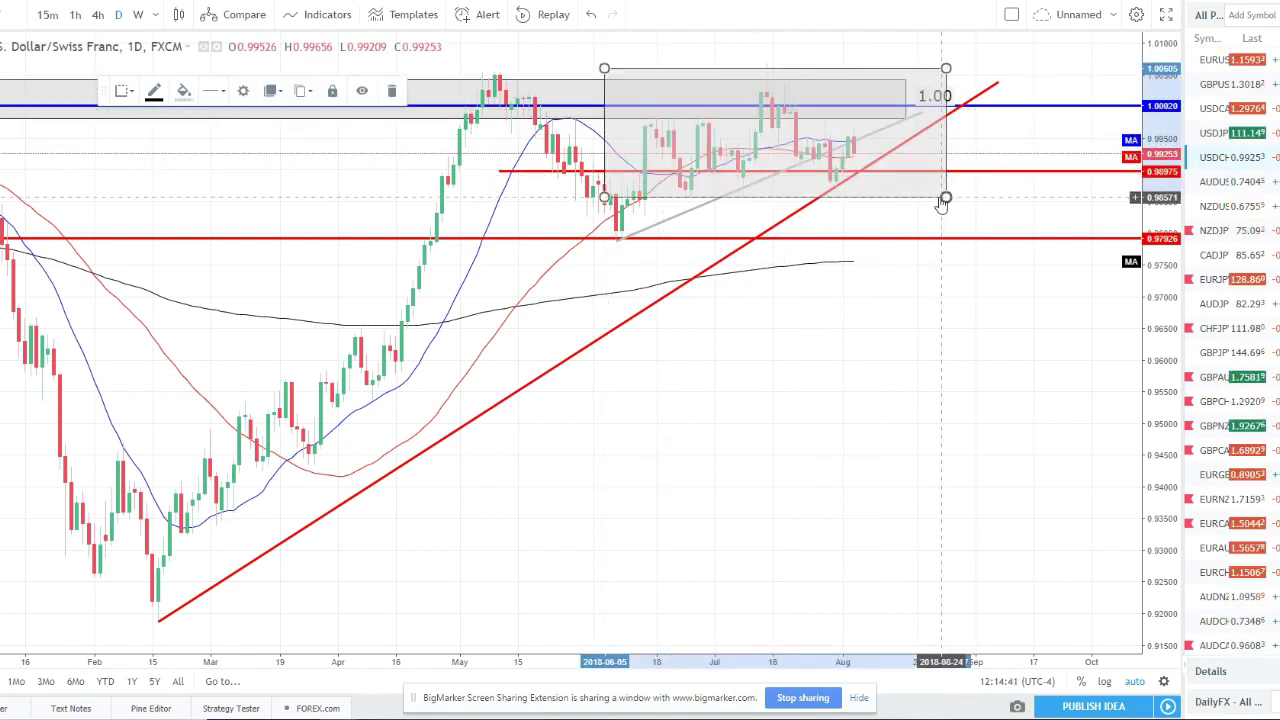
key("Delete")
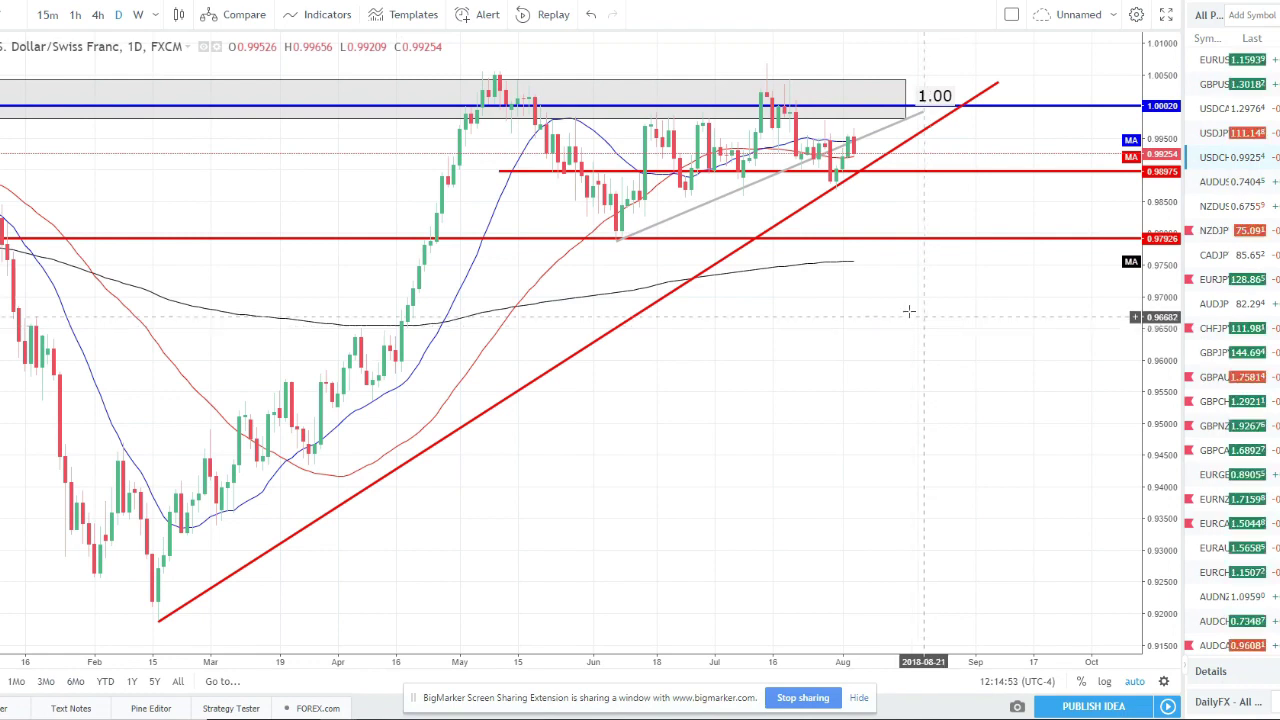
Step: Open the AUDUSD daily chart and examine the falling red trend line and the support zone near .7350
left_click(1240, 182)
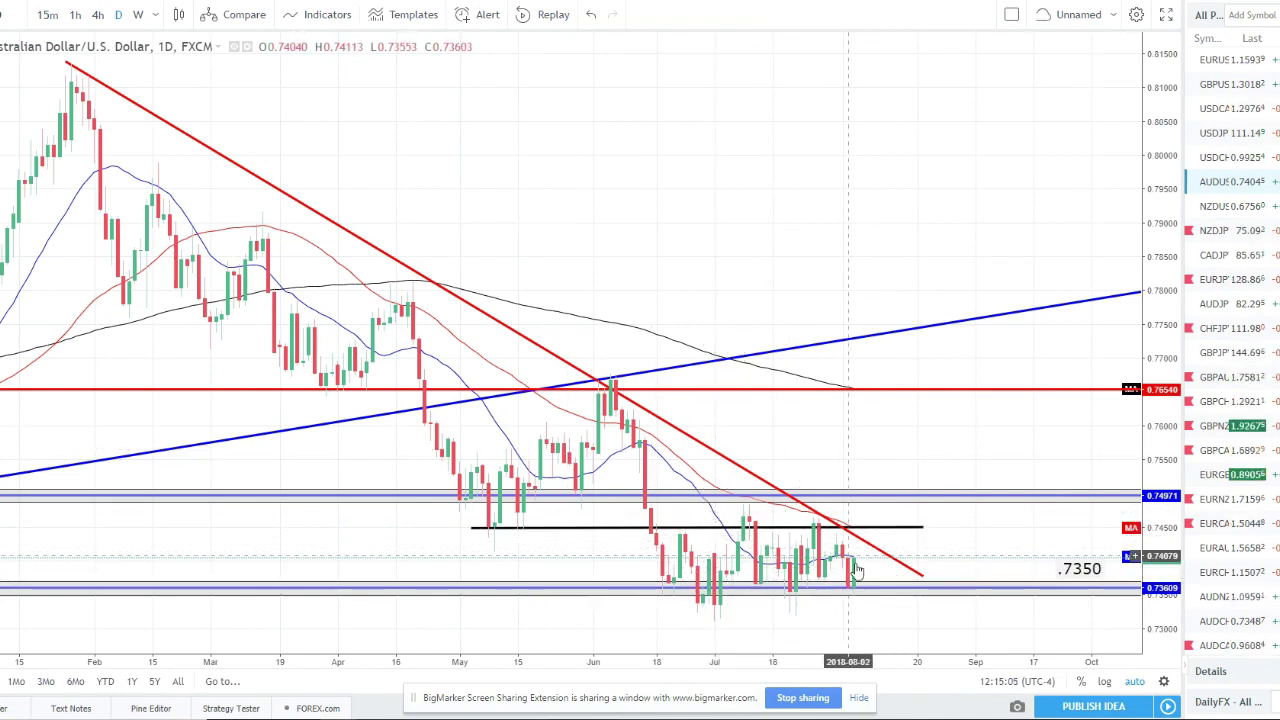
scroll(744, 449, "down", 2)
scroll(737, 445, "down", 1)
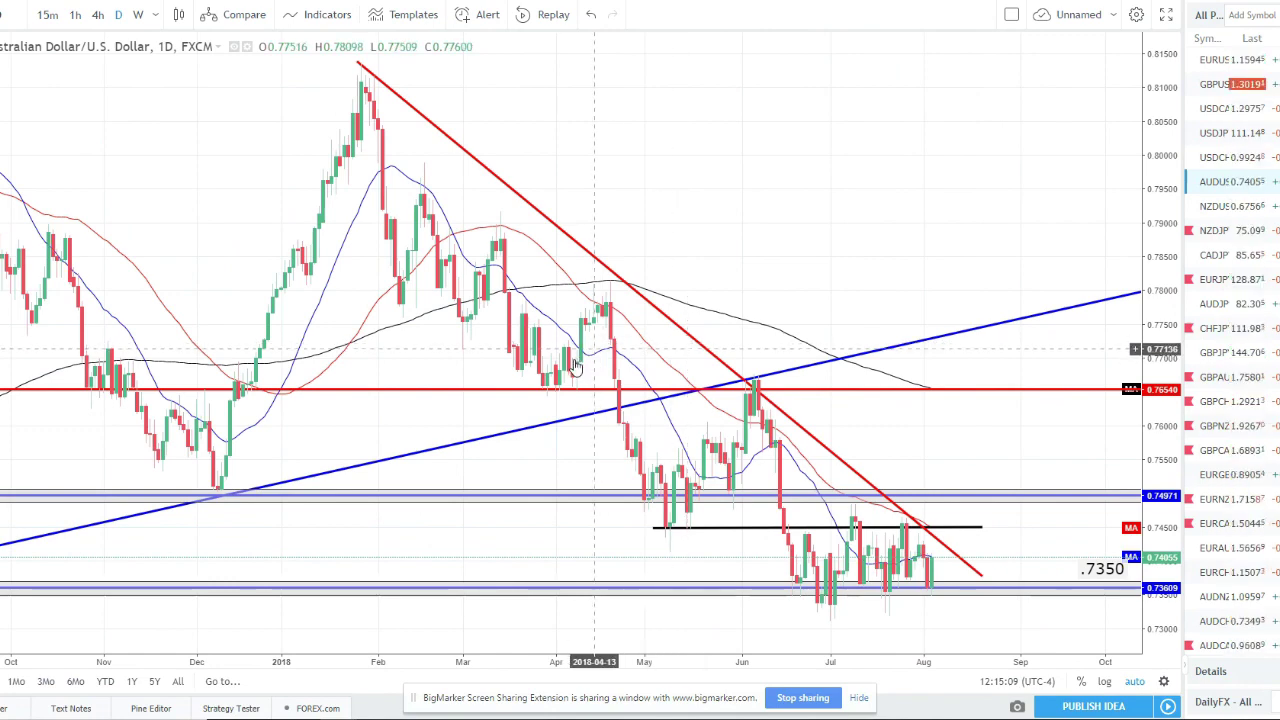
scroll(590, 365, "up", 1)
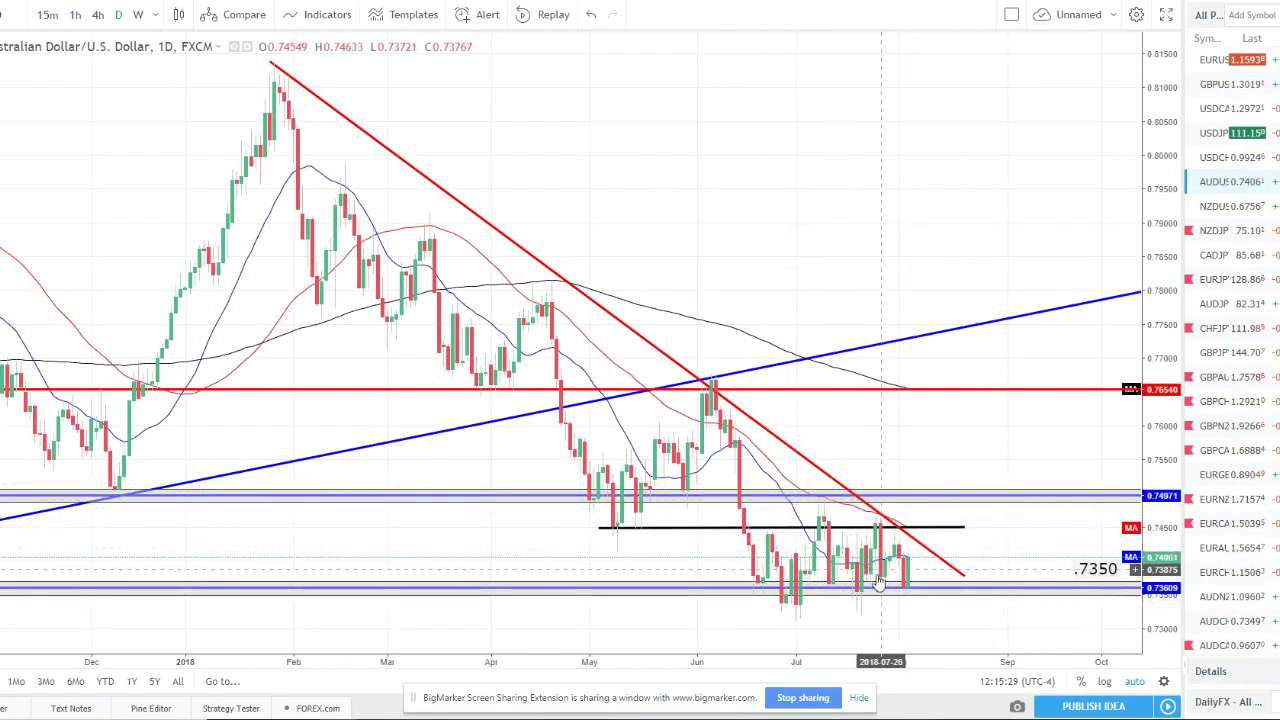
left_click(932, 590)
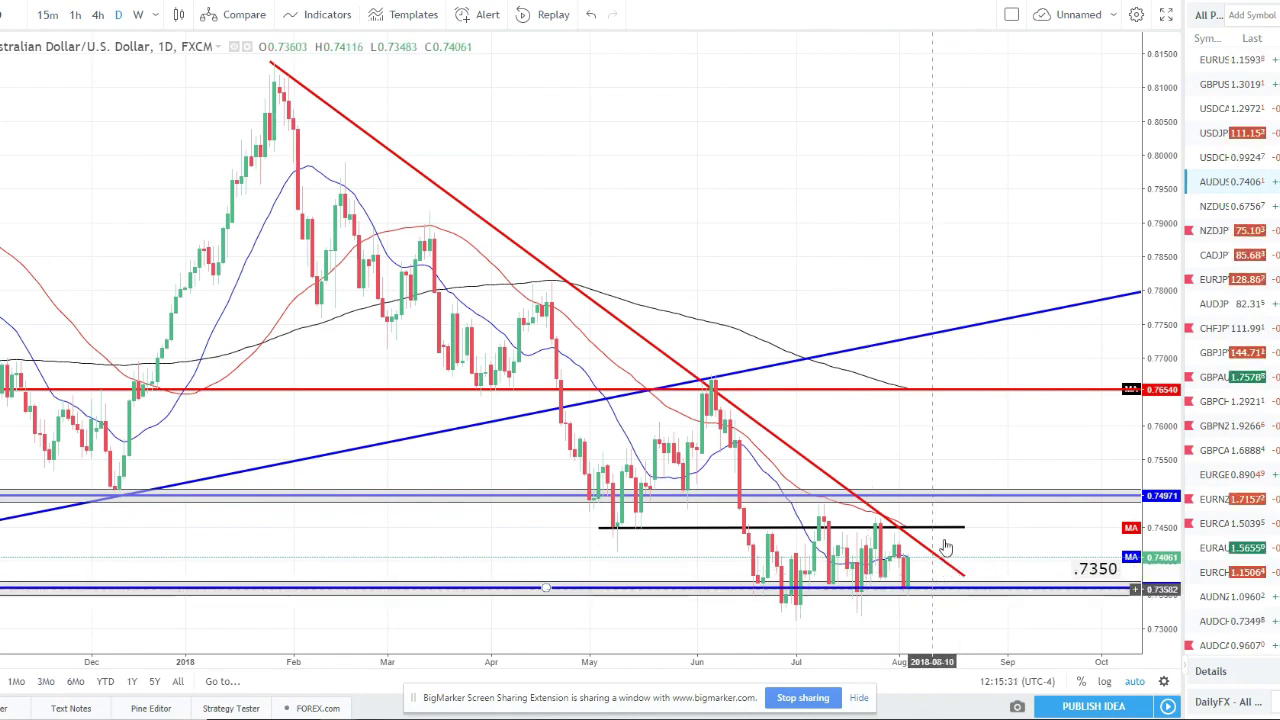
left_click_drag(929, 590, 925, 595)
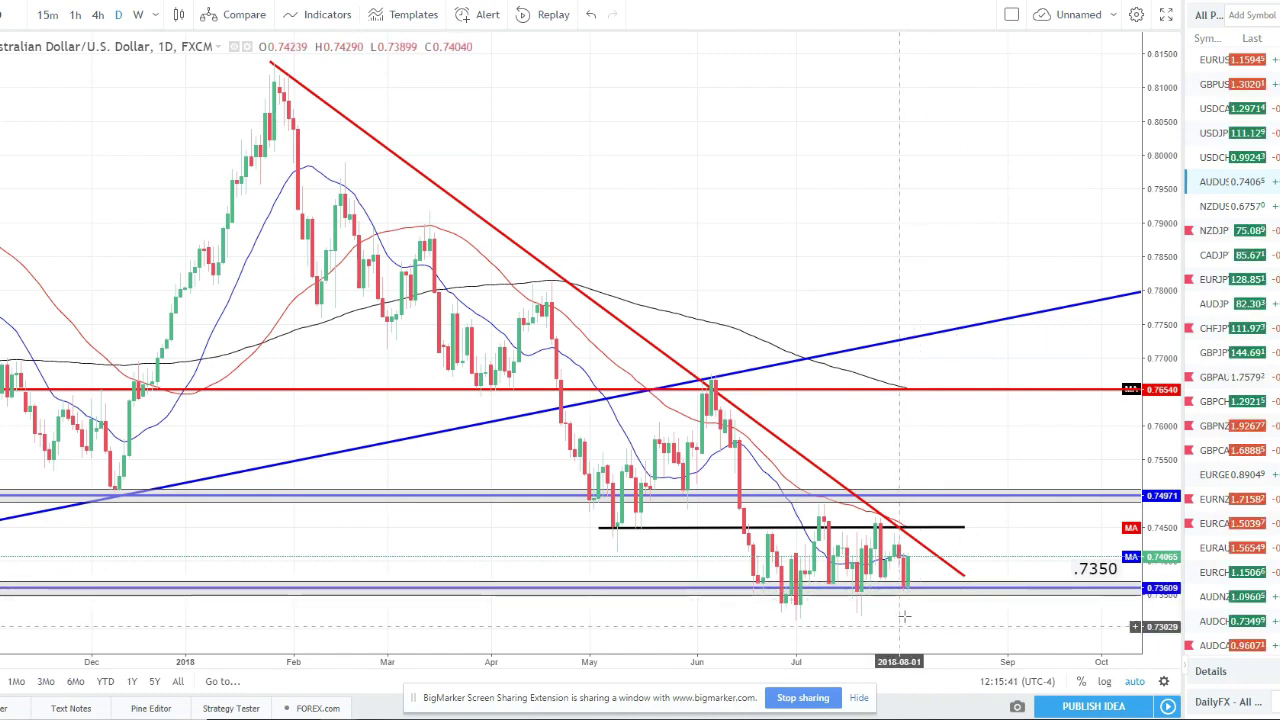
Step: Review the NZDUSD daily chart around the weekly zone and the lower grey support zone, and bring up the NZDJPY daily chart
left_click(1232, 207)
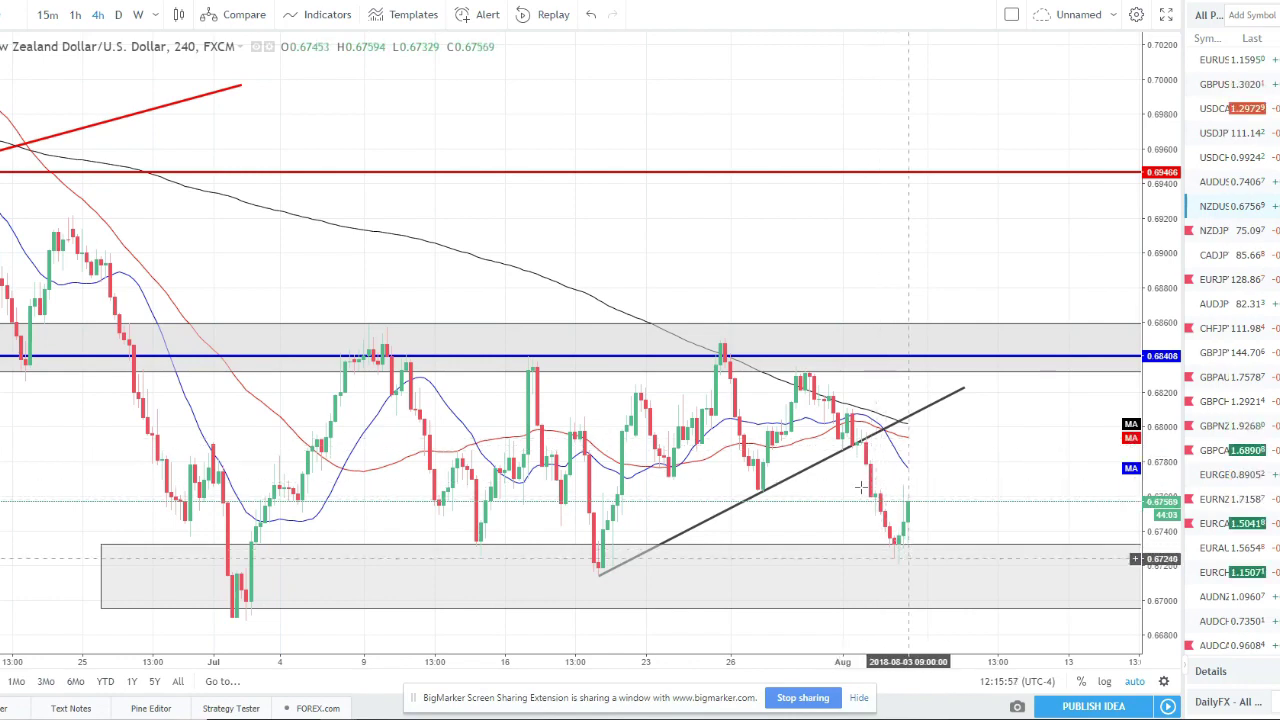
left_click(118, 14)
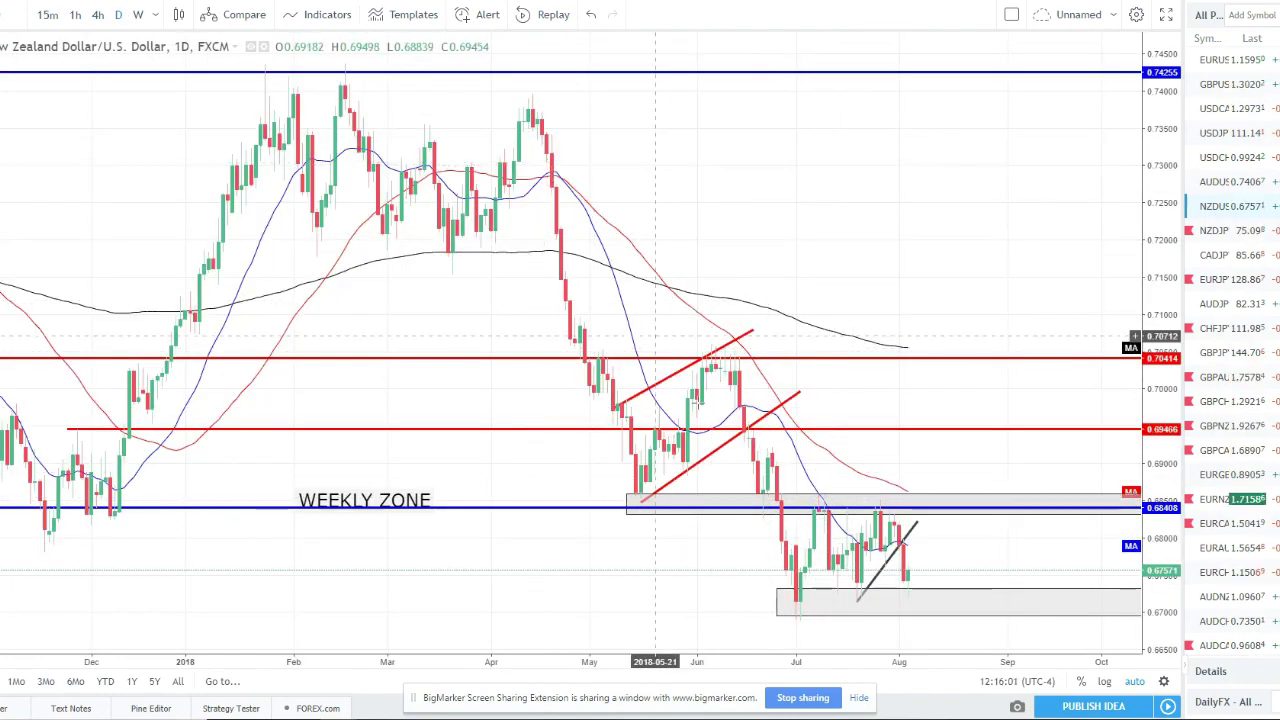
left_click(903, 513)
left_click(903, 537)
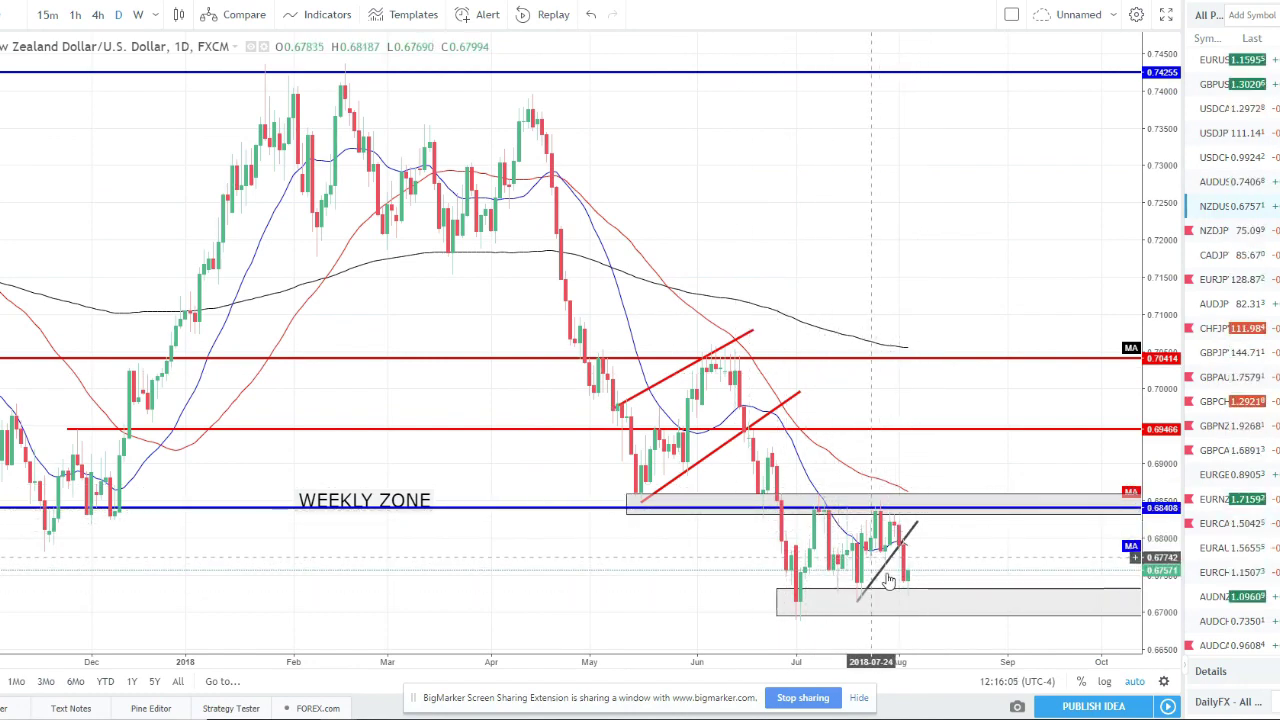
scroll(928, 600, "down", 2)
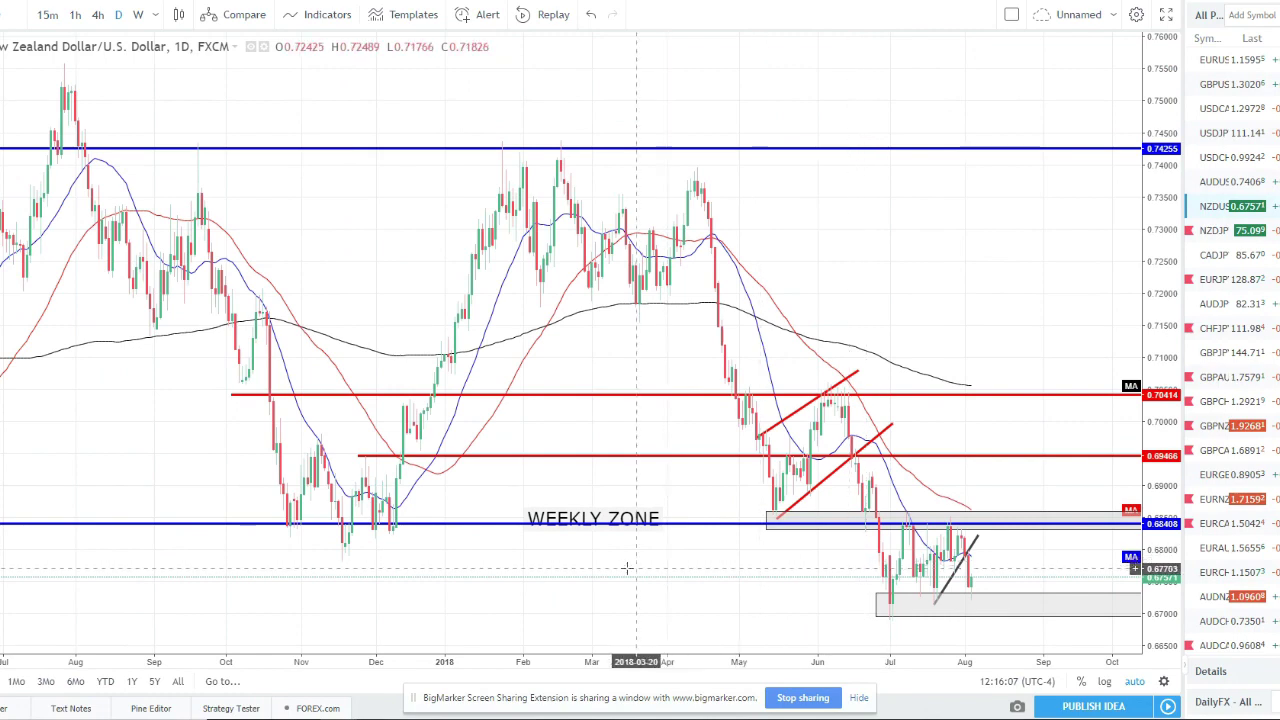
scroll(627, 568, "down", 2)
scroll(789, 534, "down", 1)
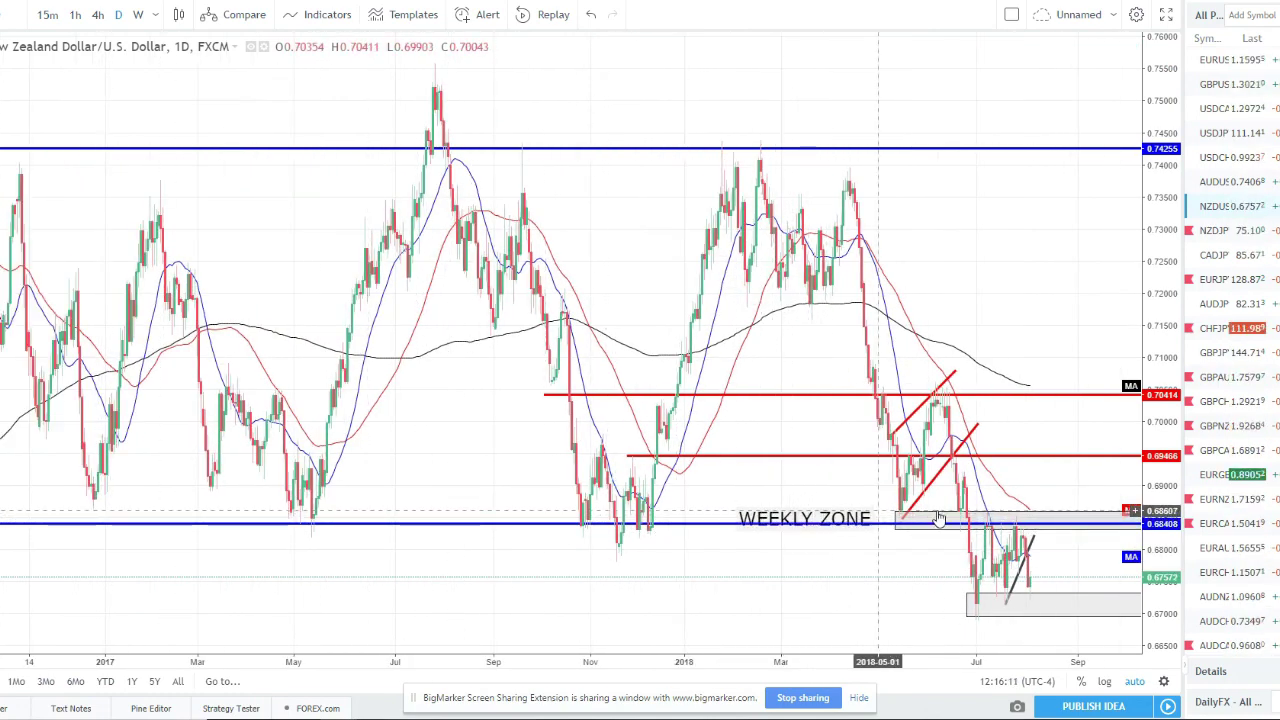
scroll(1060, 525, "up", 3)
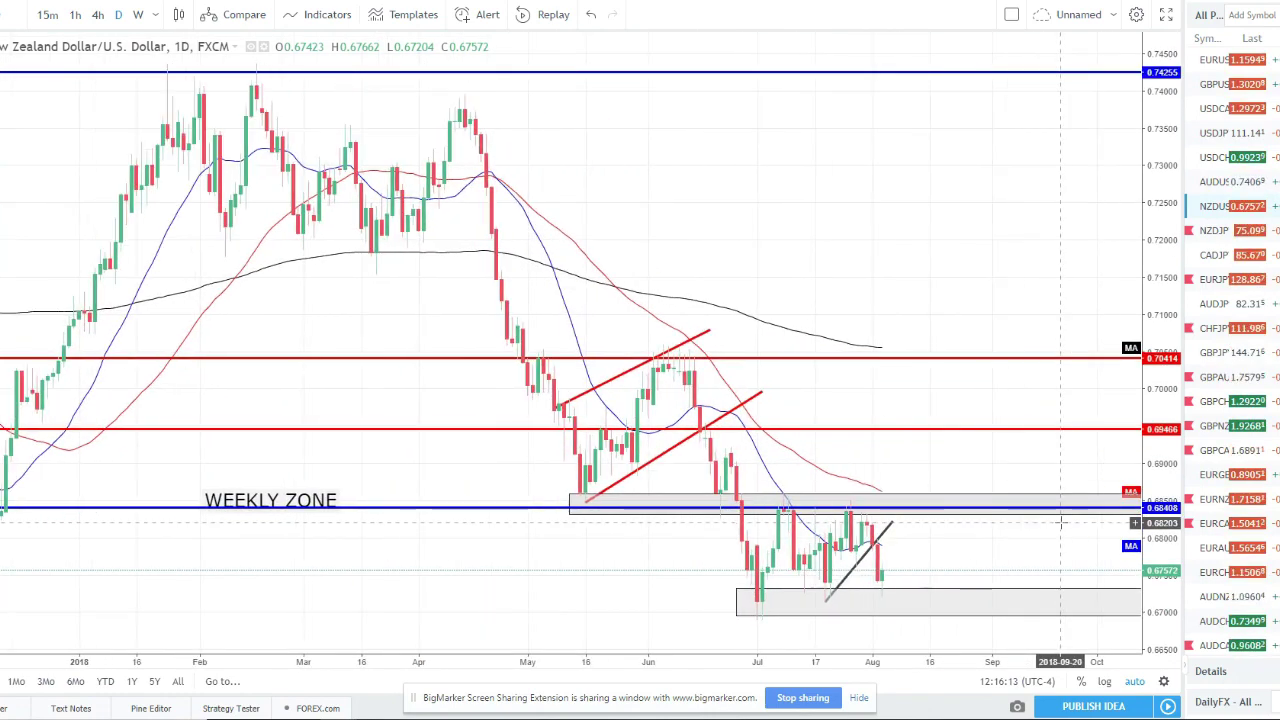
scroll(1060, 521, "up", 1)
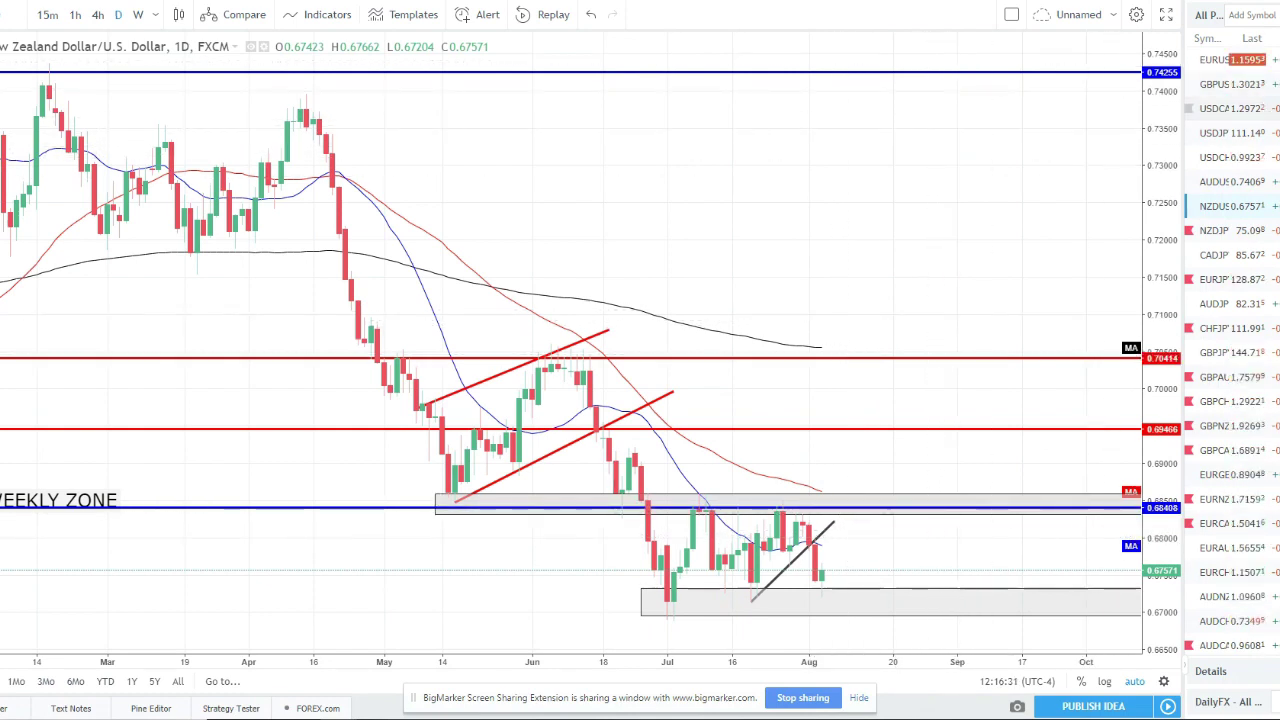
left_click(1255, 231)
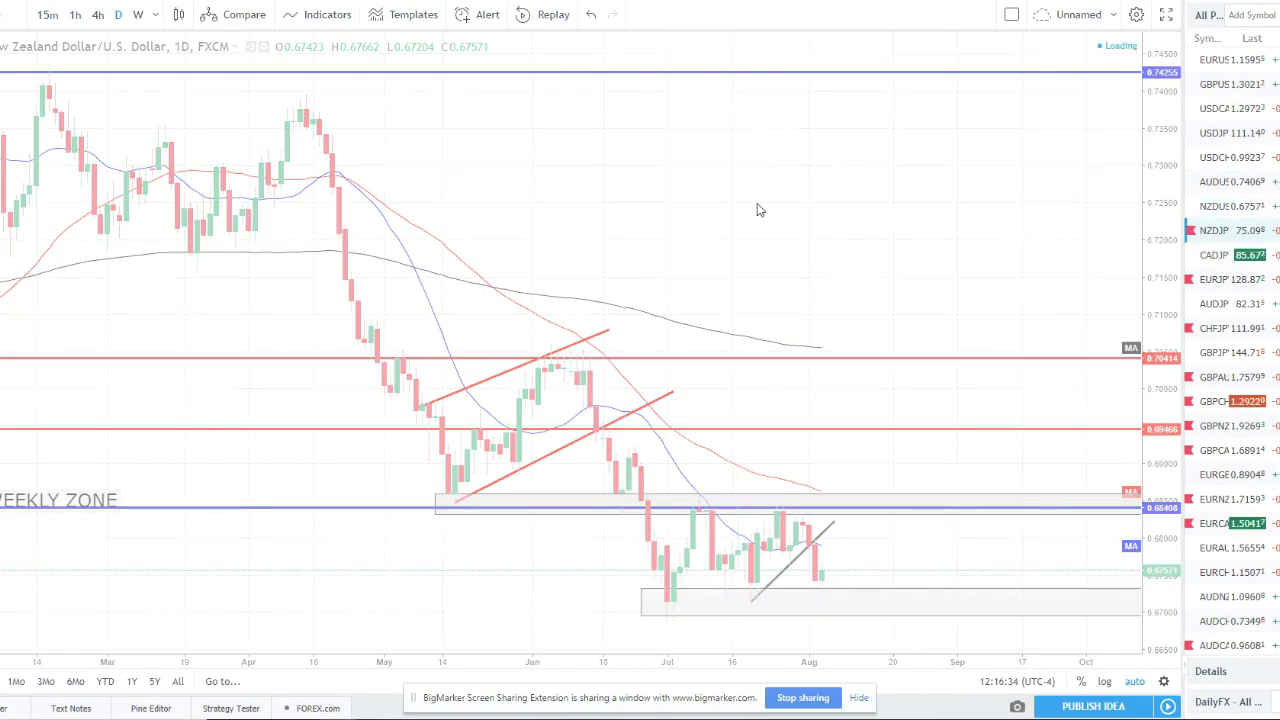
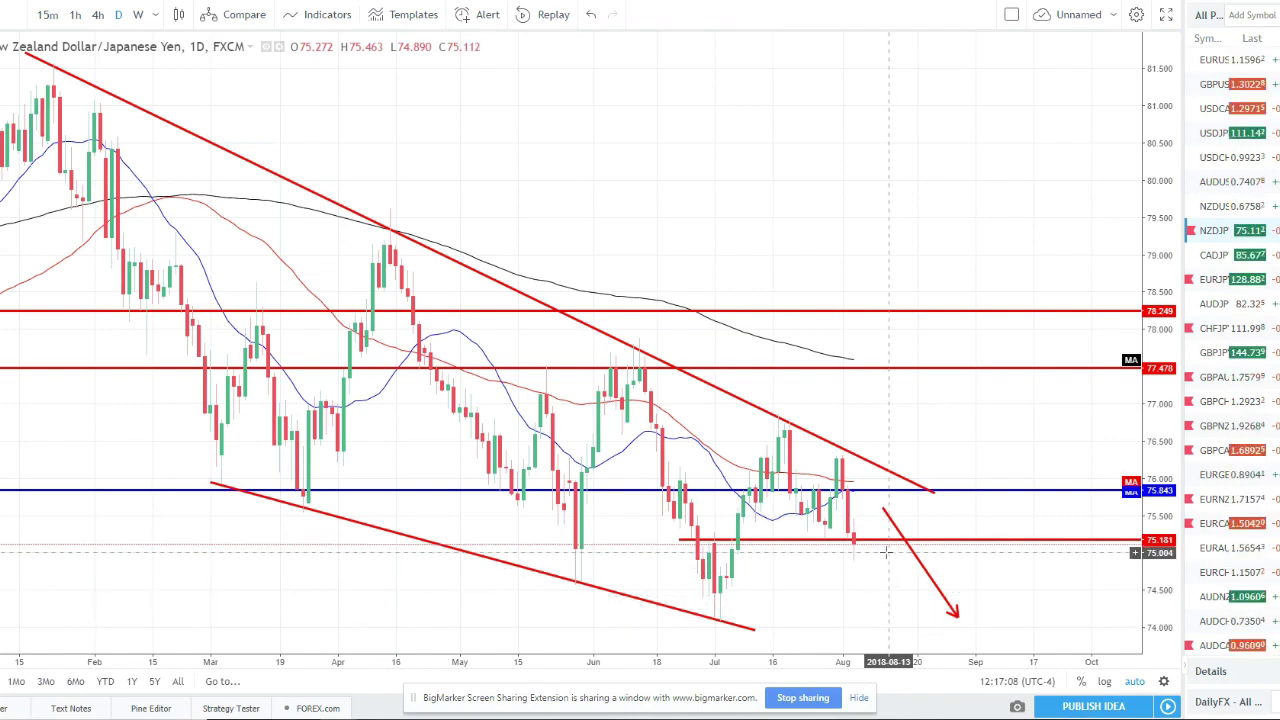
Step: Open the EURJPY chart and compare its rising channel and T1 and T2 target zones on the 4-hour and daily timeframes
left_click(1260, 284)
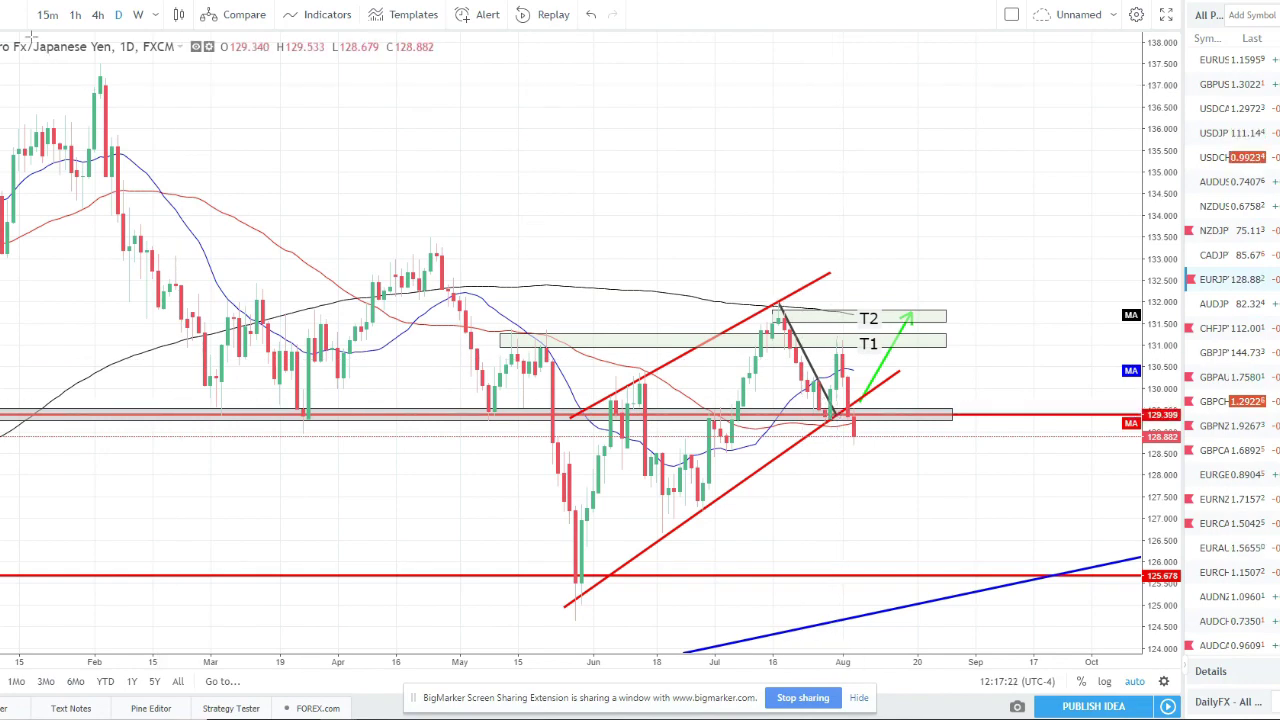
left_click(98, 14)
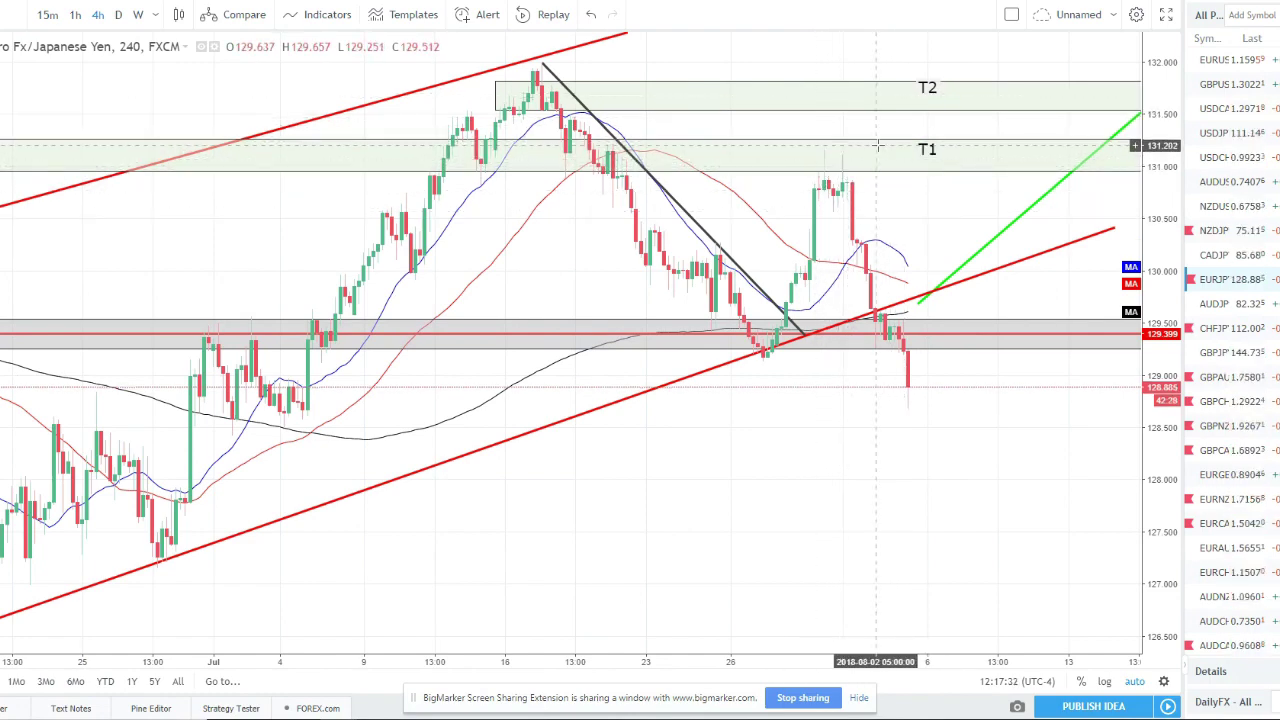
scroll(880, 150, "down", 3)
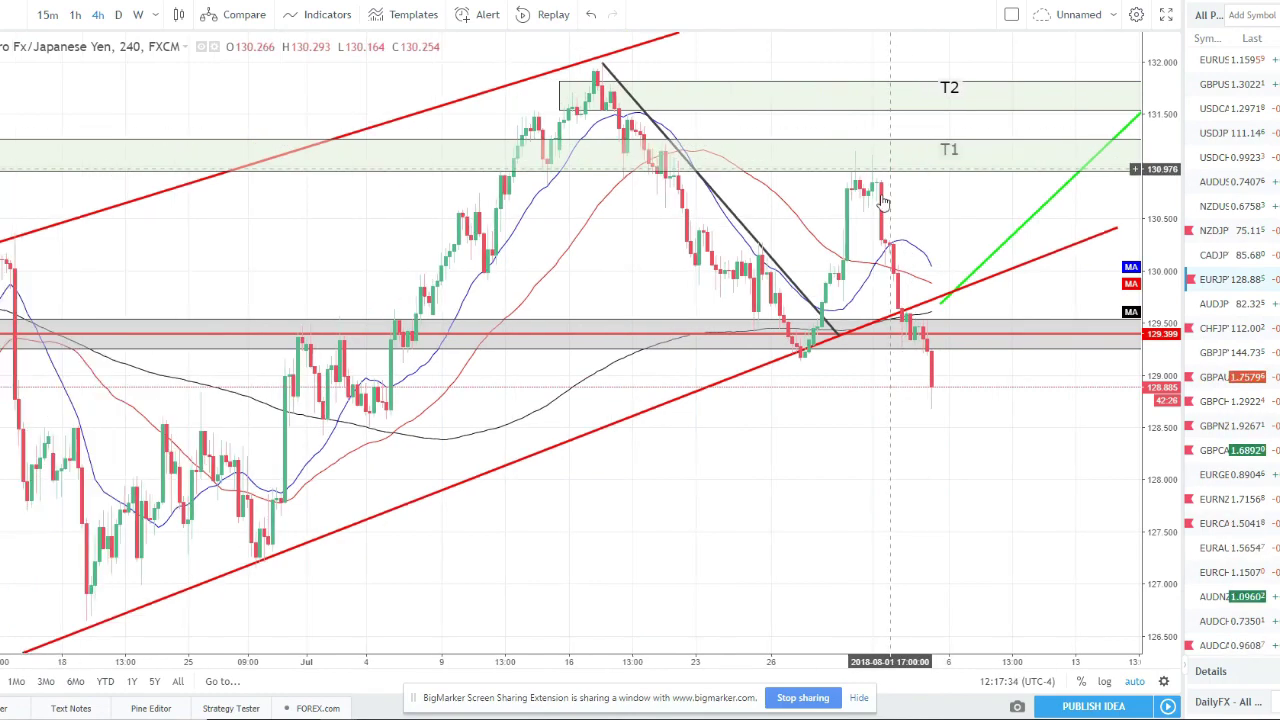
left_click(118, 14)
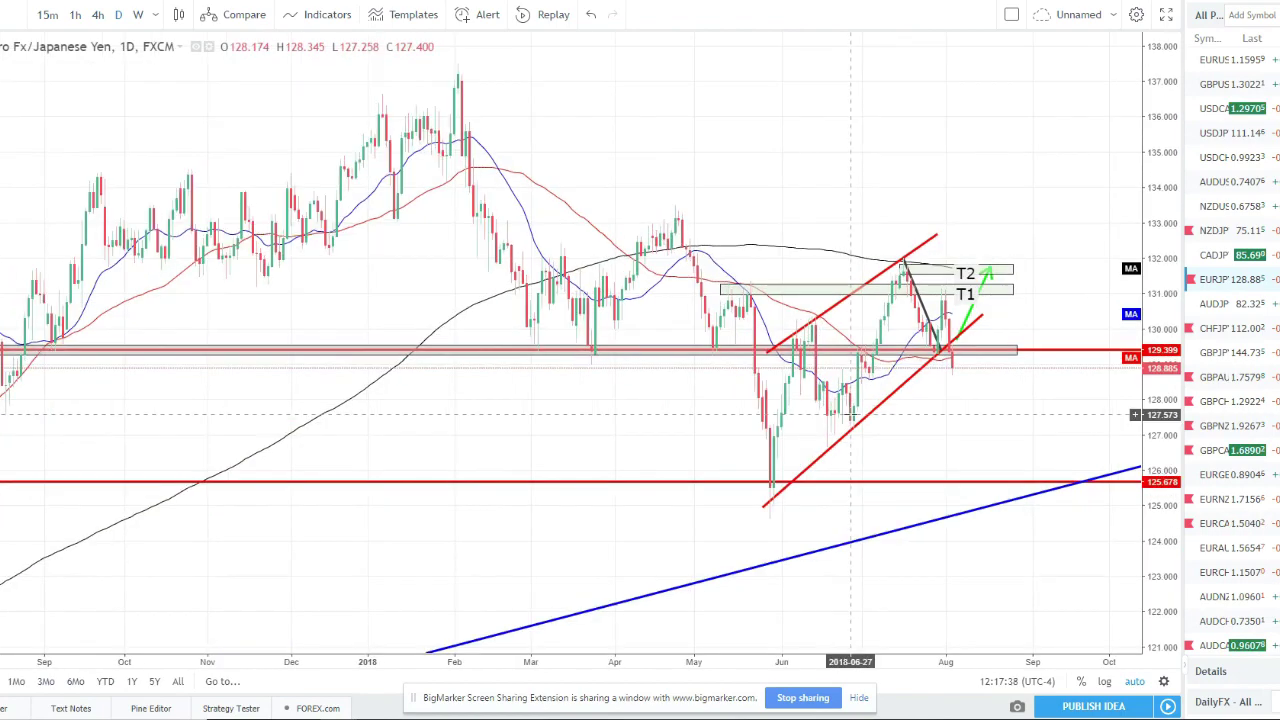
scroll(850, 413, "up", 2)
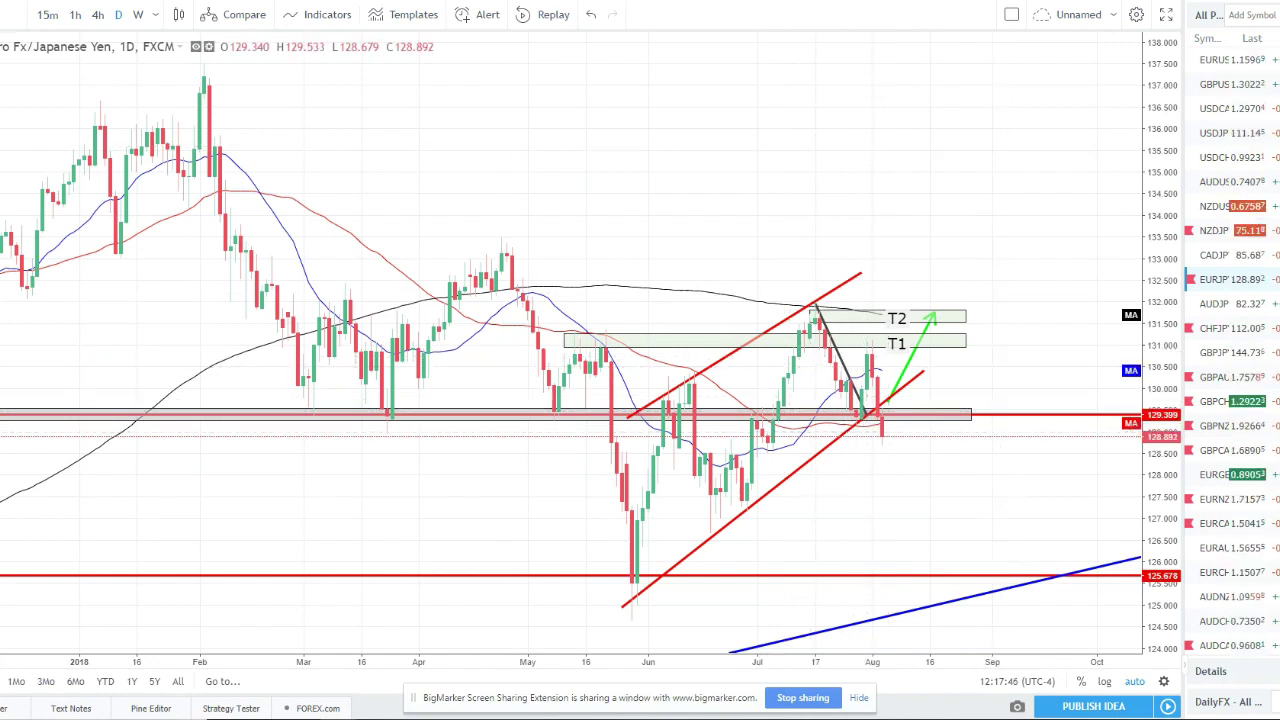
Step: Draw a red arrow on the EURJPY daily chart from about 128.06 up to about 129.3, and delete it
left_click(2, 90)
left_click(8, 265)
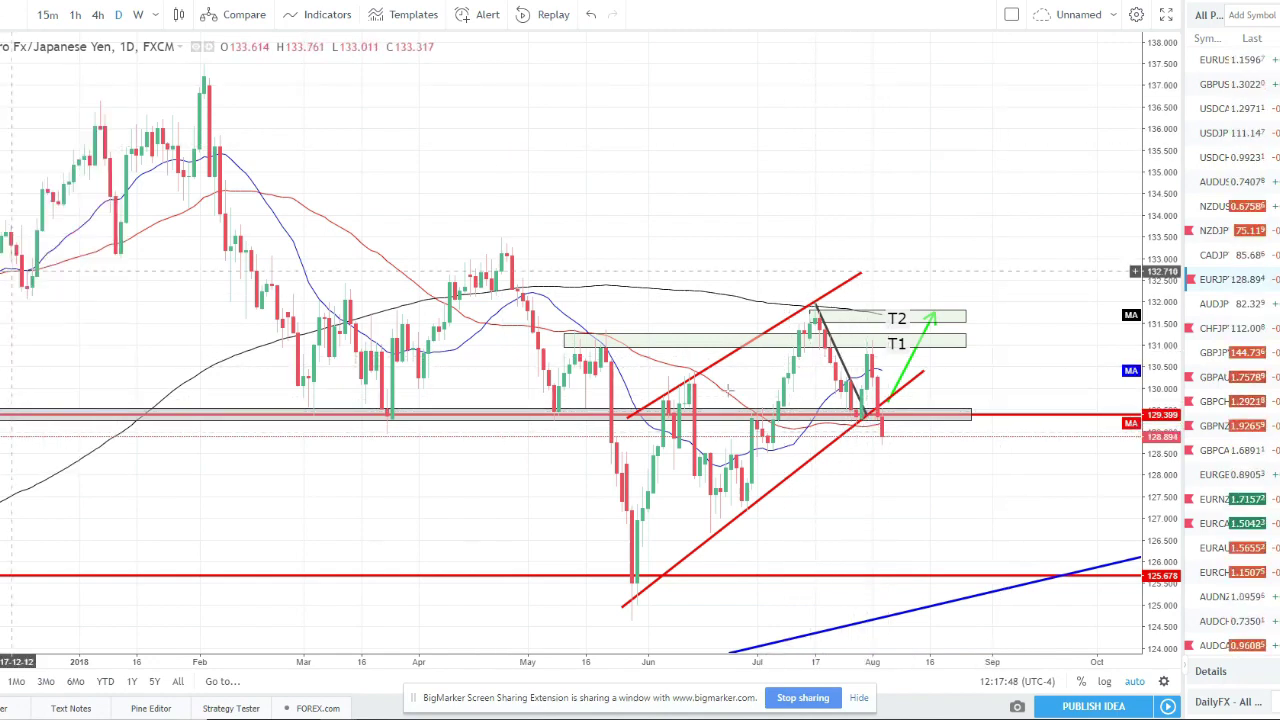
left_click(926, 414)
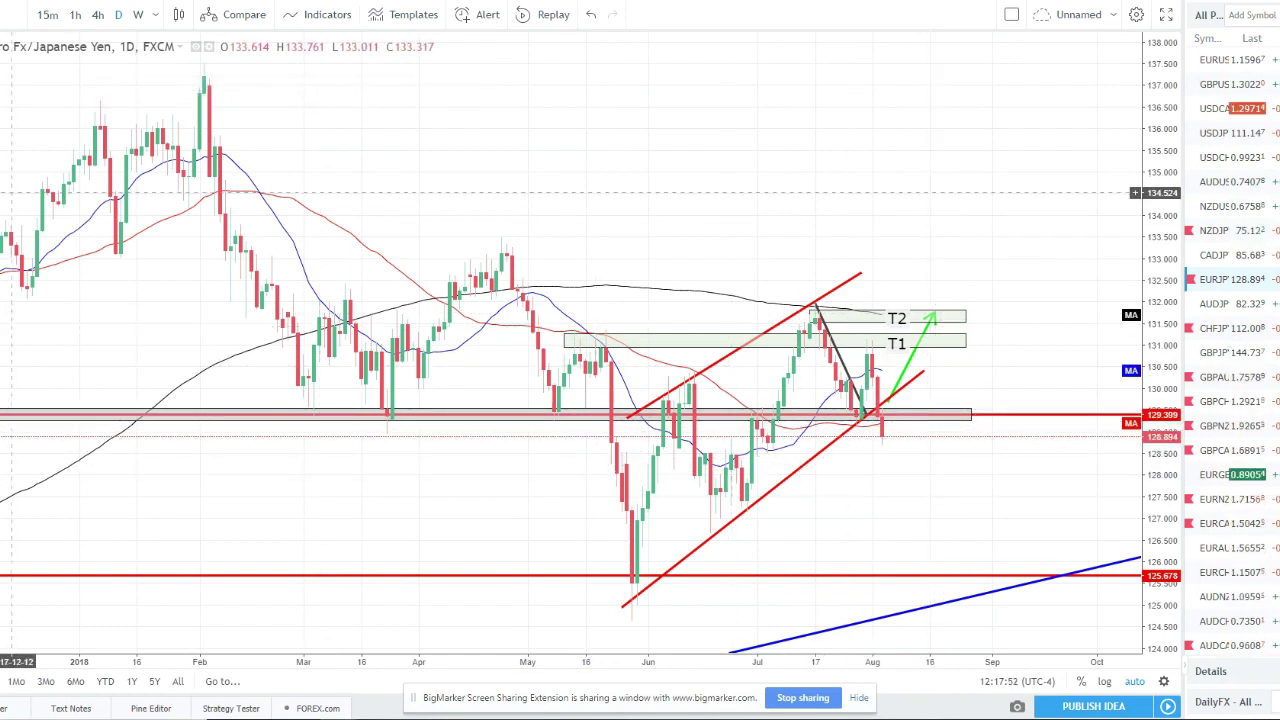
left_click(892, 472)
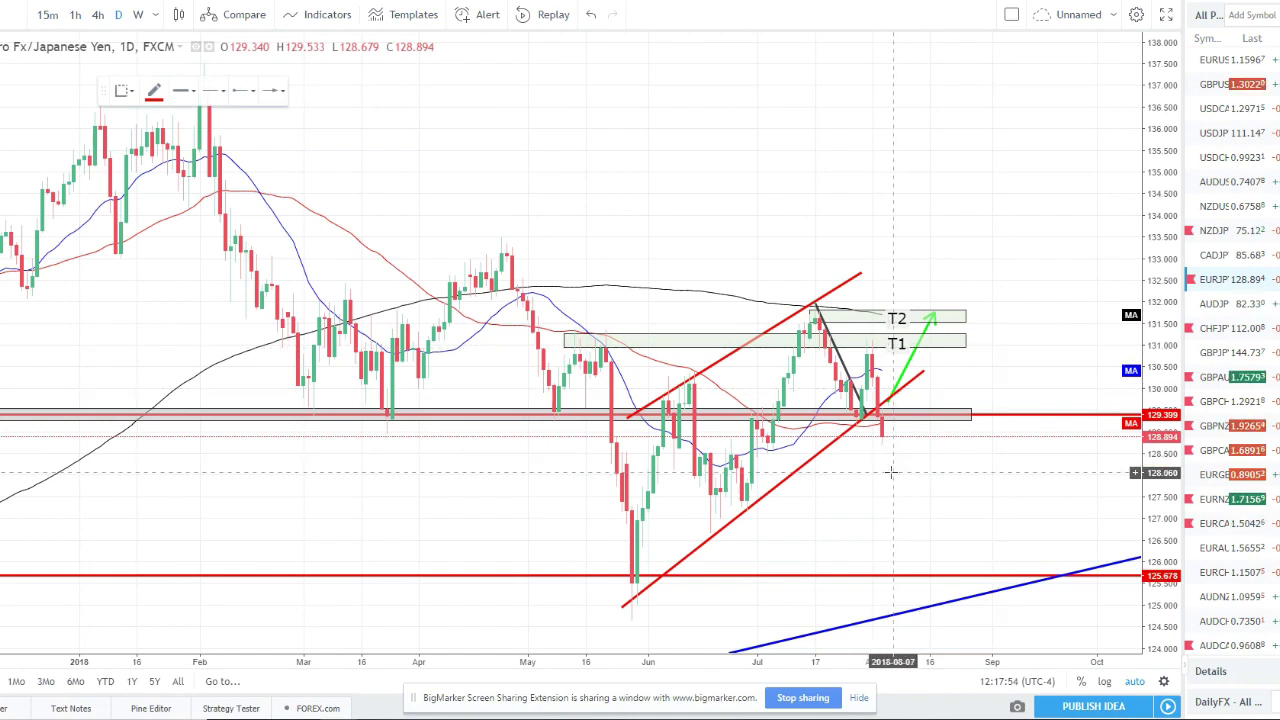
left_click(929, 418)
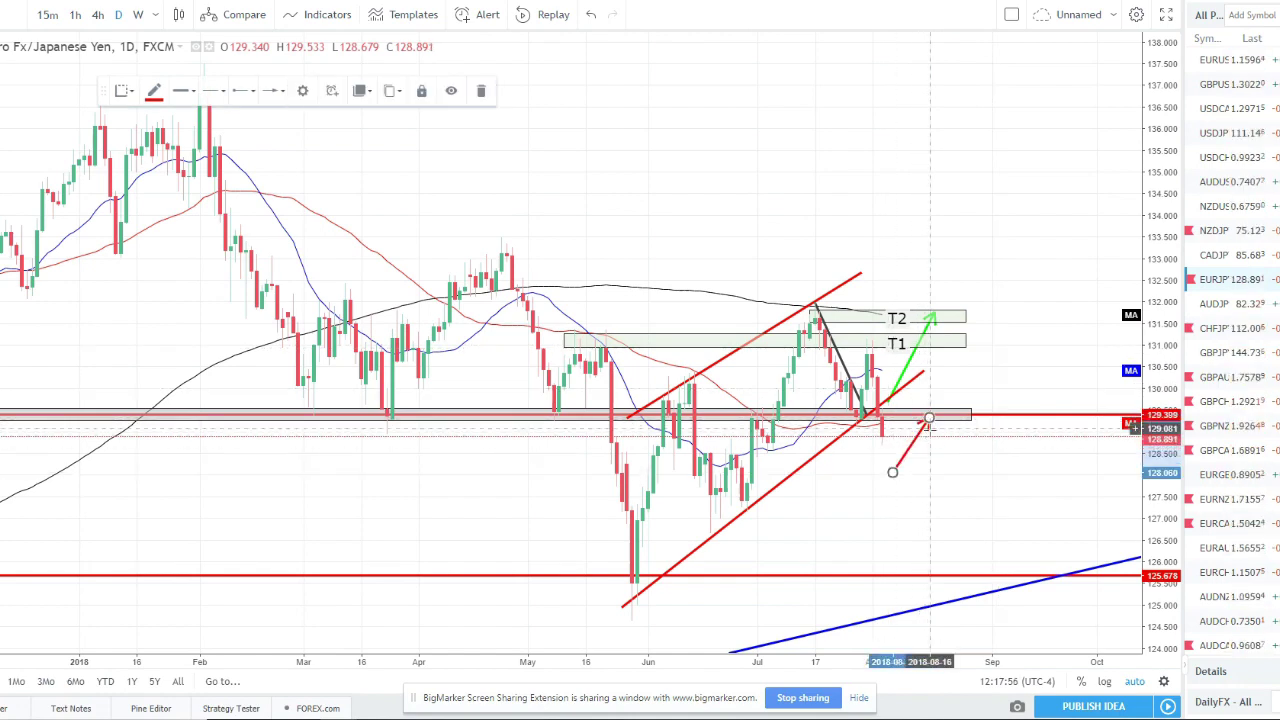
key("Delete")
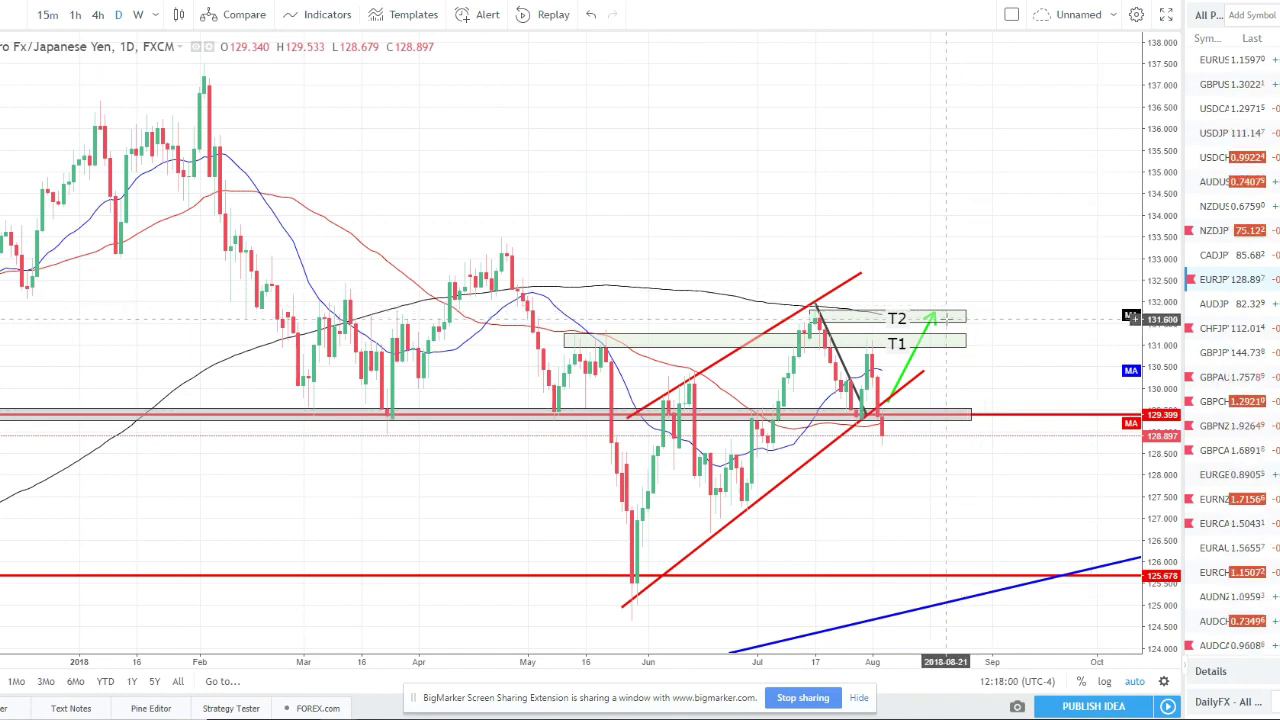
Step: Open the CHFJPY daily chart and examine its inverse head and shoulders pattern, rising trend line and neckline zone
left_click(1243, 335)
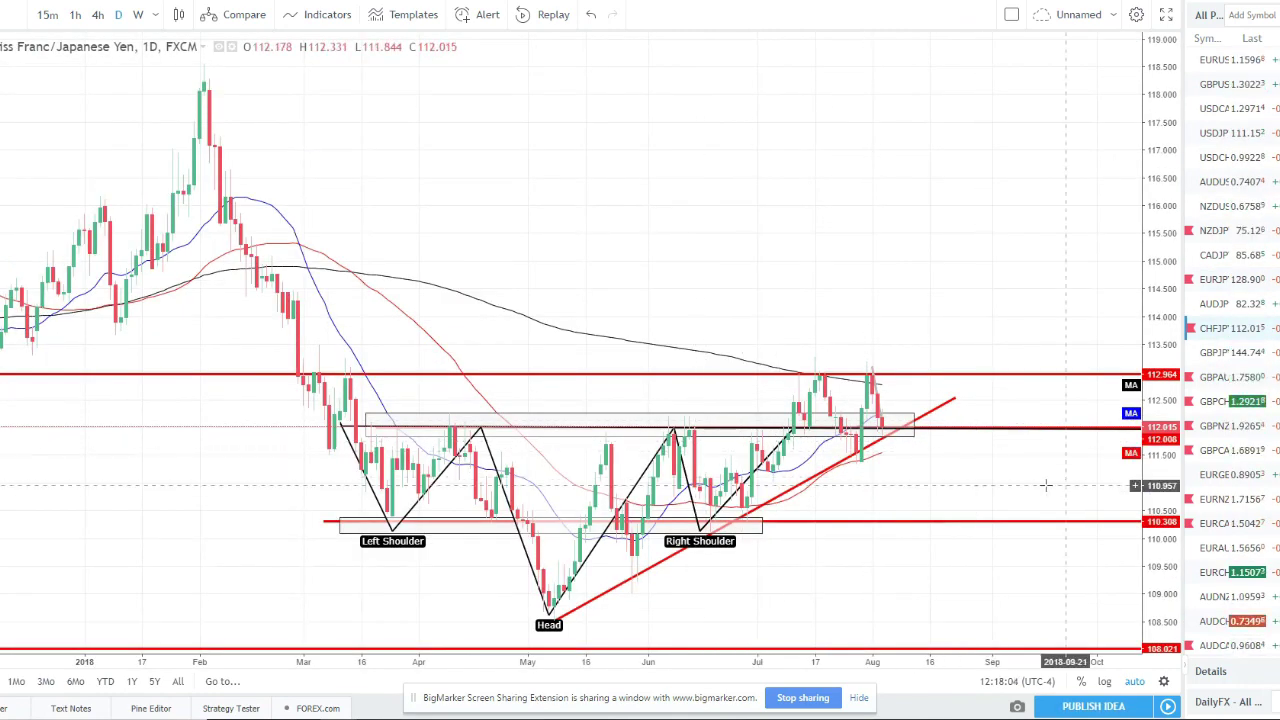
scroll(969, 483, "up", 1)
scroll(981, 483, "up", 1)
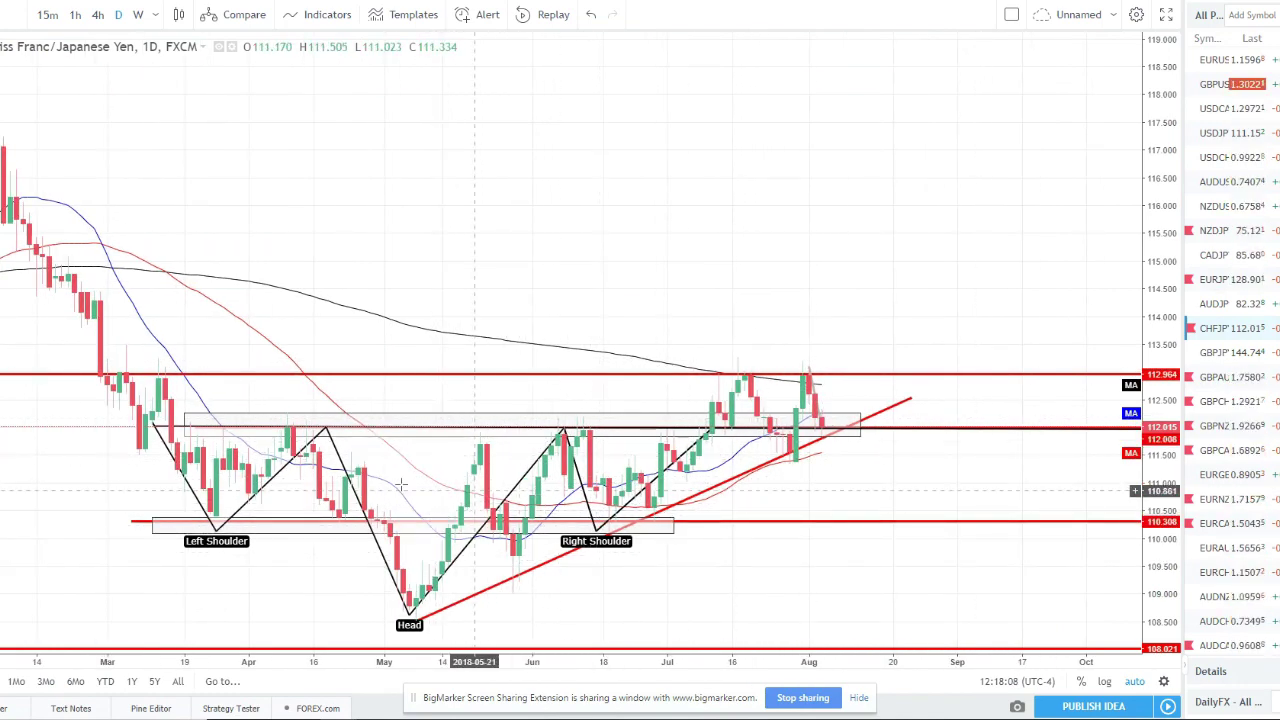
scroll(560, 480, "down", 1)
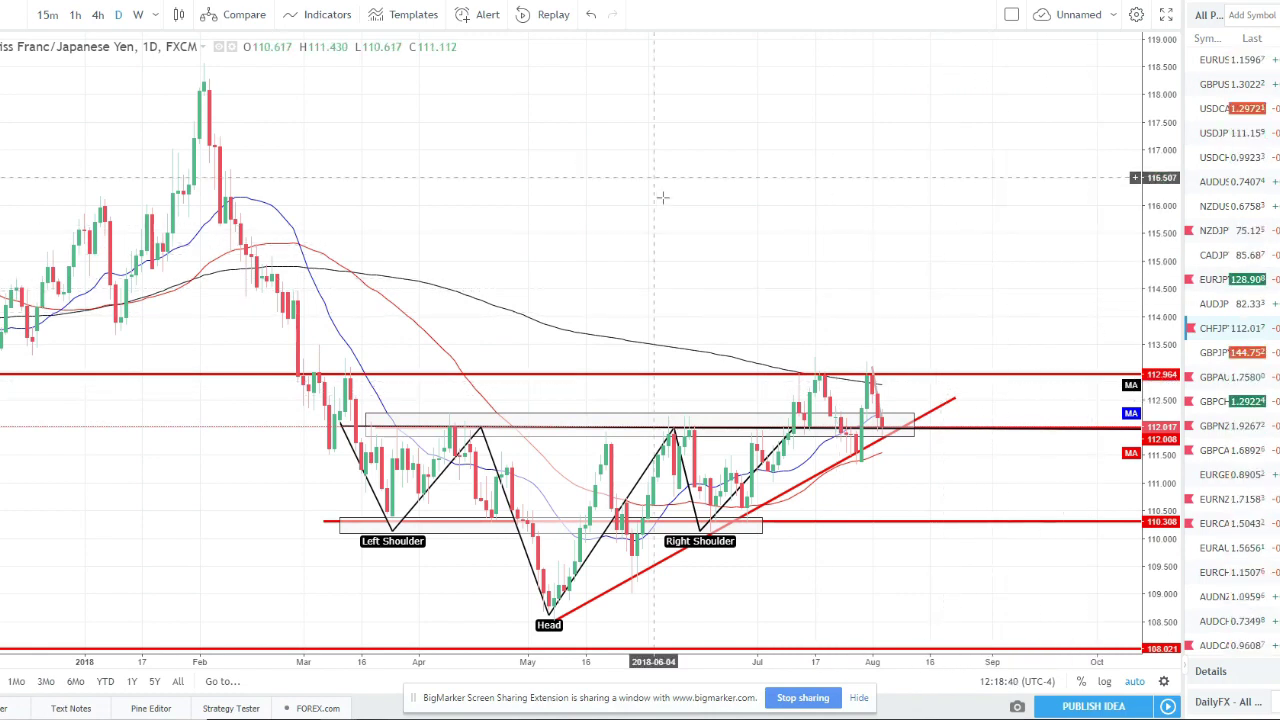
Step: Review the GBPAUD daily chart's triangle and downward arrow, and examine the grey support zone on the GBPCHF daily chart
left_click(1226, 377)
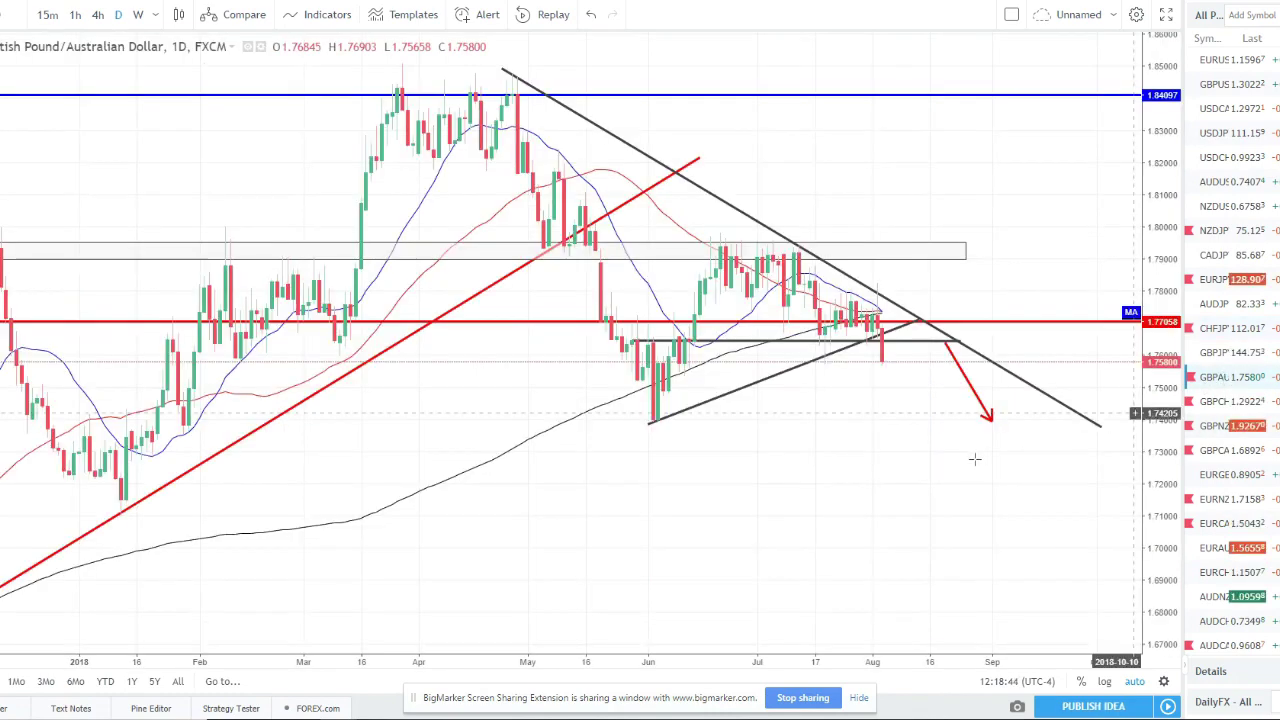
scroll(808, 360, "up", 1)
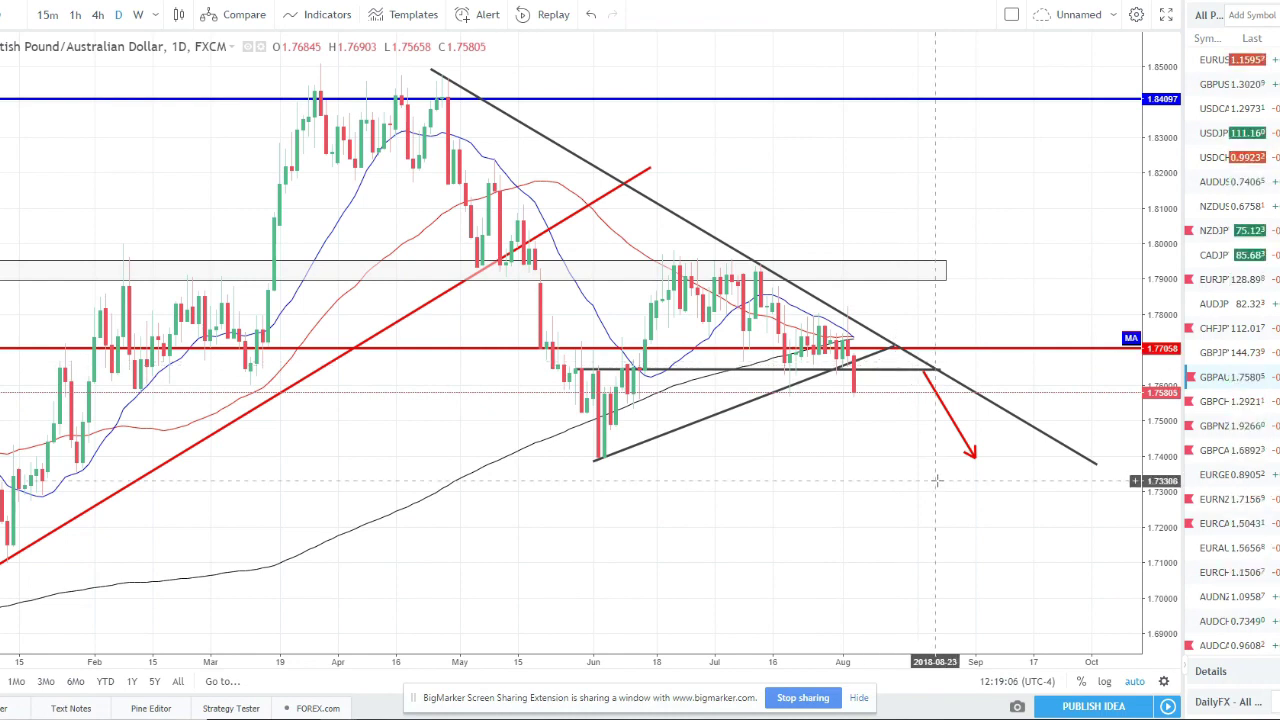
left_click(1262, 403)
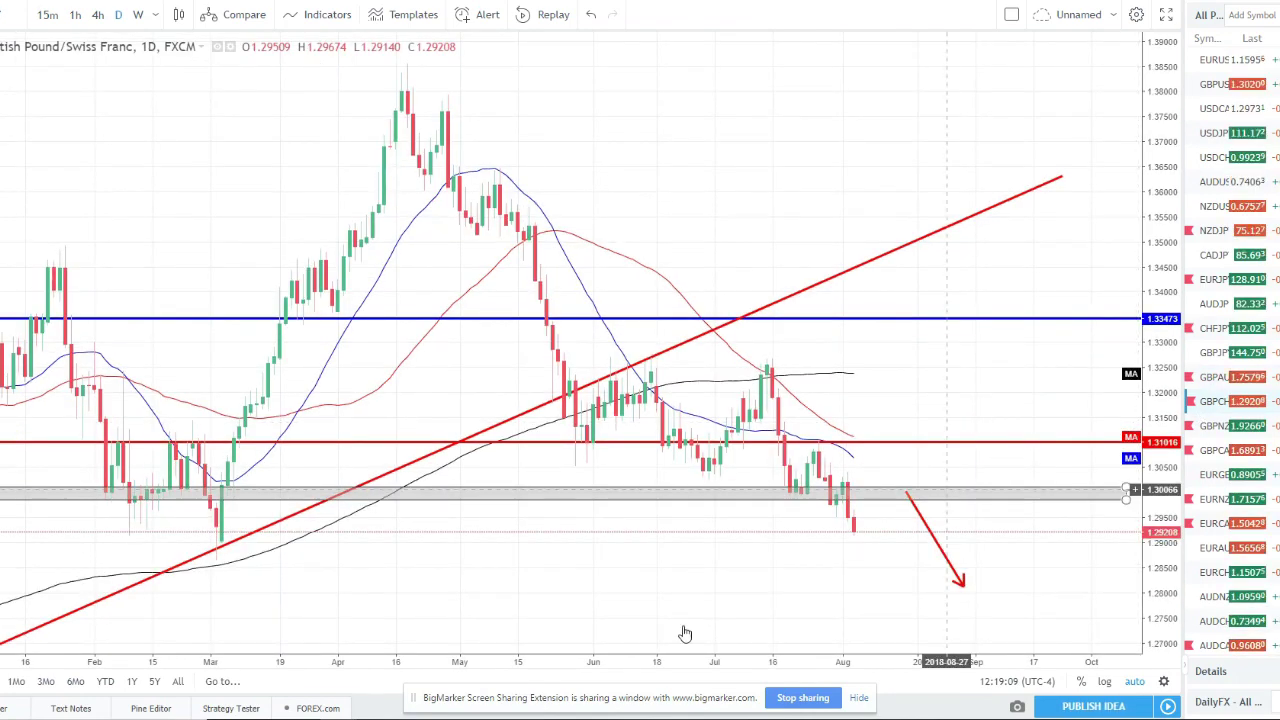
scroll(715, 544, "down", 5)
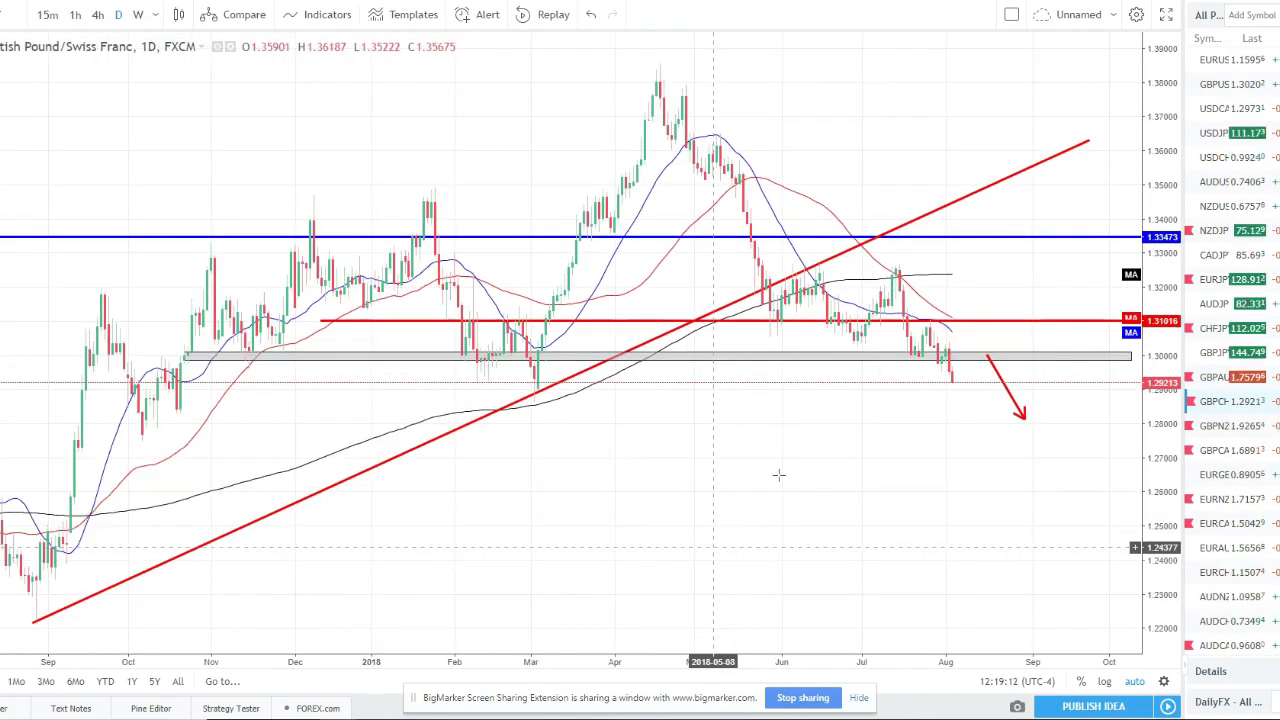
Step: Examine the recent GBPCHF price action, and review the key levels and zones on the GBPNZD and GBPCAD daily charts
scroll(870, 366, "up", 3)
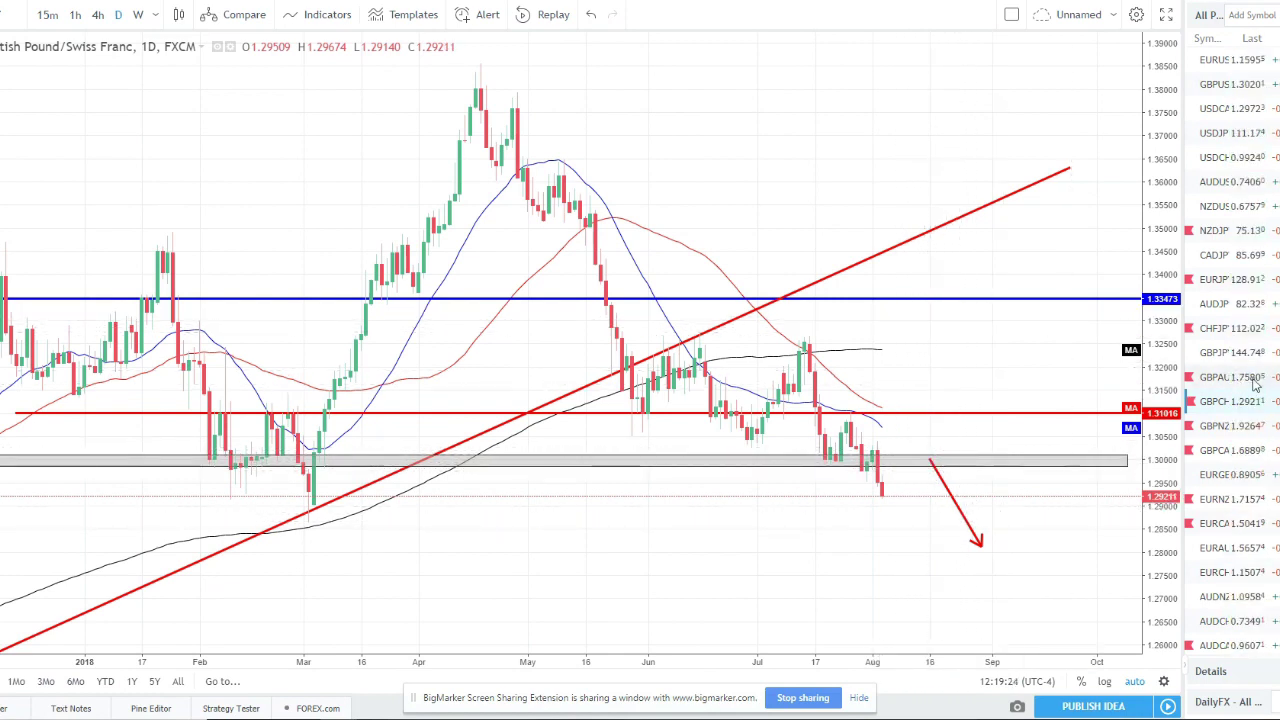
left_click(1259, 426)
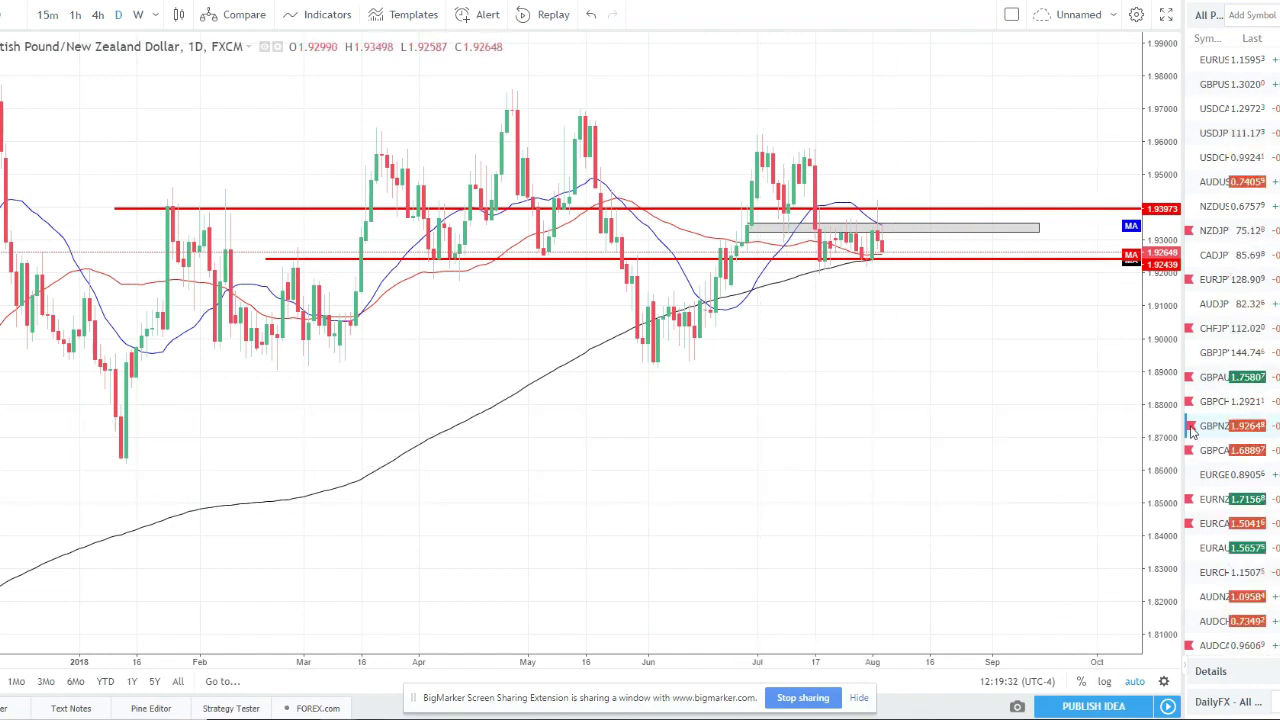
left_click(1226, 450)
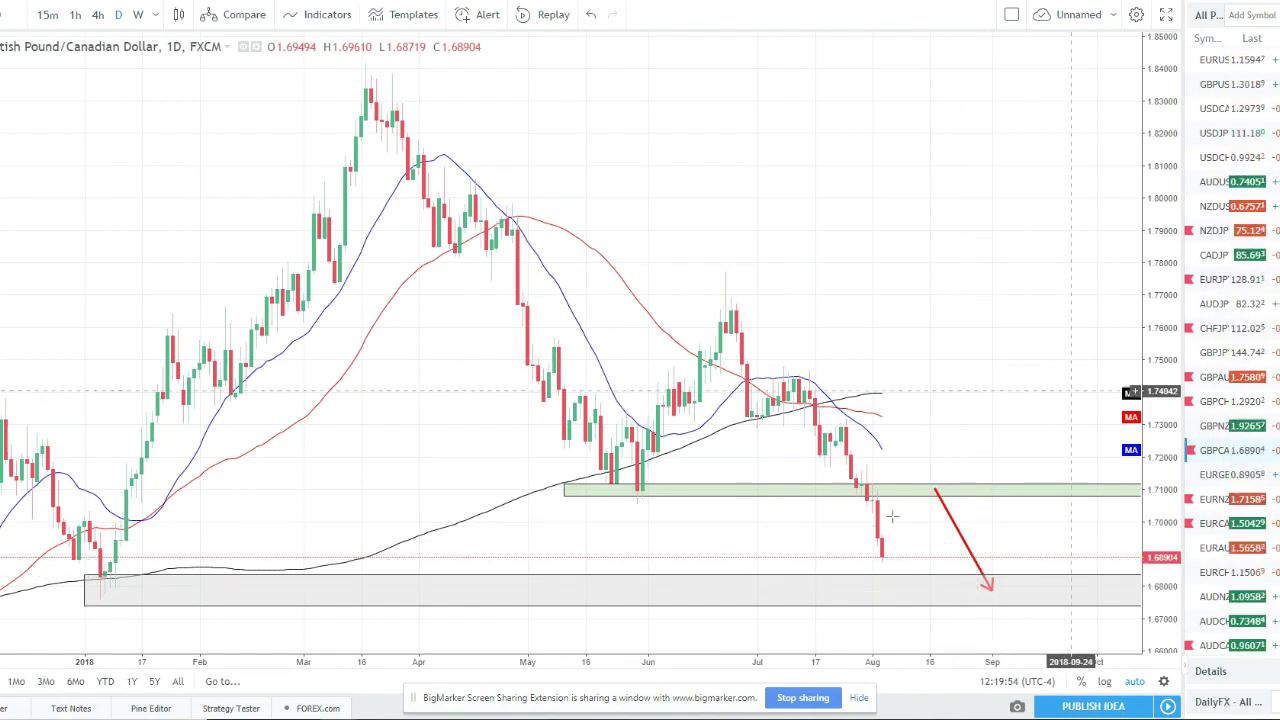
Step: Open the EURNZD daily chart and draw a rising trend line under the July lows, ending in early August at about 1.7155
left_click(1262, 502)
scroll(912, 423, "up", 2)
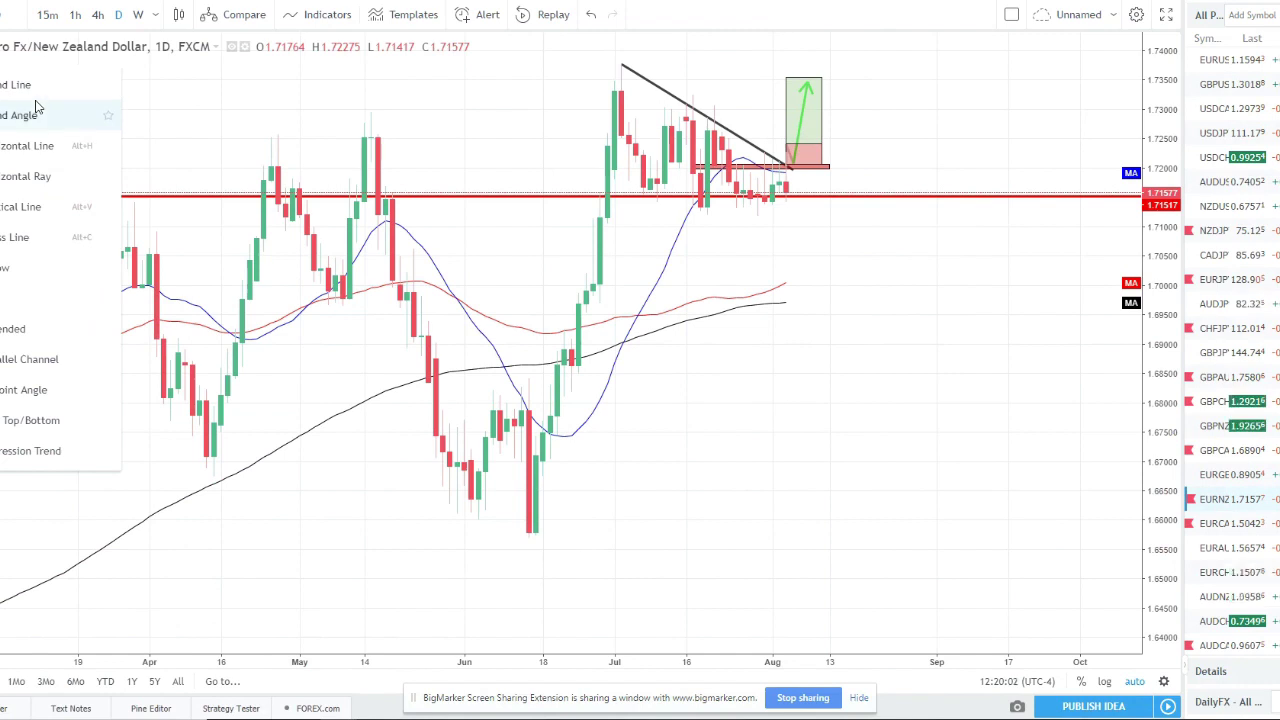
left_click(89, 85)
mouse_move(640, 214)
left_mouse_down()
mouse_move(829, 210)
mouse_move(850, 192)
left_mouse_up()
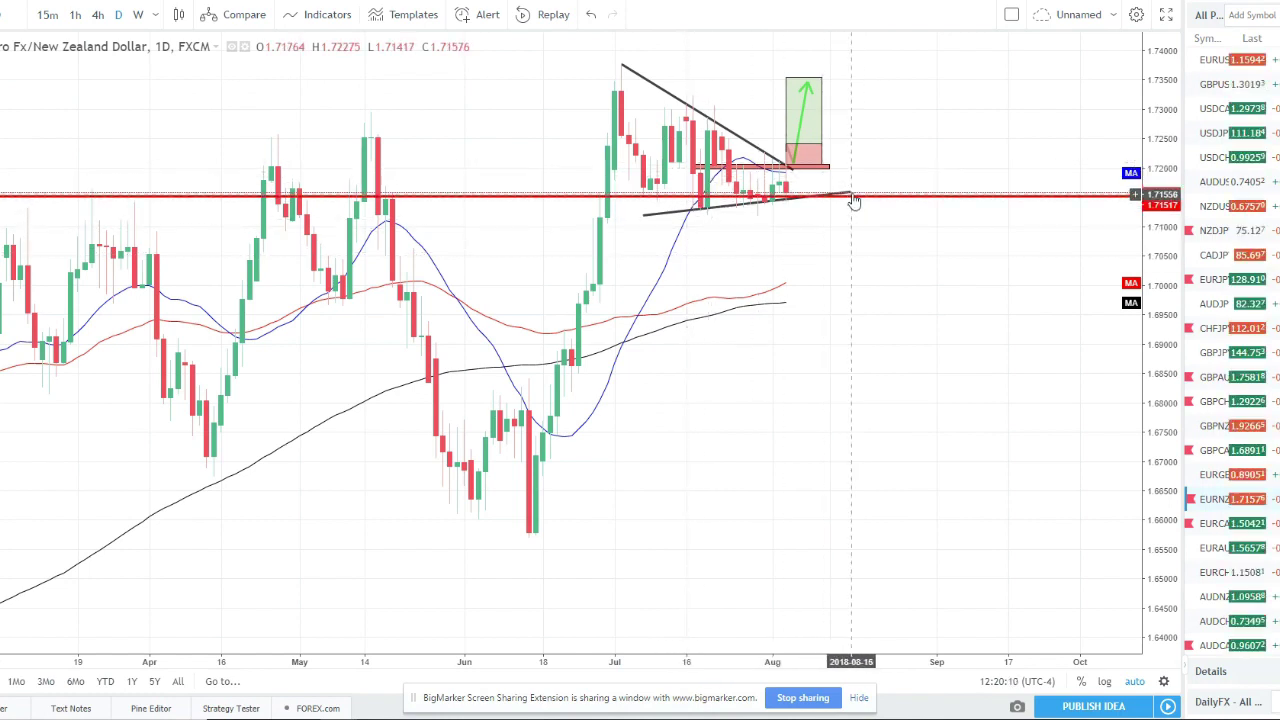
left_click_drag(853, 198, 795, 196)
left_click(871, 143)
Step: Examine the EURNZD triangle, red resistance zone and green target box on the 4-hour timeframe
left_click(100, 14)
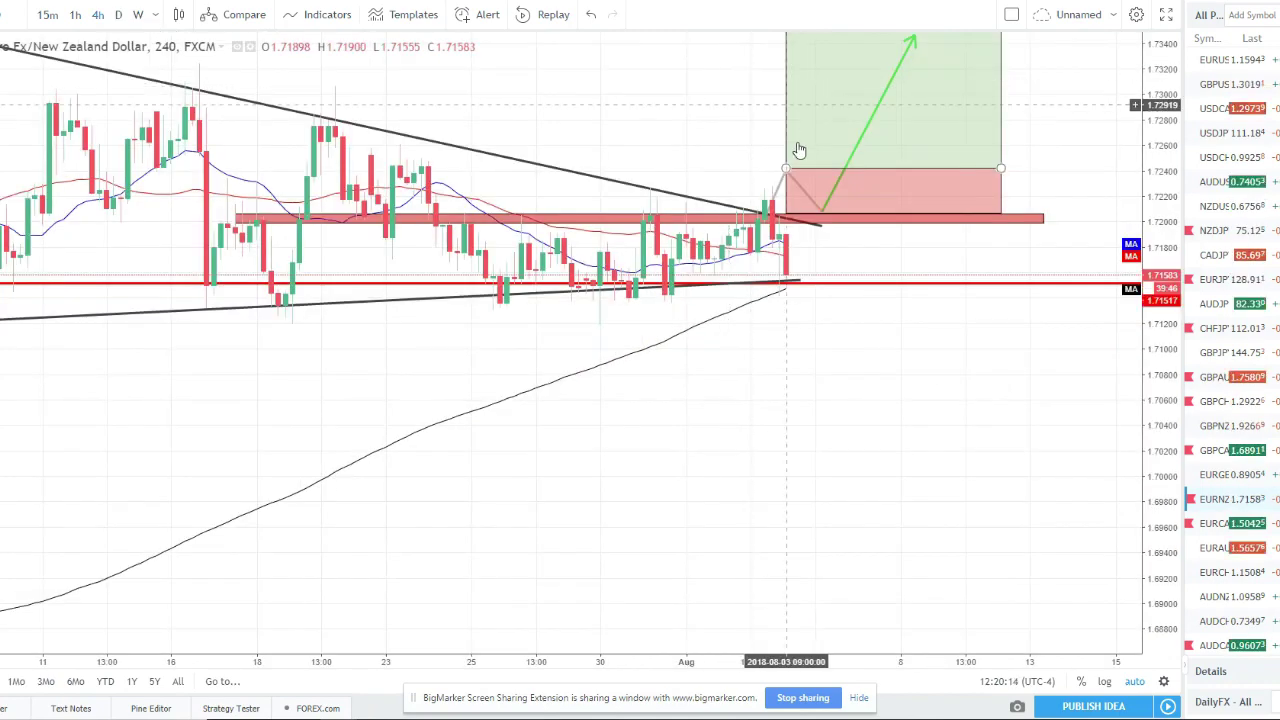
scroll(826, 175, "down", 1)
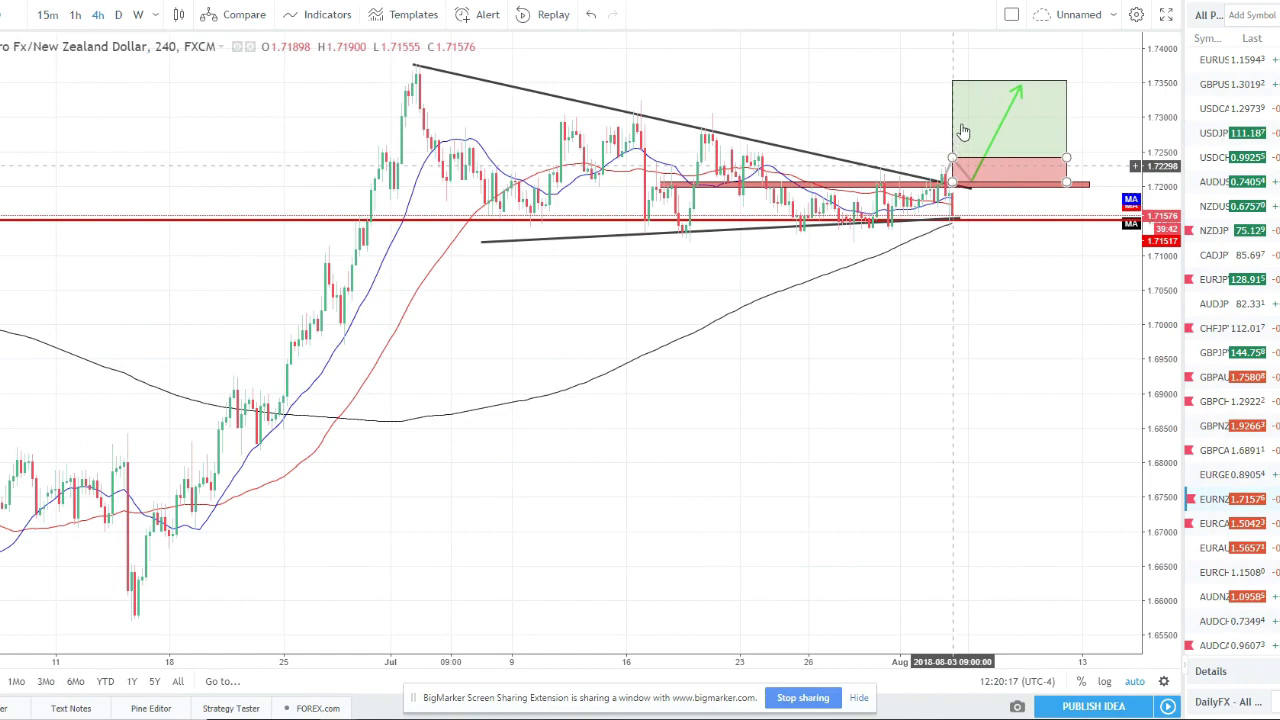
scroll(918, 190, "up", 2)
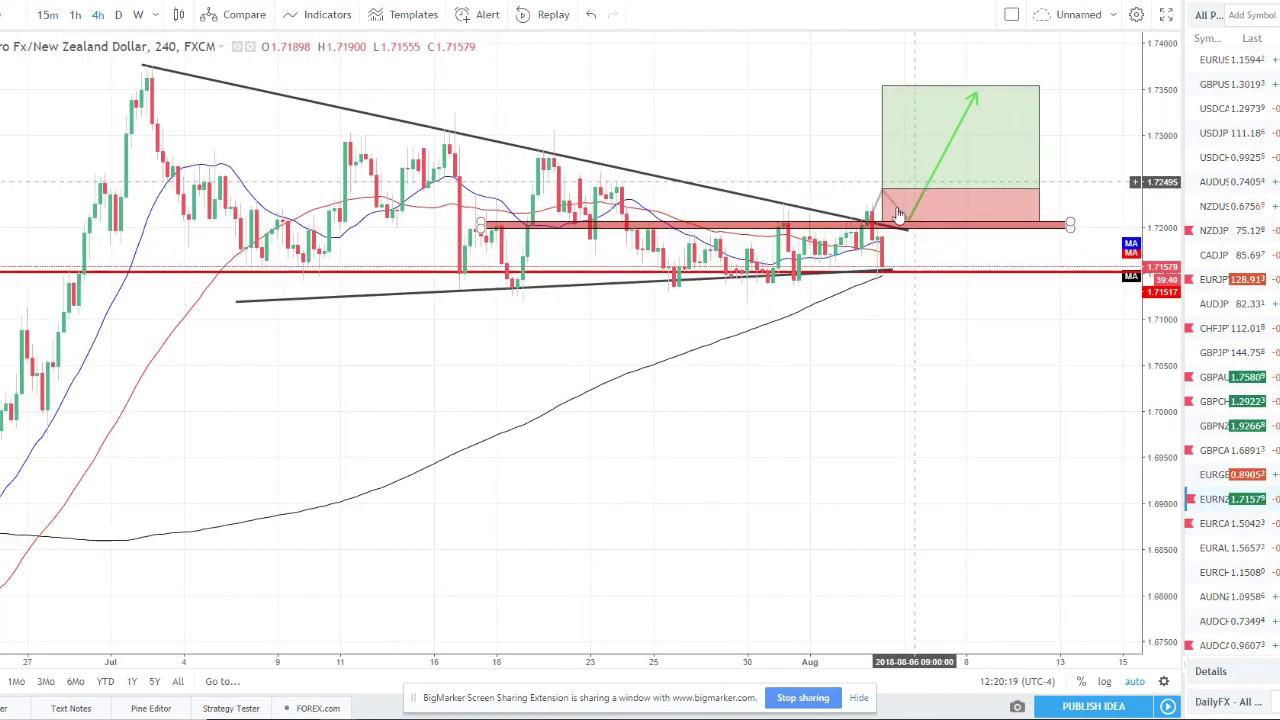
scroll(898, 215, "up", 1)
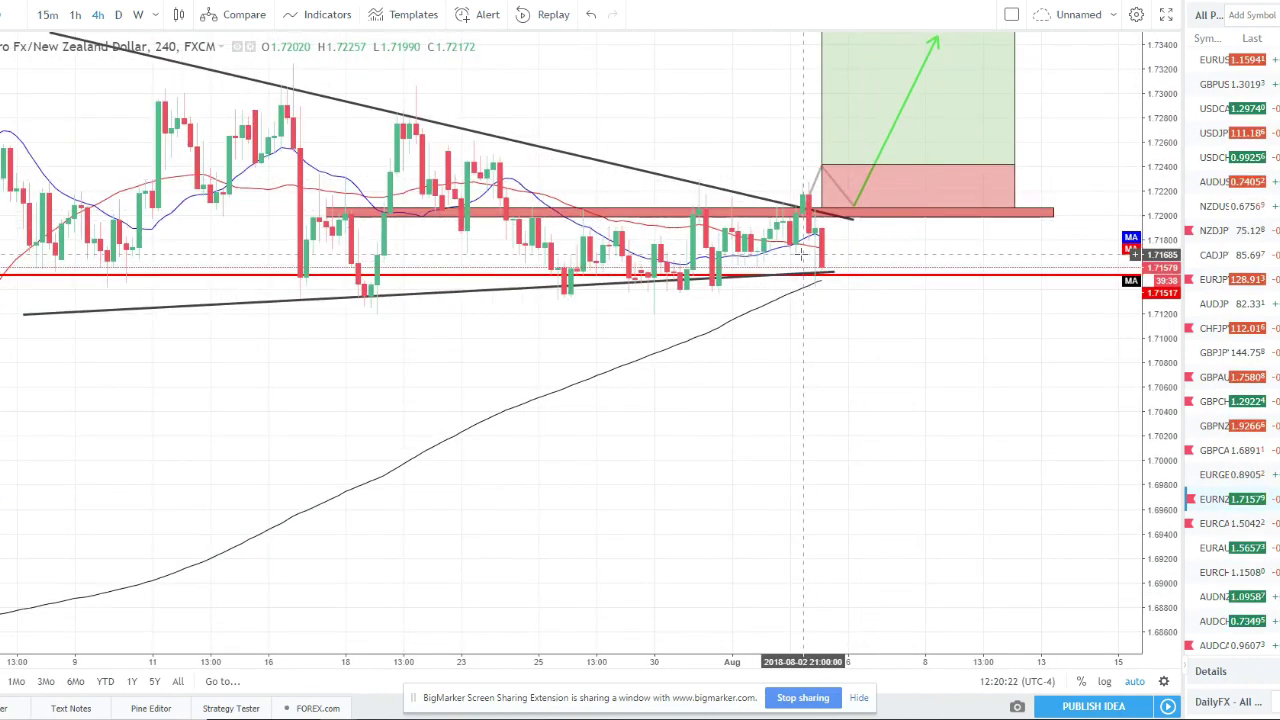
scroll(801, 255, "down", 2)
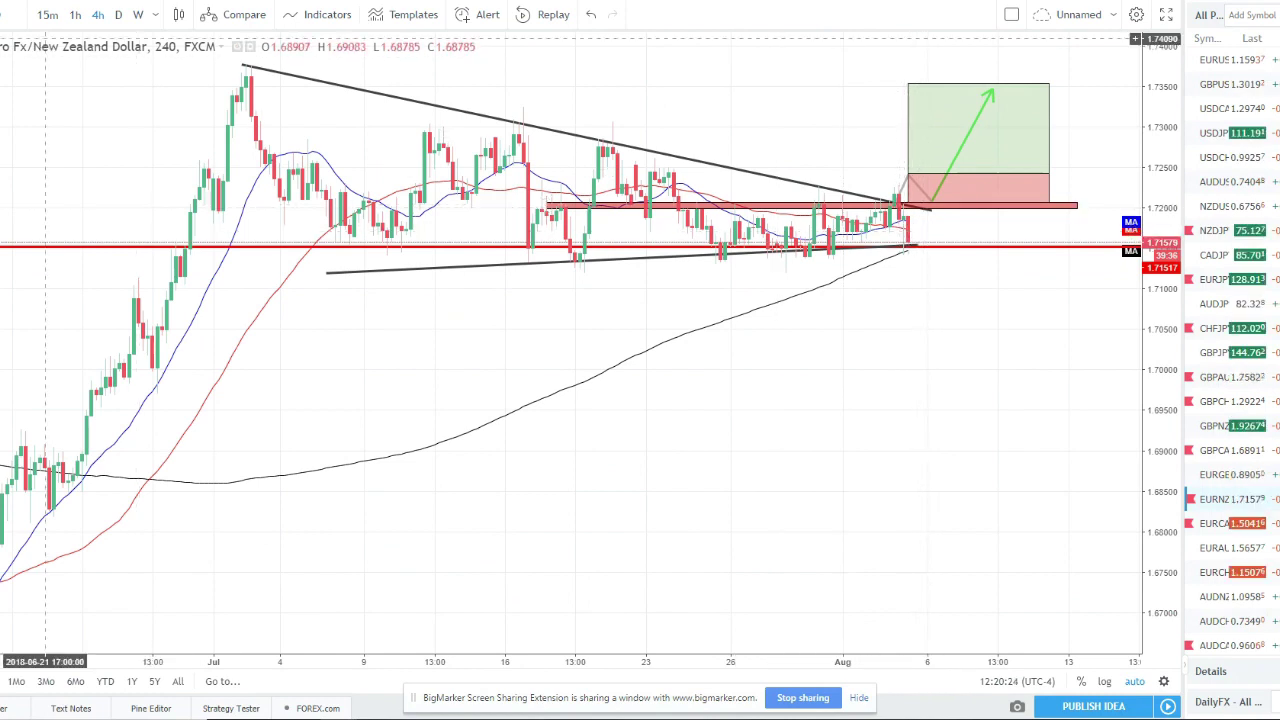
Step: Draw and delete a line from about 1.7158 down to about 1.7109 on EURNZD, and return the chart to the daily timeframe
key("alt+t")
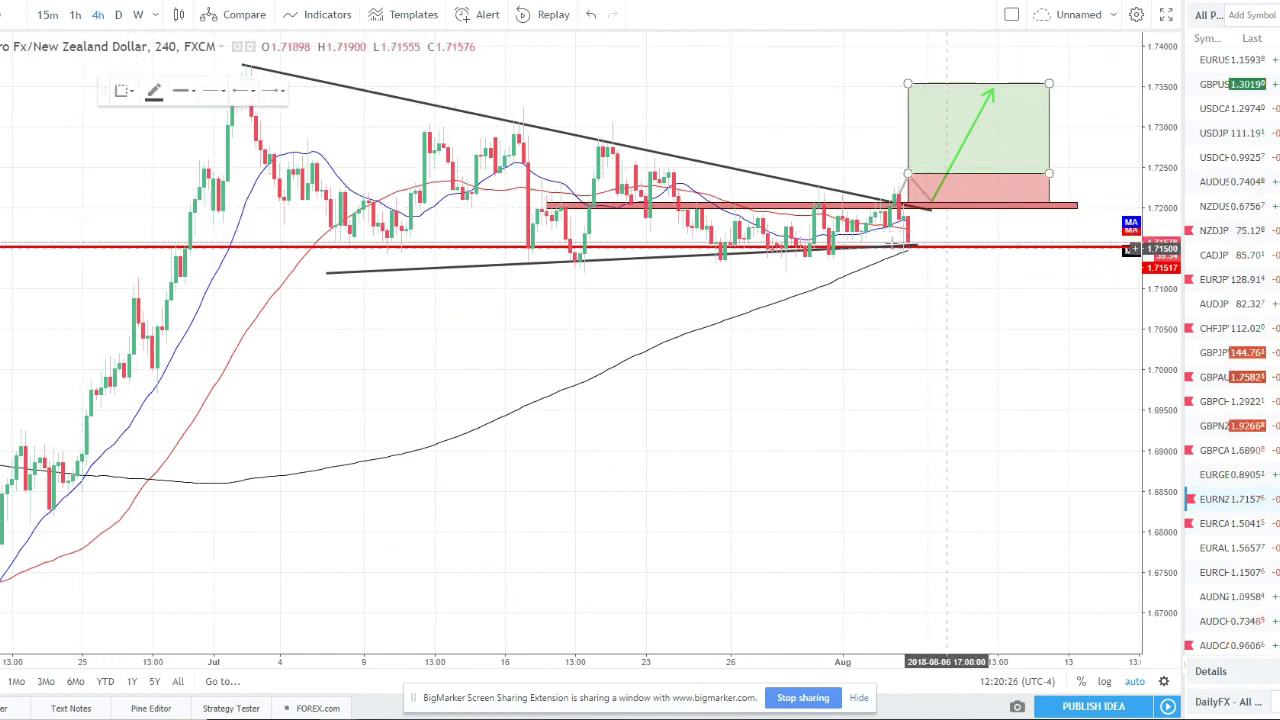
left_click(913, 243)
left_click(950, 282)
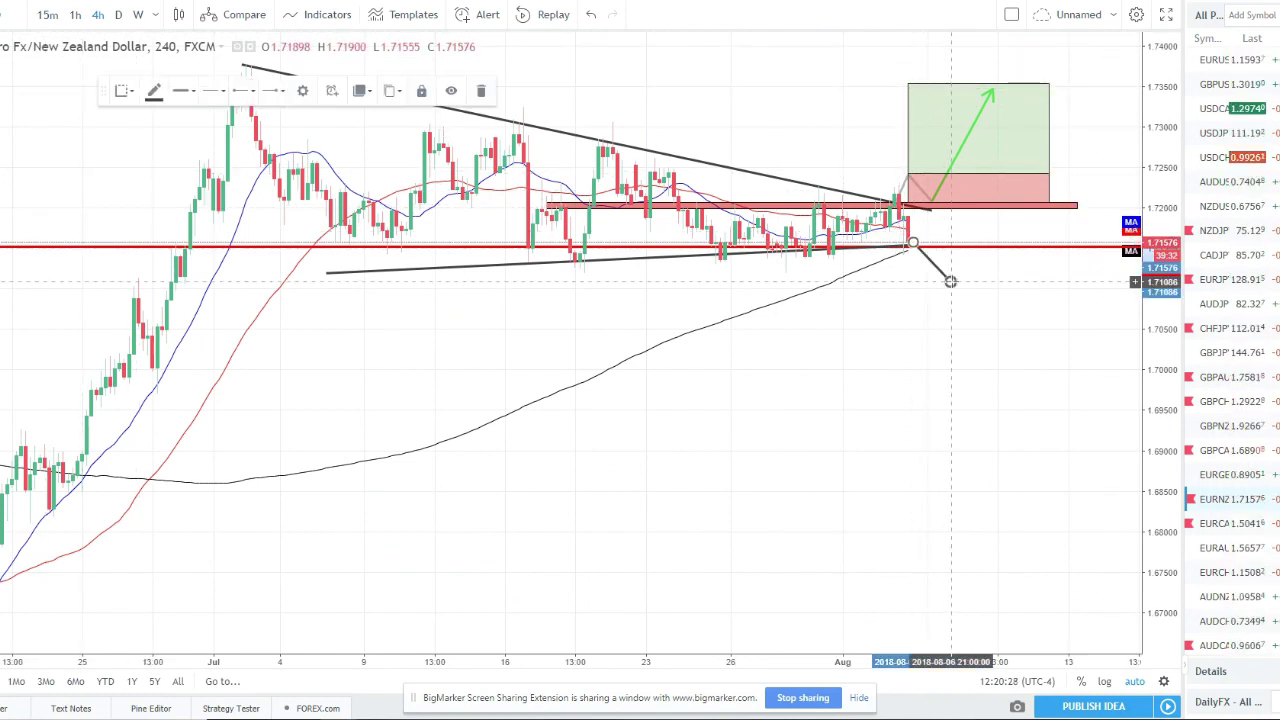
key("Delete")
left_click(118, 15)
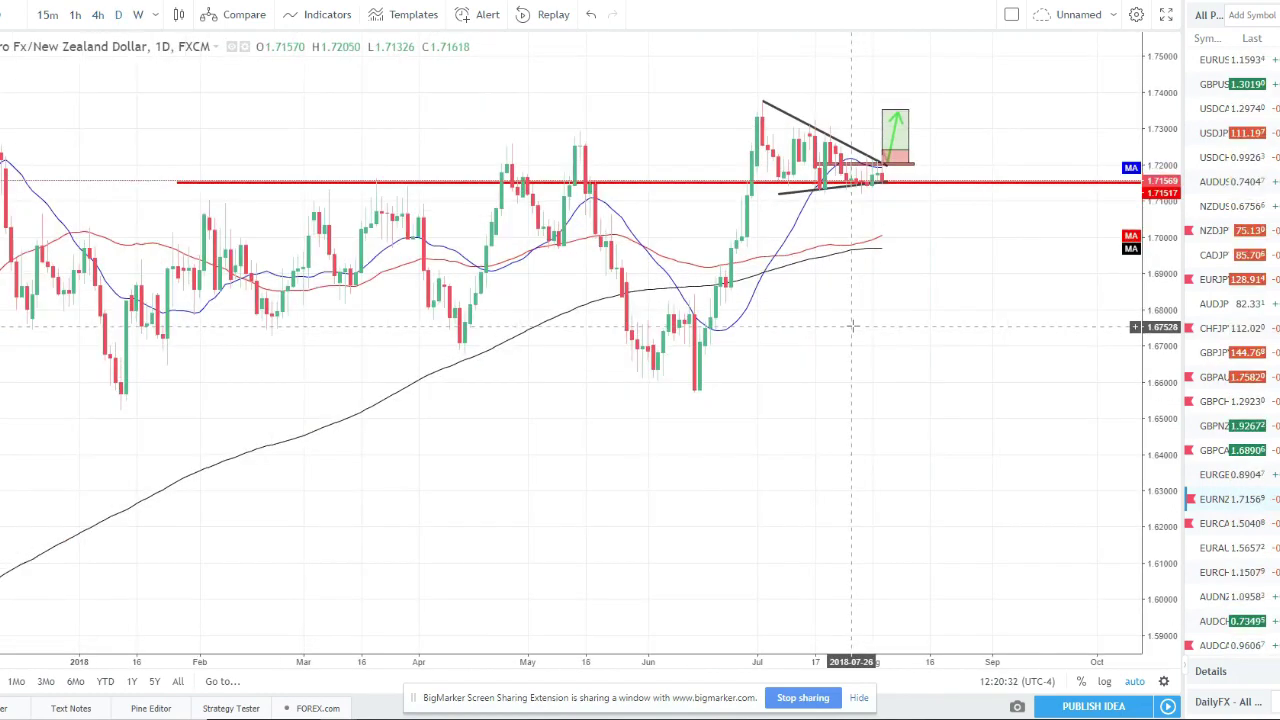
scroll(852, 325, "up", 3)
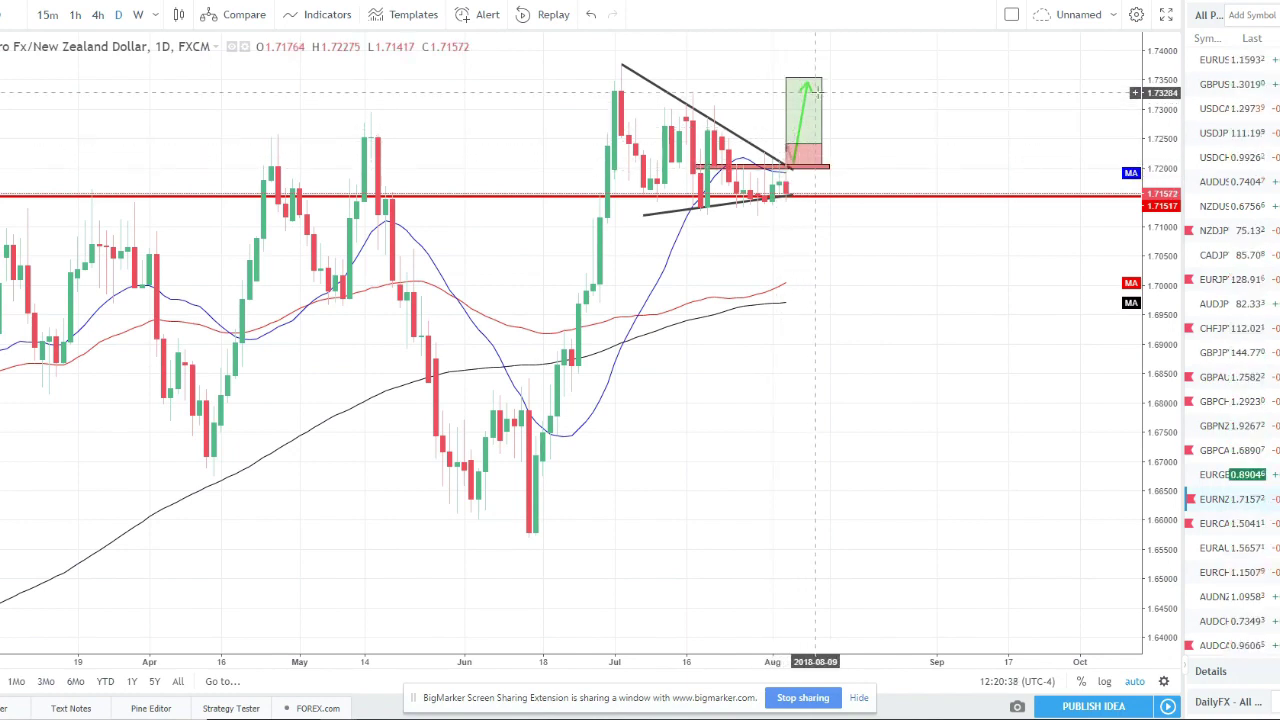
Step: Open the EURCAD daily chart and draw a grey support rectangle from about 1.5036 to 1.4919, spanning late May to mid-September
left_click(1258, 522)
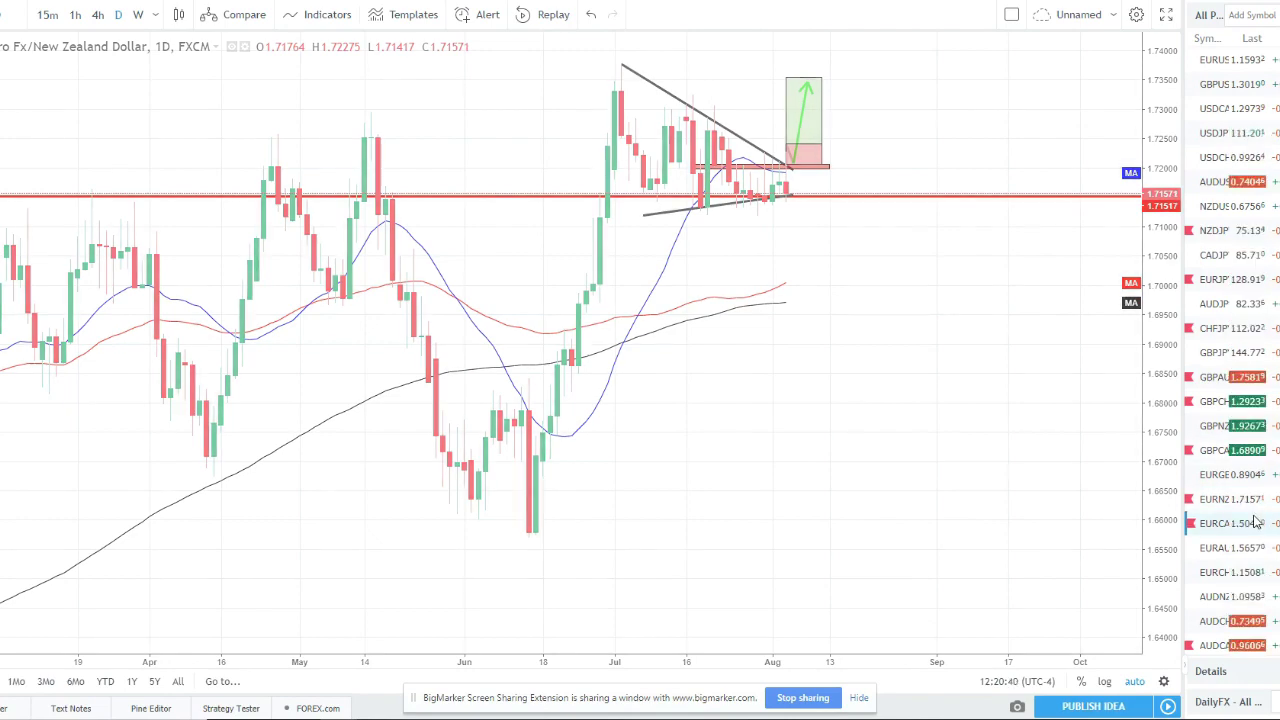
scroll(1020, 257, "down", 2)
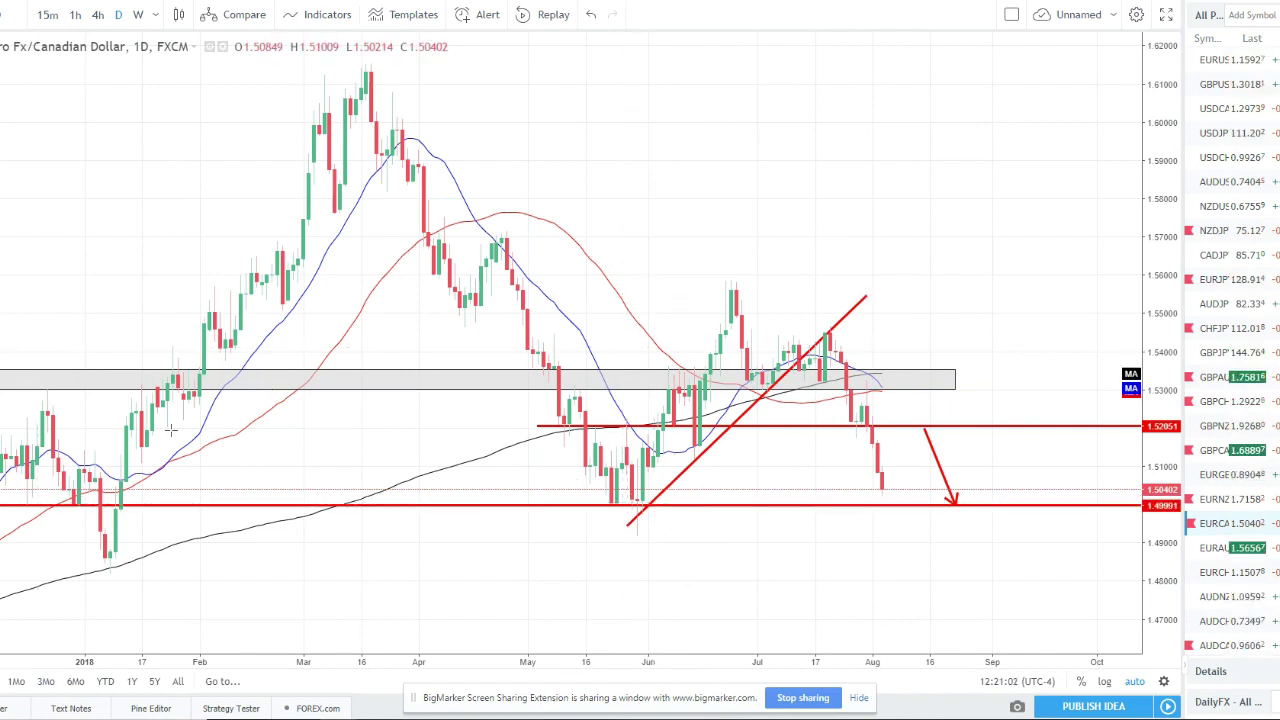
left_click_drag(626, 535, 747, 517)
mouse_move(886, 523)
left_mouse_down()
mouse_move(989, 514)
mouse_move(1028, 491)
left_mouse_up()
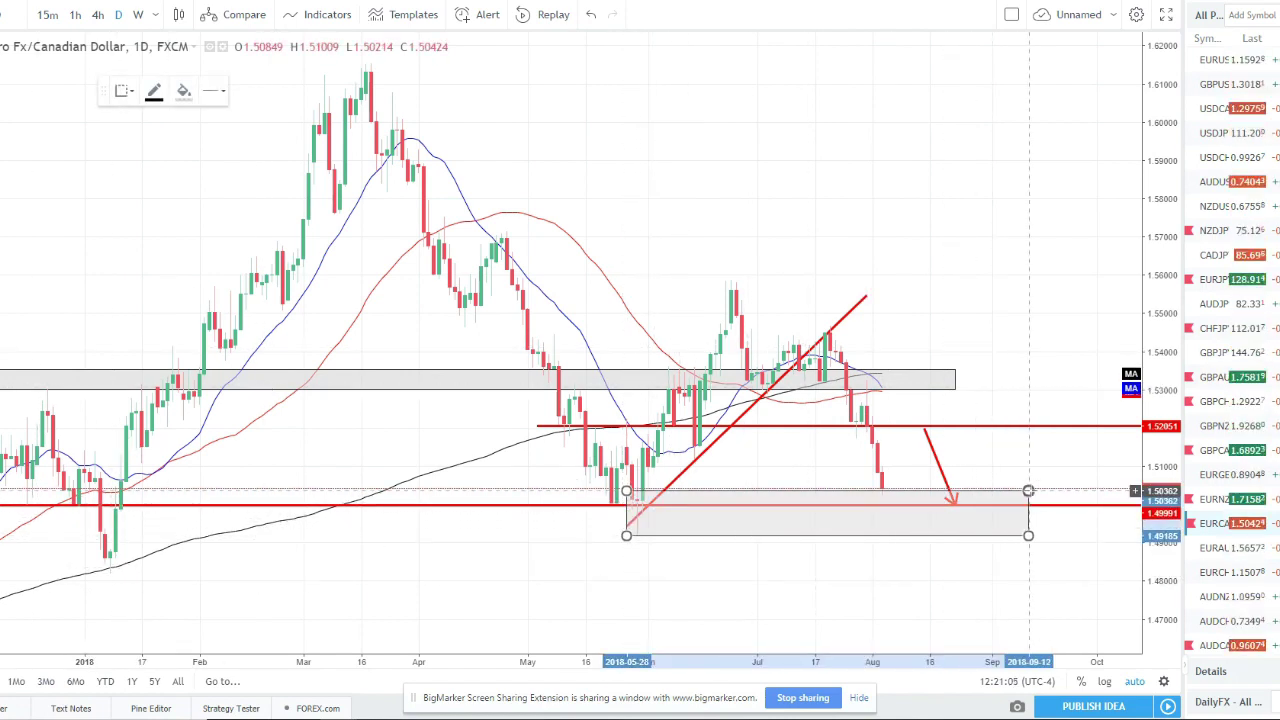
left_click(817, 585)
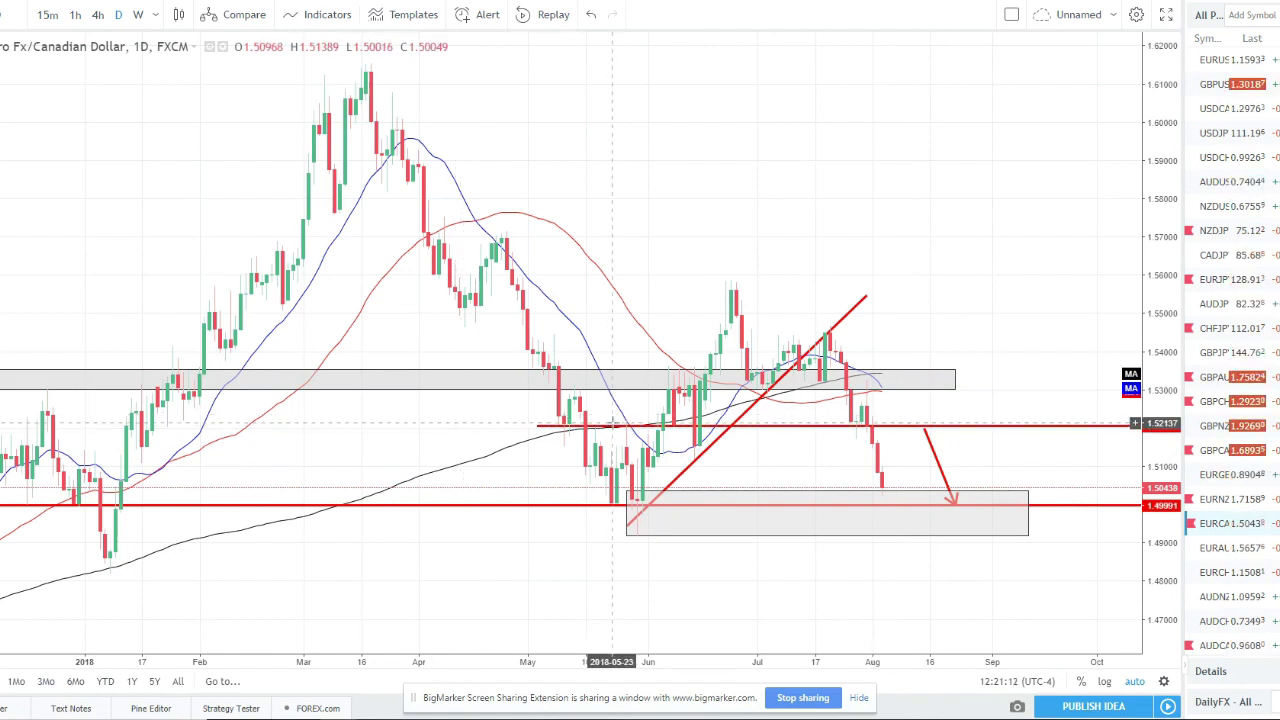
Step: Move the upper red horizontal ray on the EURCAD chart down to about 1.5153, starting it in mid-May
left_click_drag(612, 425, 643, 446)
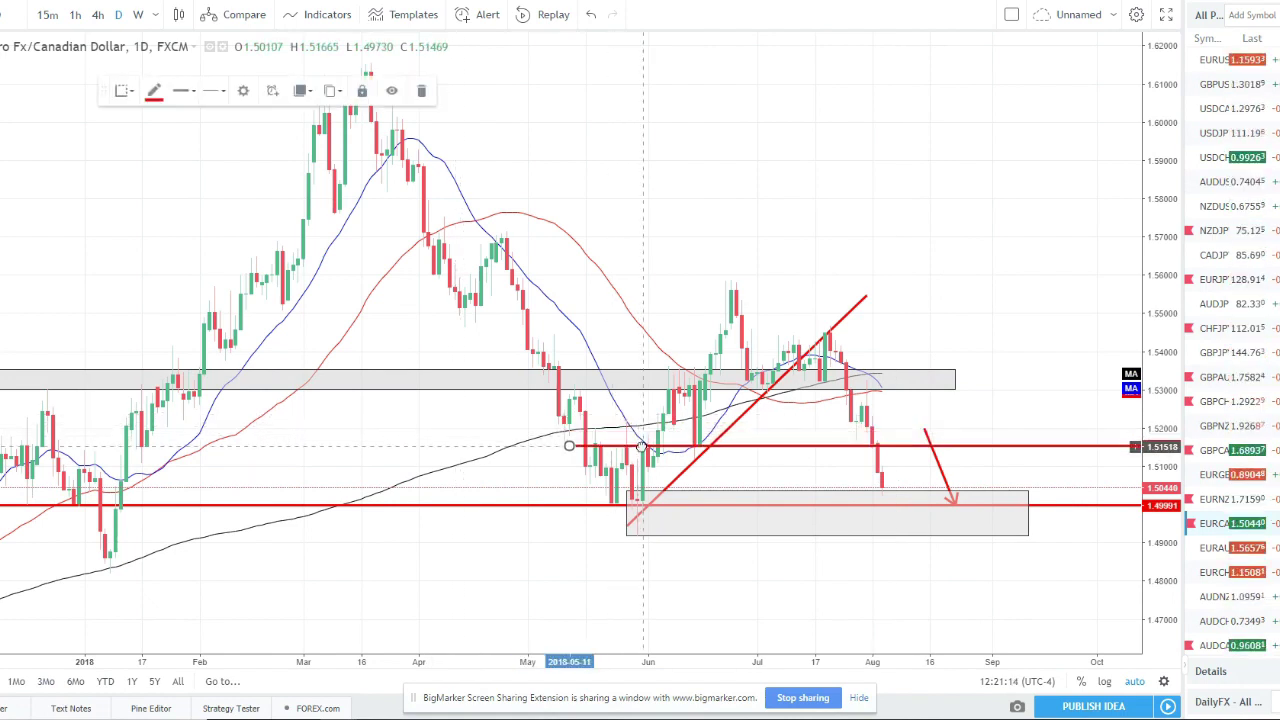
left_click(763, 147)
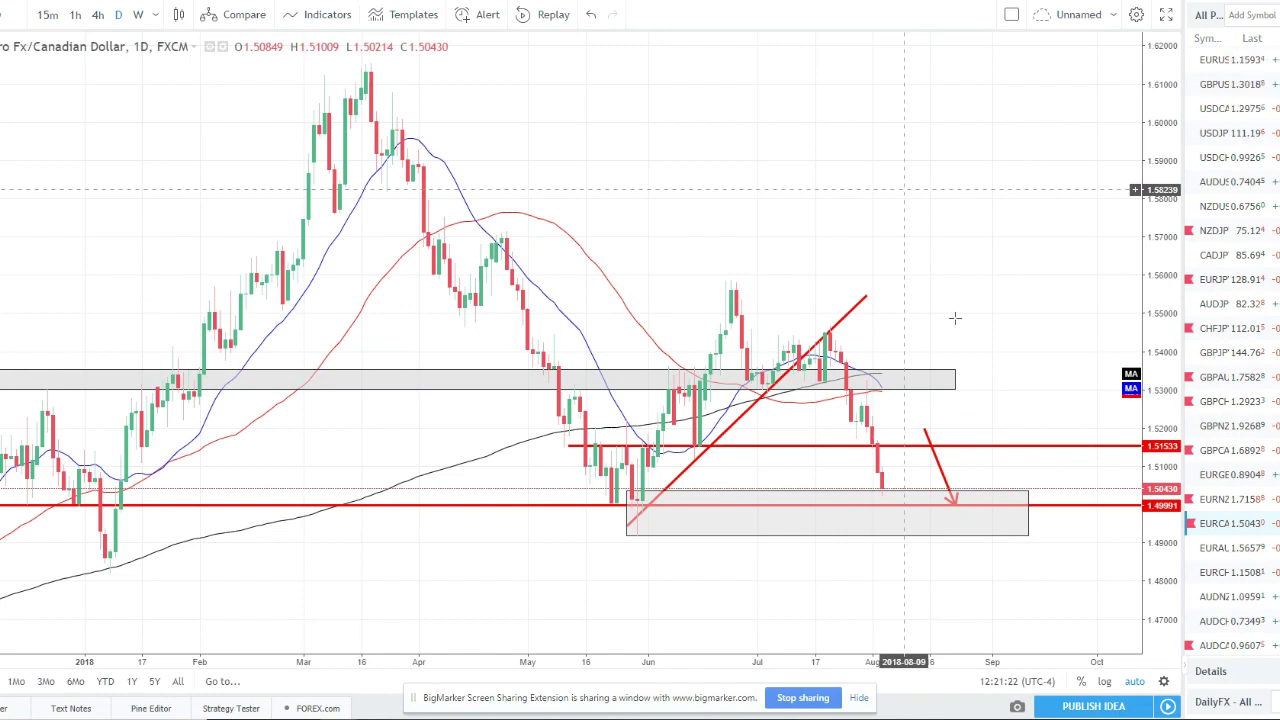
Step: Open the AUDCAD daily chart, and draw and delete a Fibonacci retracement from about 0.9817 down to about 0.9579
scroll(1258, 528, "down", 2)
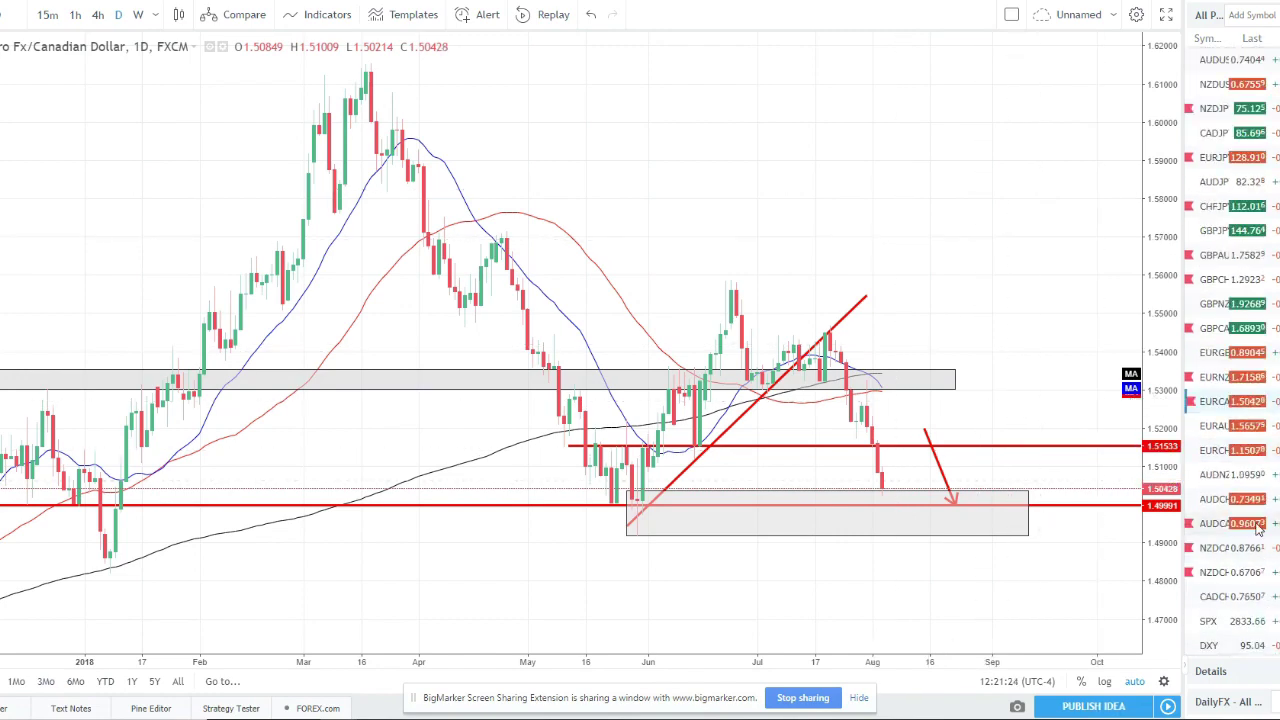
left_click(1245, 523)
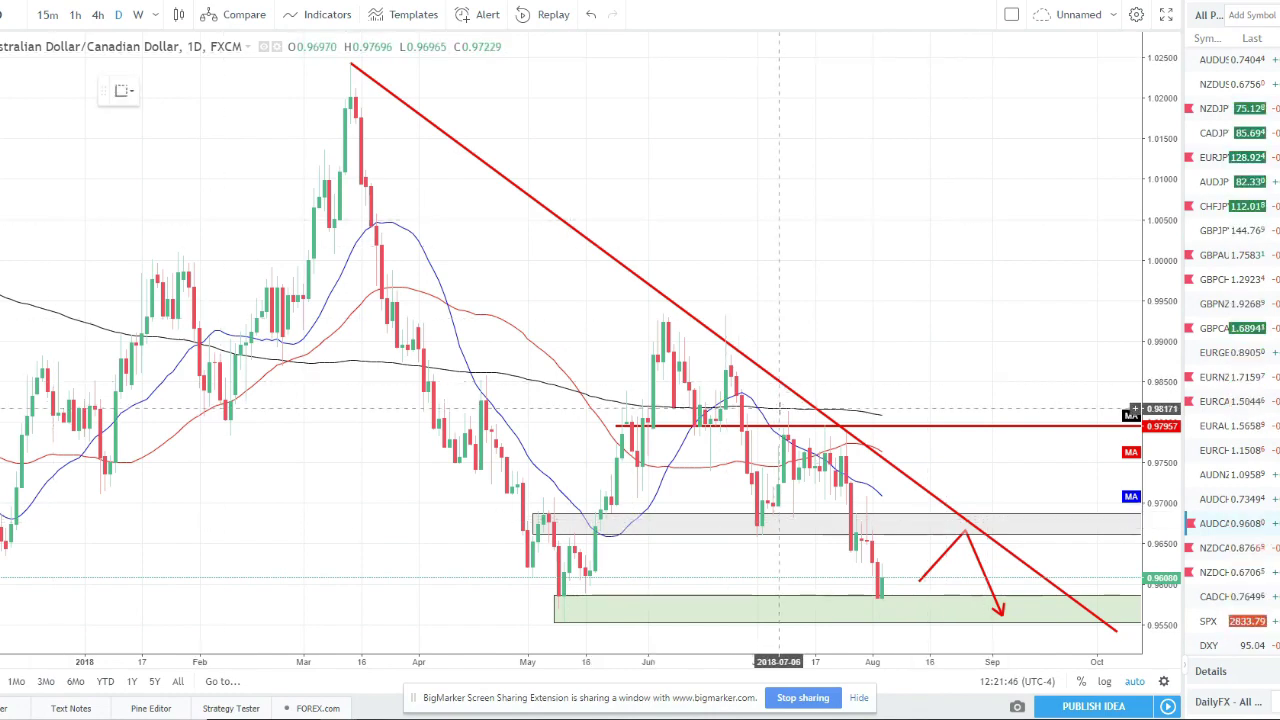
left_click(1007, 601)
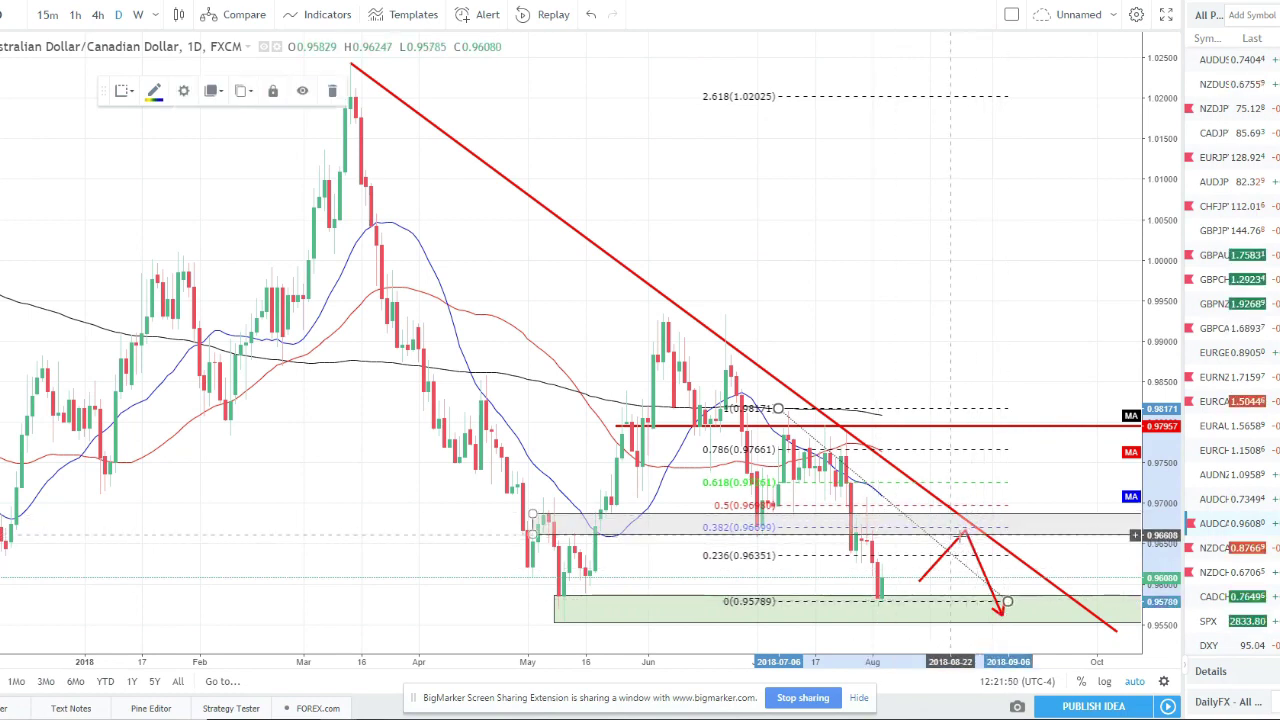
key("Delete")
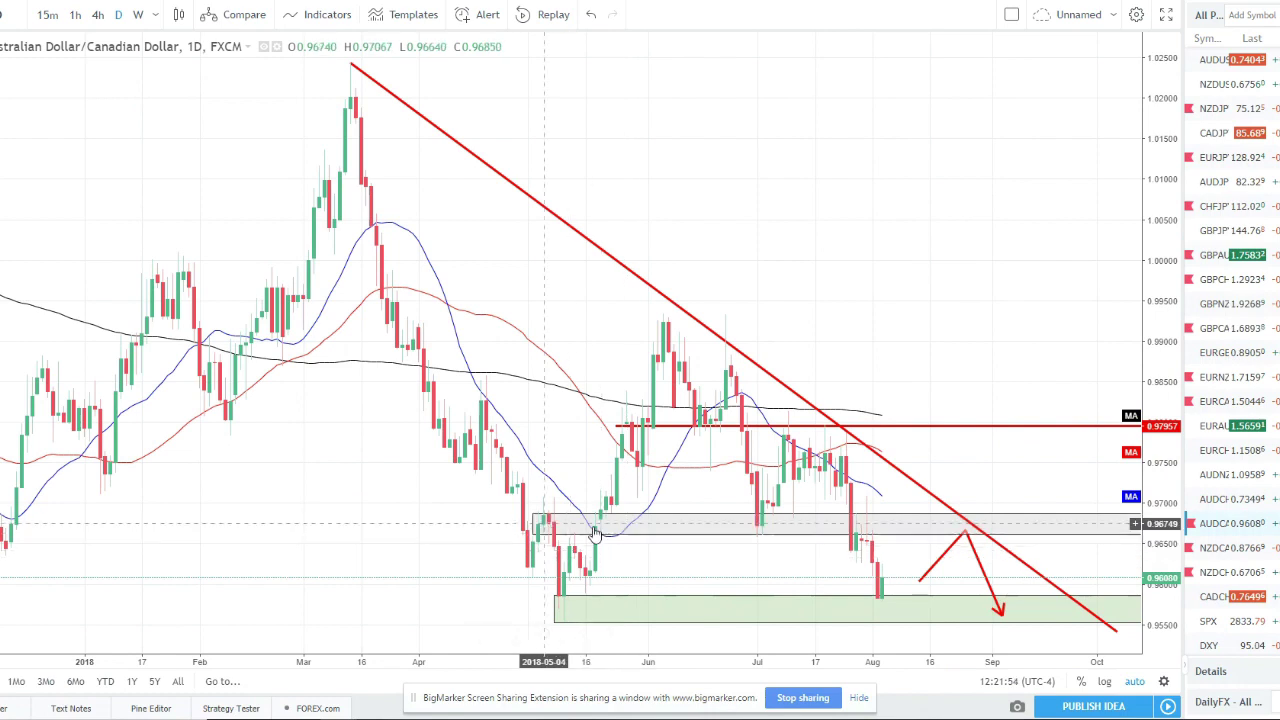
left_click(945, 511)
left_click(949, 282)
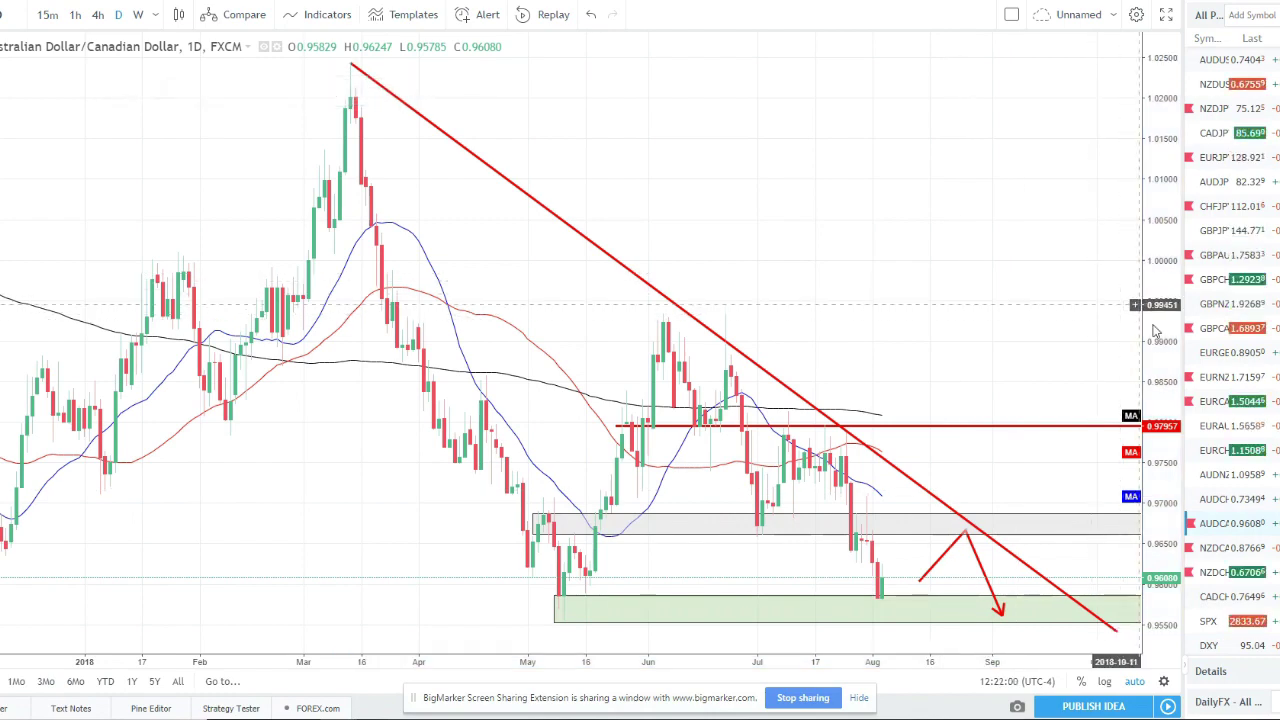
Step: Open the NZDCAD daily chart and examine its red horizontal levels, downward arrow and Fibonacci retracement
left_click(1240, 553)
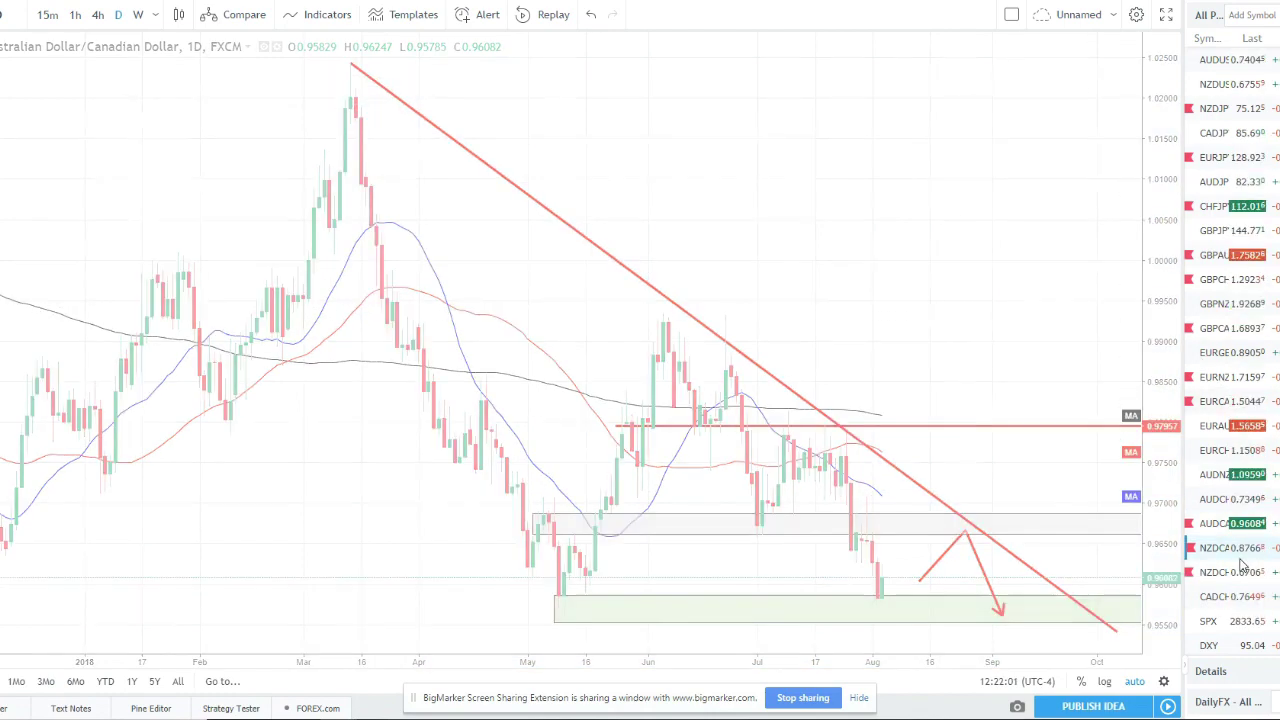
scroll(650, 268, "down", 2)
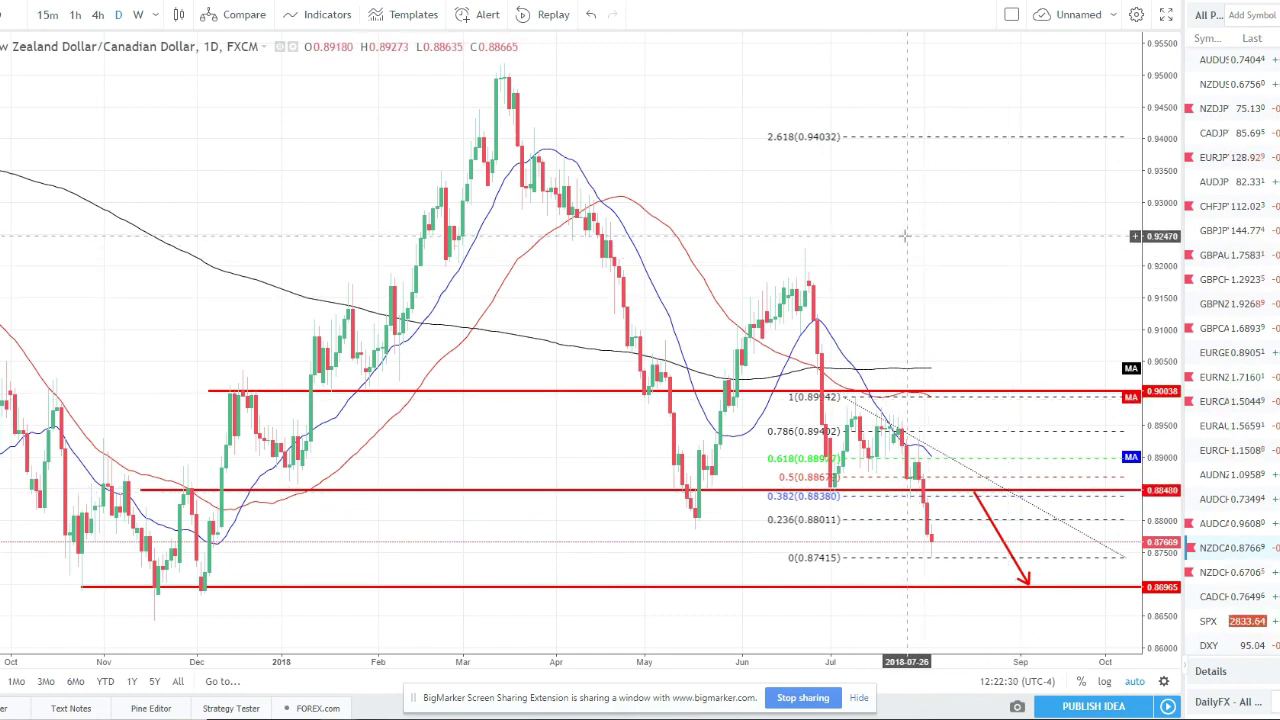
Step: Open the NZDCHF chart and compare its bear wedge and target box on the daily and 4-hour timeframes
key("Down")
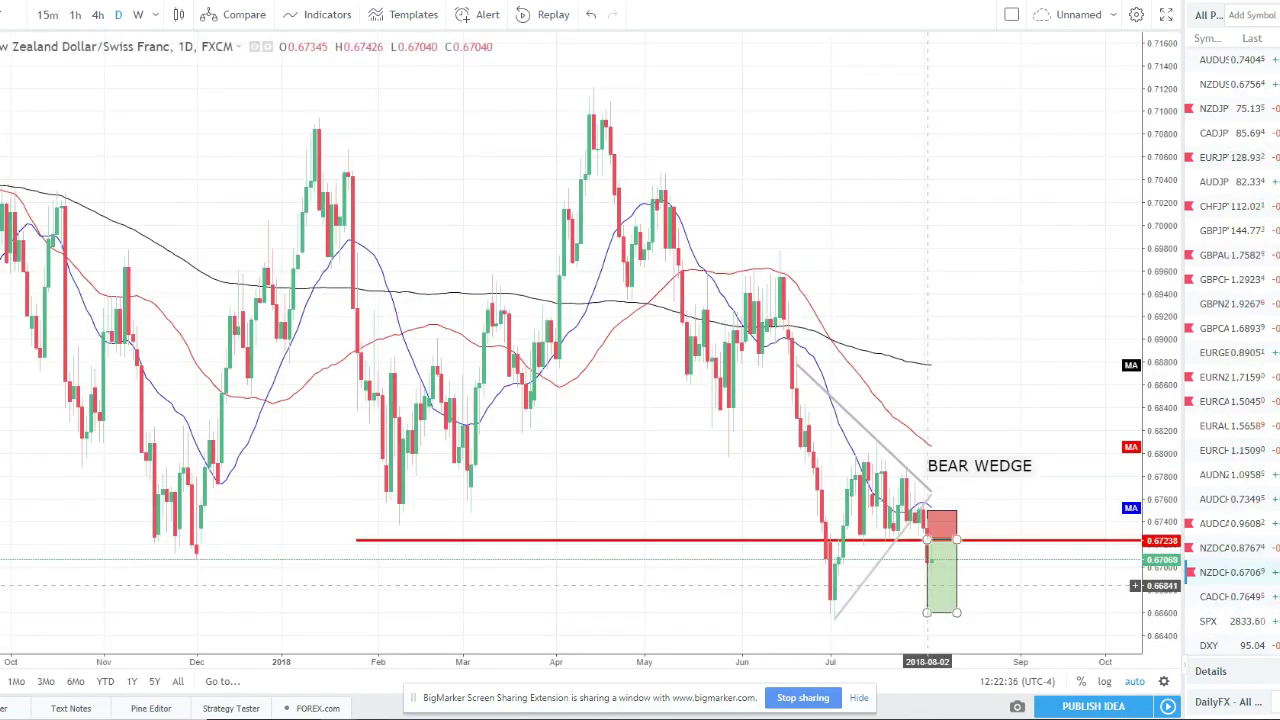
left_click(98, 15)
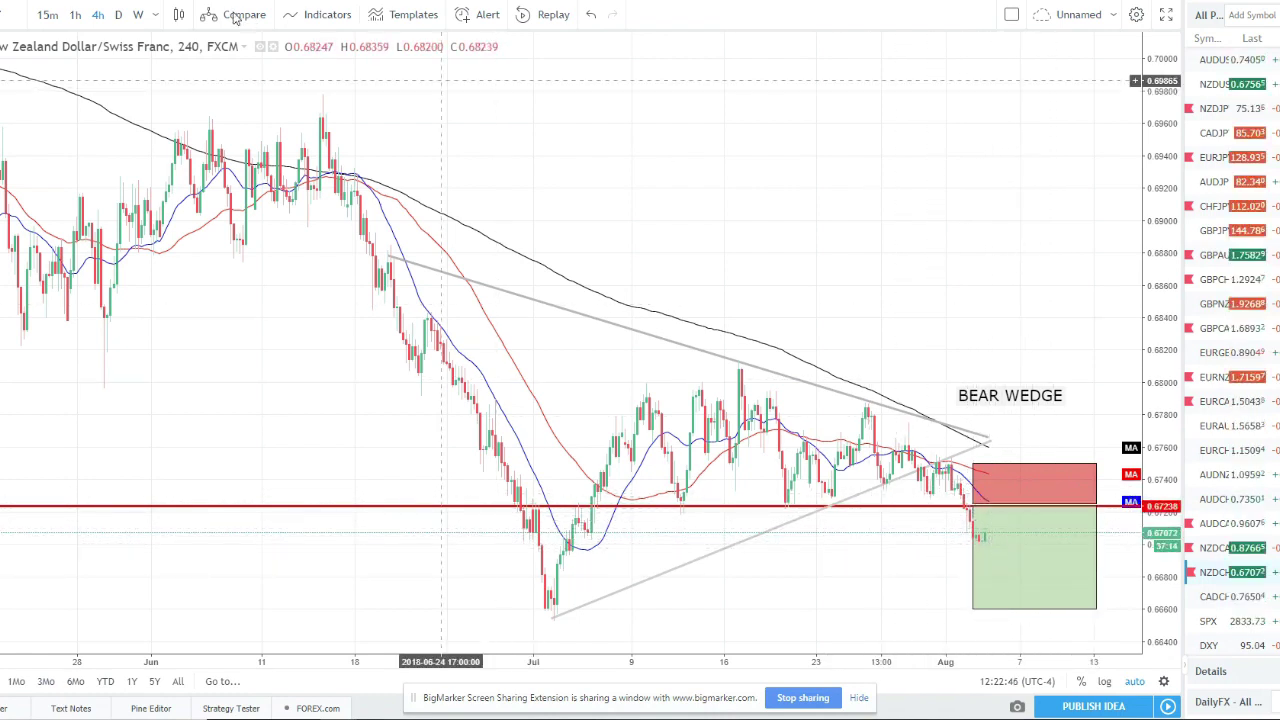
left_click(118, 14)
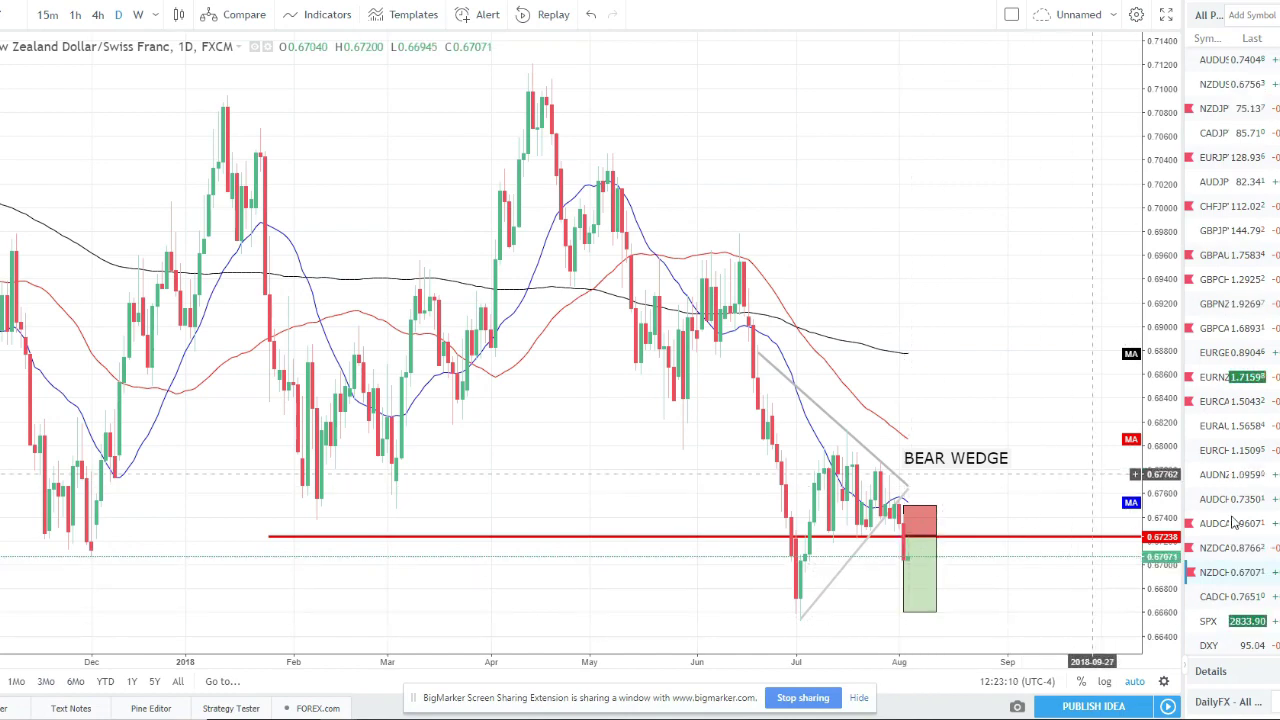
Step: Open the SPX daily chart and examine its rising trend lines and red horizontal level
scroll(1245, 600, "down", 1)
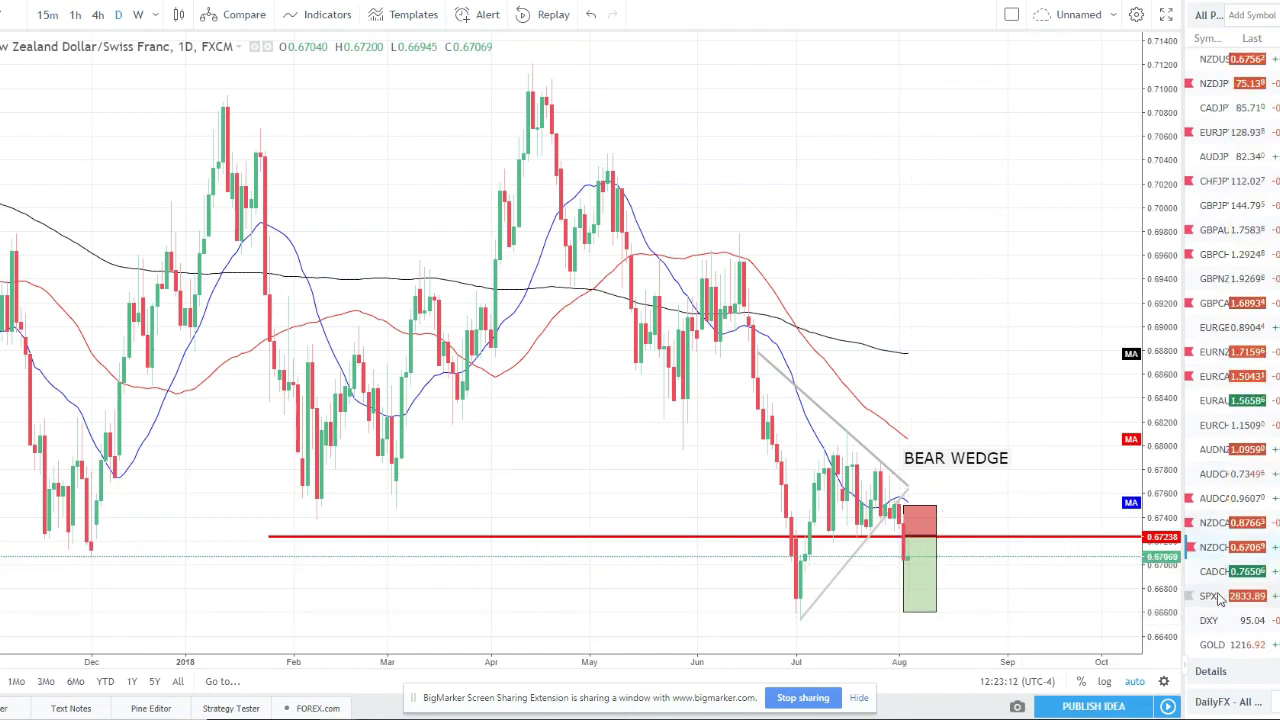
left_click(1218, 600)
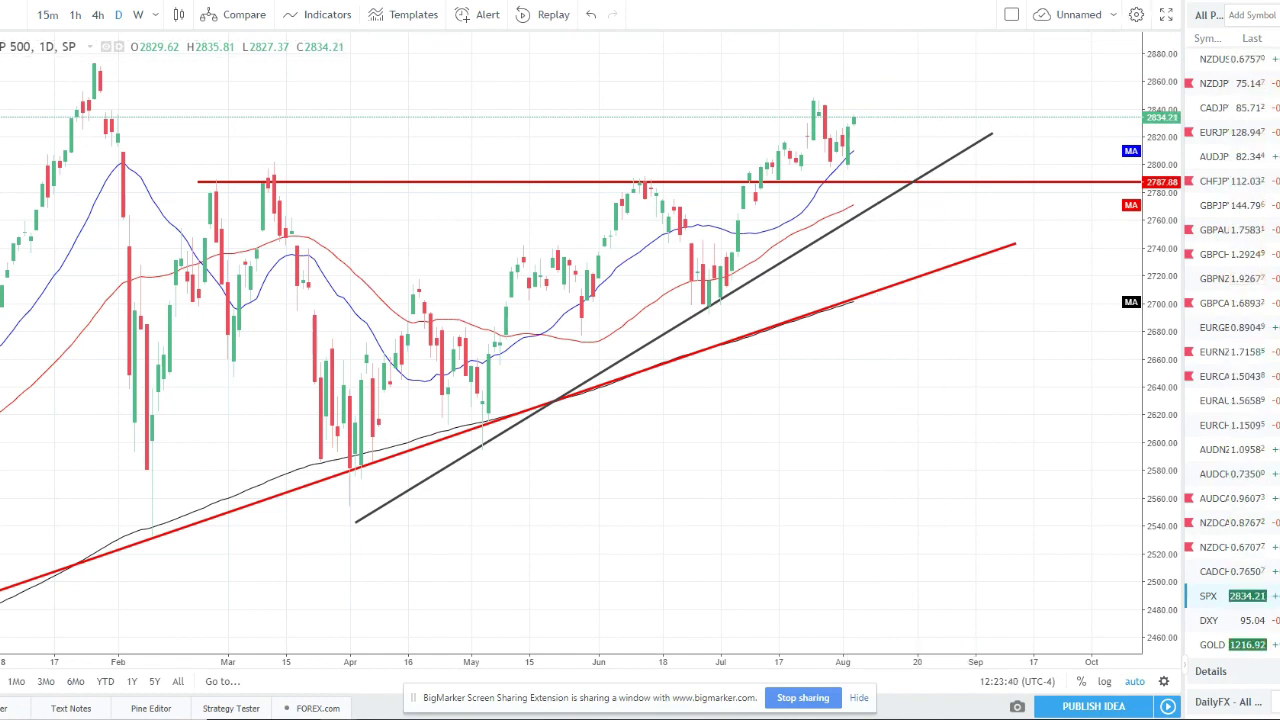
Step: Switch to the Indexes watchlist and examine the GLD daily chart's long-term rising trend line and blue consolidation box
left_click(1207, 14)
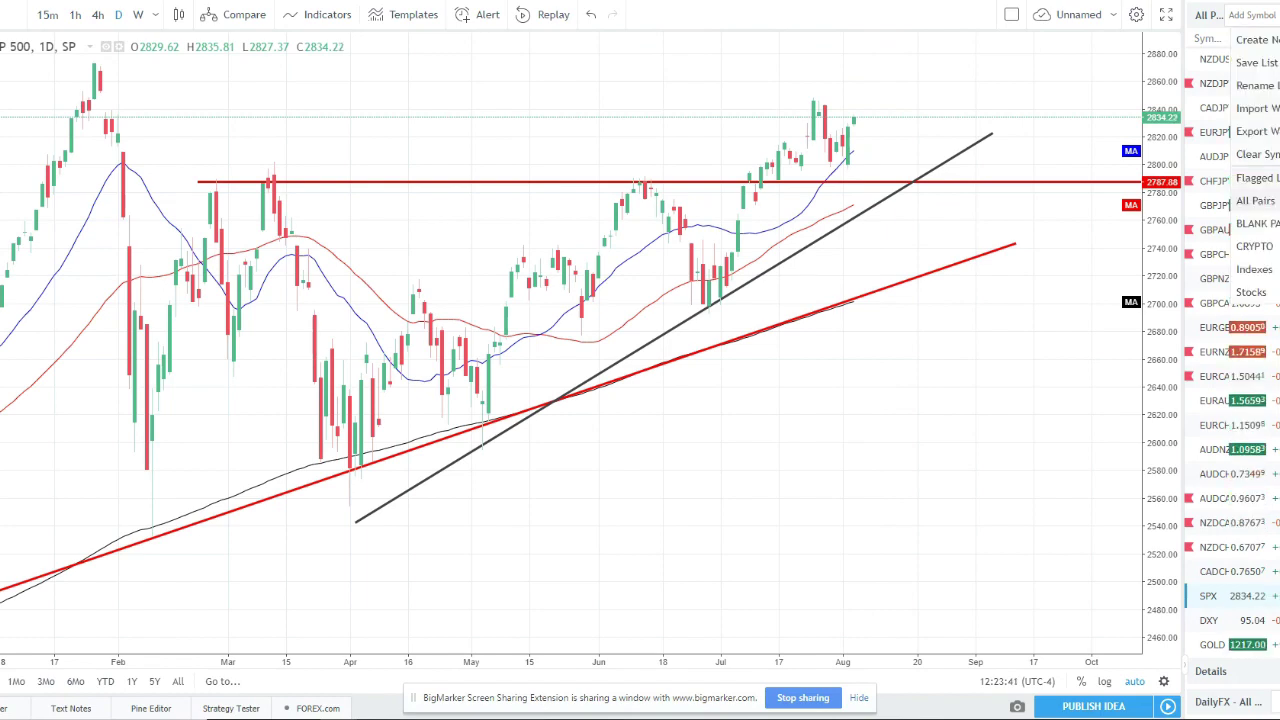
left_click(1276, 272)
left_click(1240, 228)
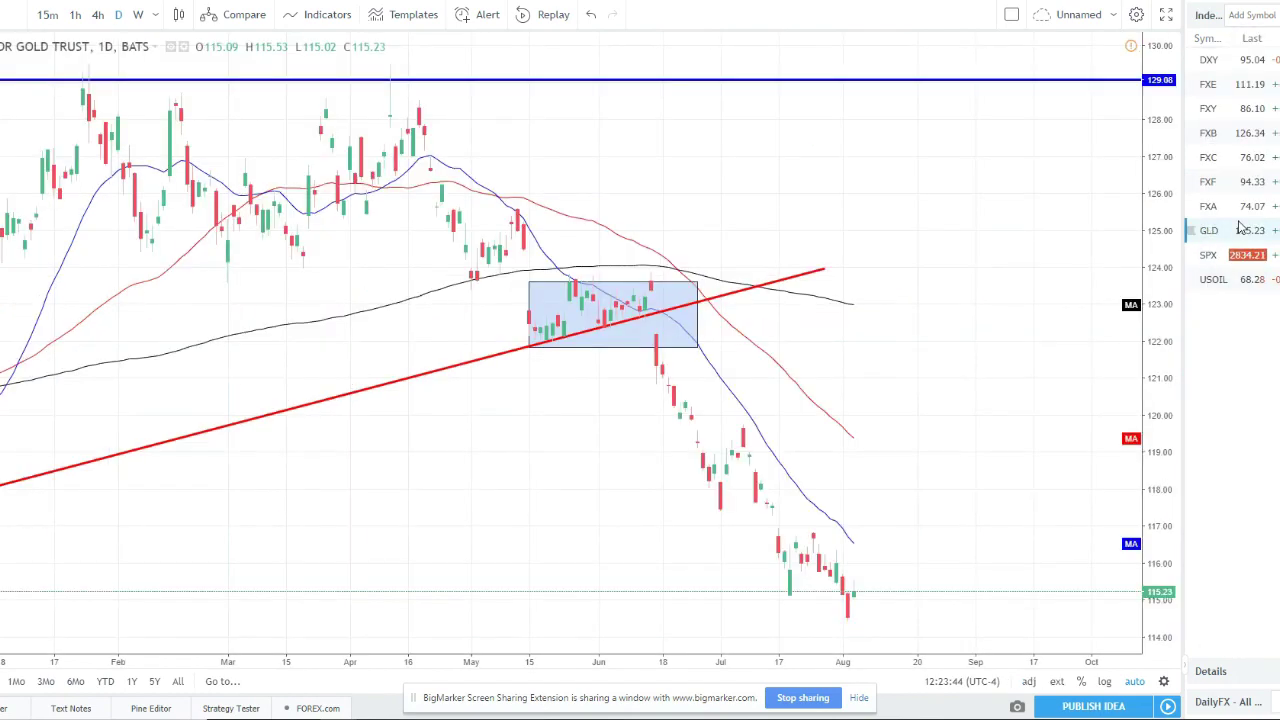
scroll(890, 338, "down", 5)
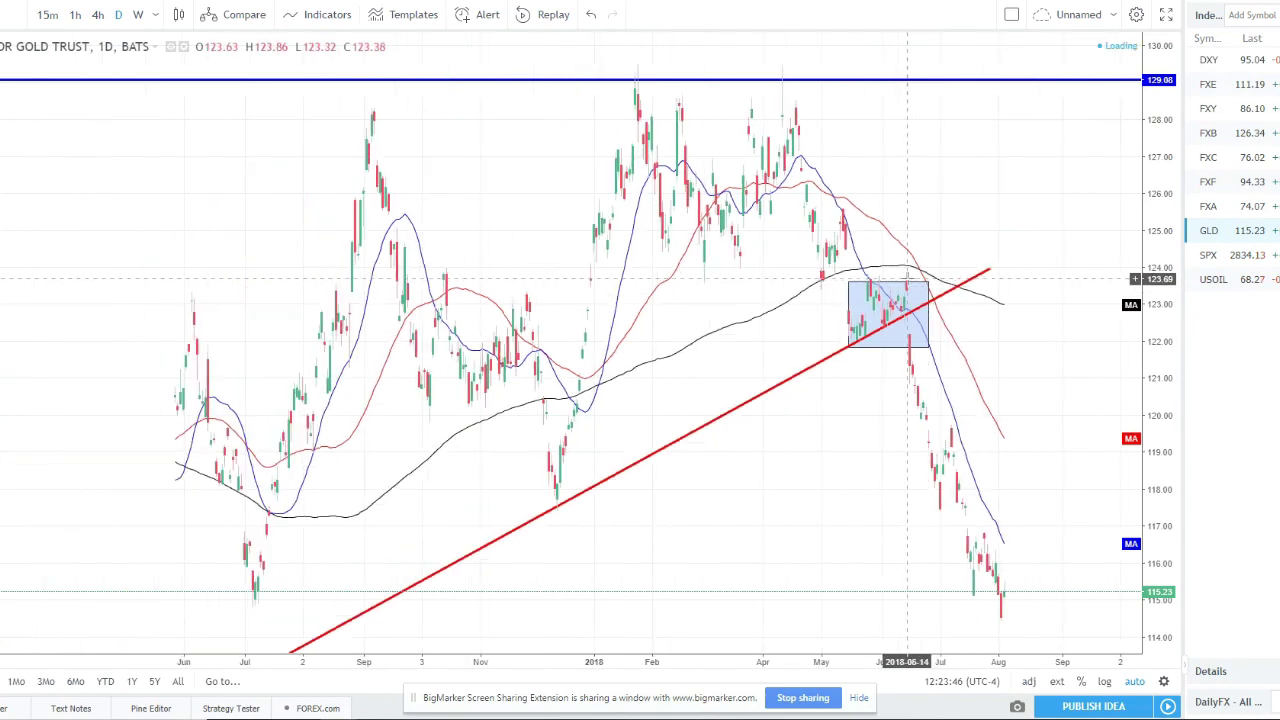
scroll(903, 347, "down", 2)
left_click_drag(917, 626, 846, 540)
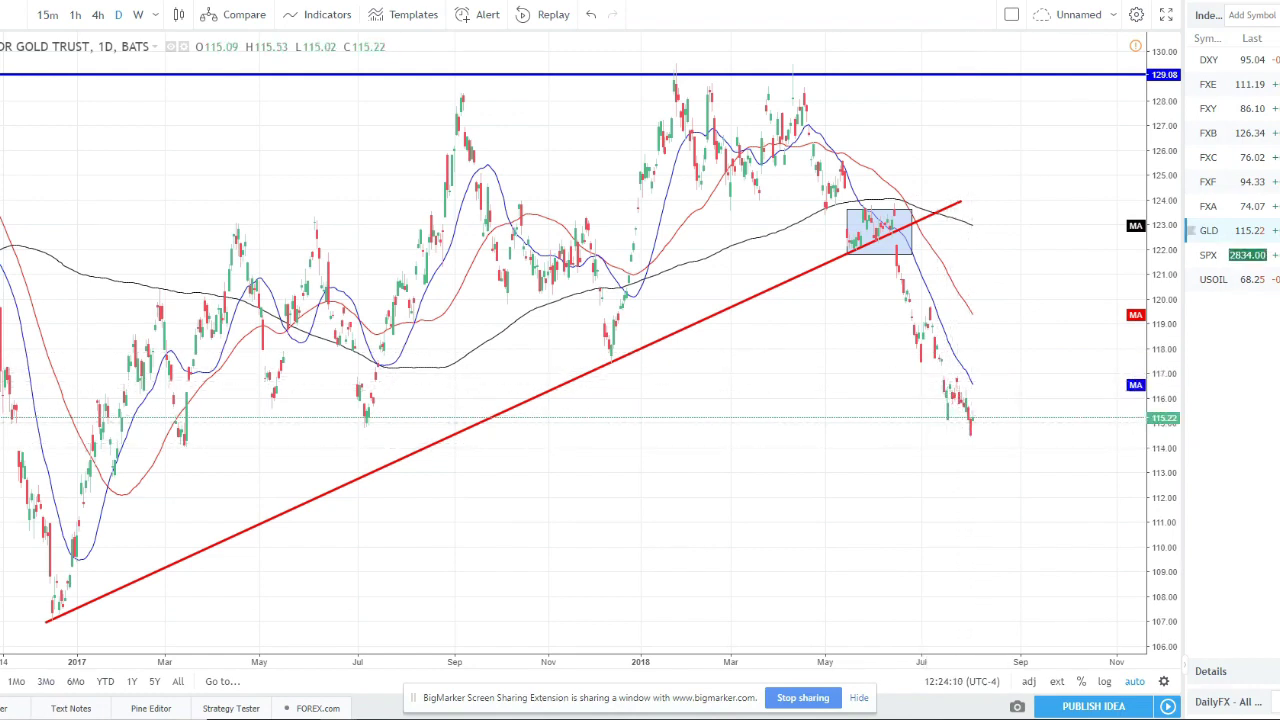
Step: Open the USOIL daily chart and examine its grey resistance zone, rising trend lines and red horizontal levels
left_click(1245, 282)
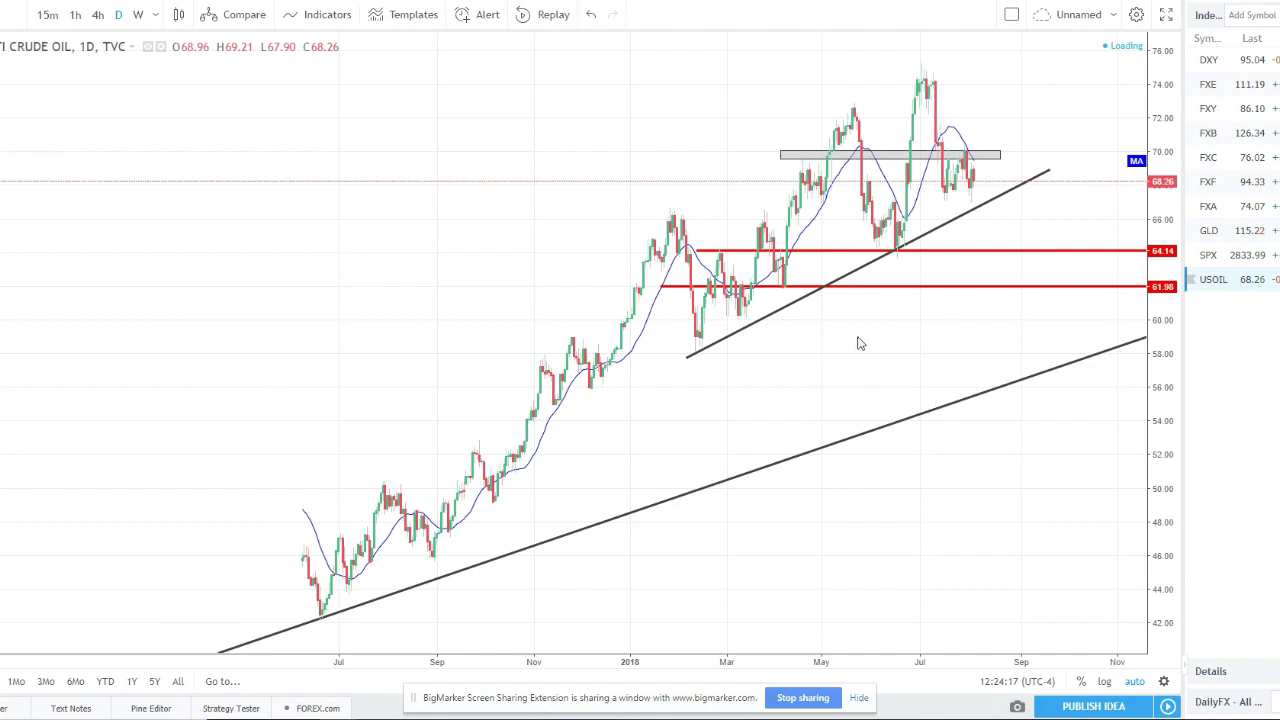
scroll(955, 152, "up", 2)
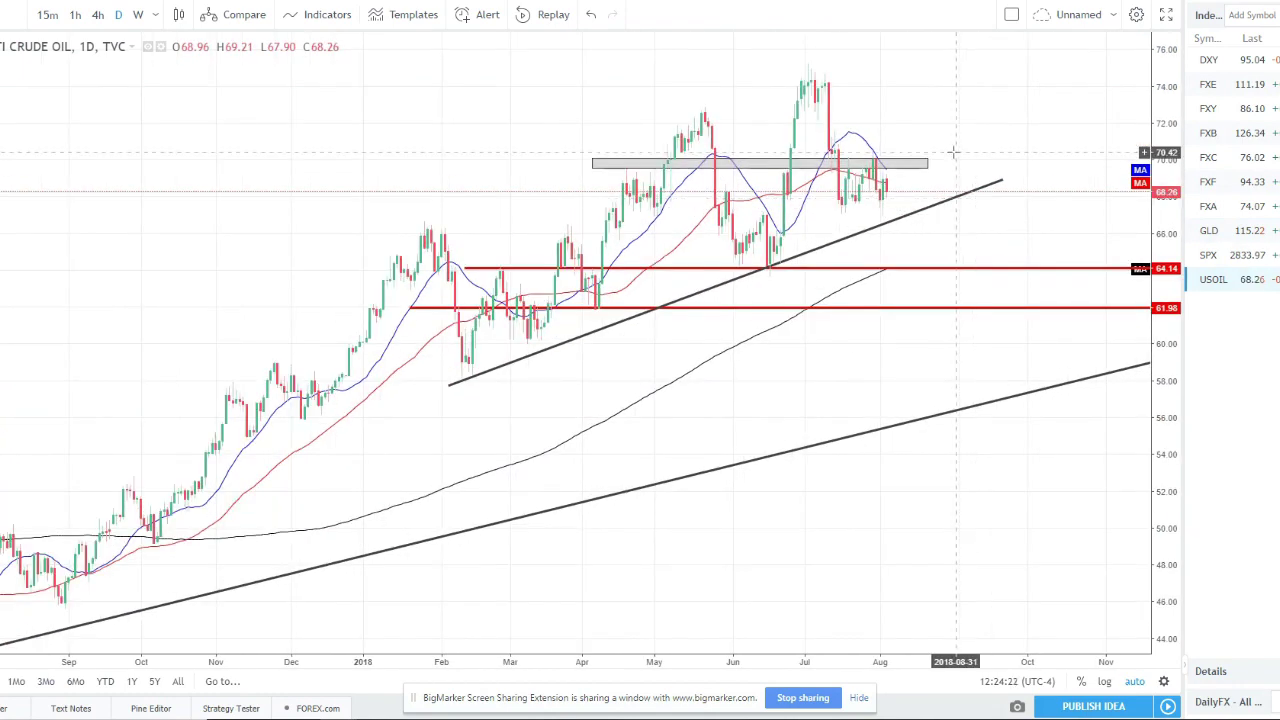
left_click(949, 207)
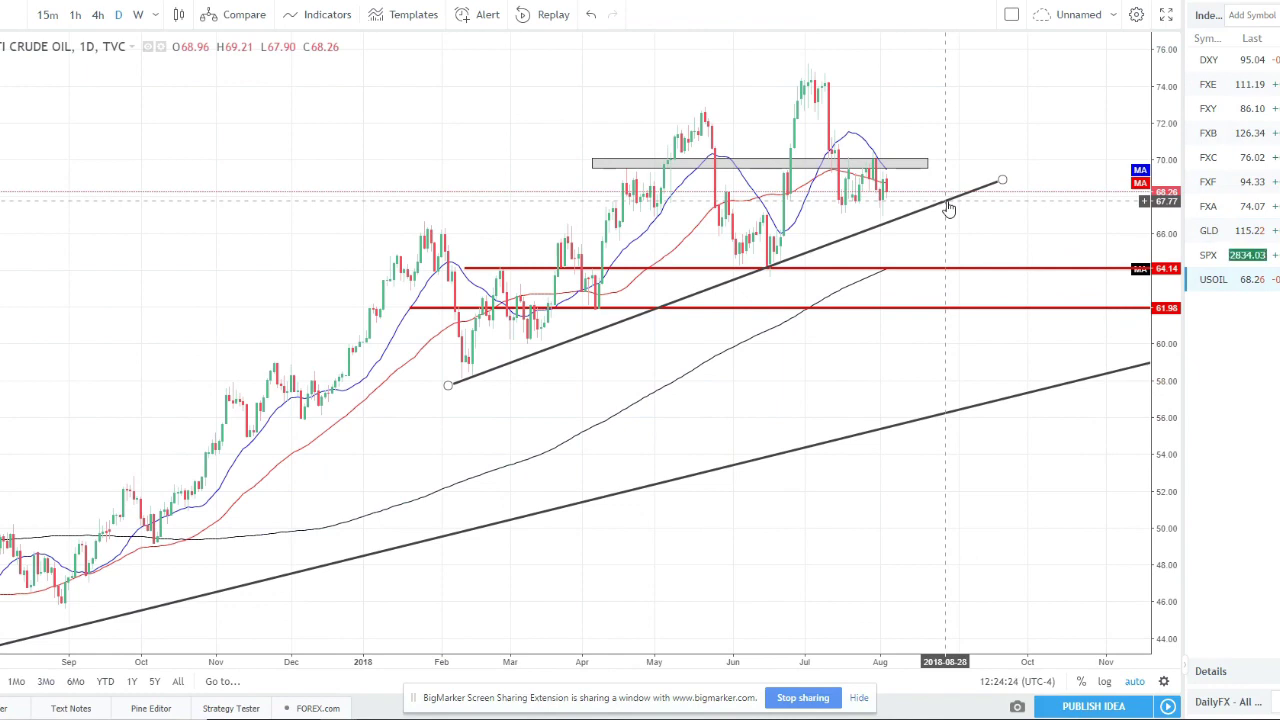